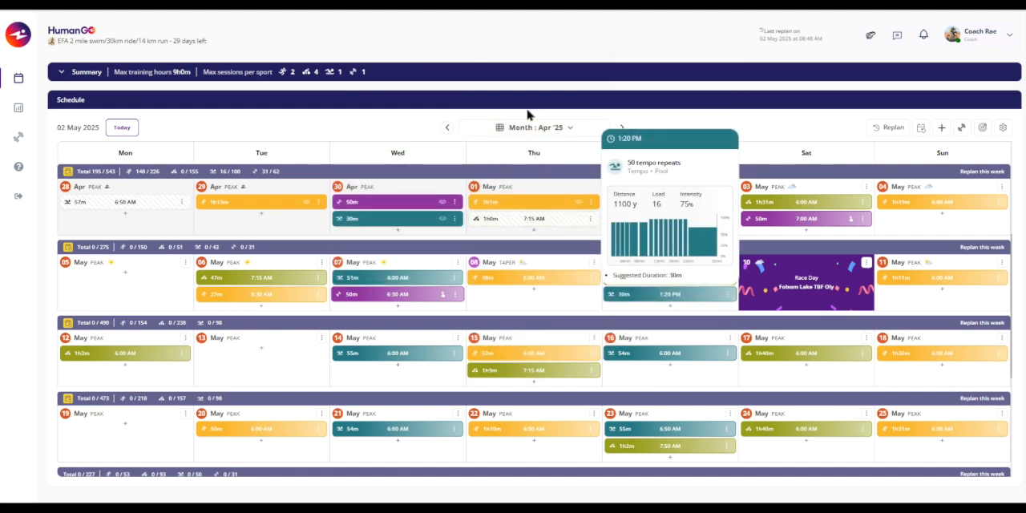
# - Switch the schedule to week view and show the week of 05 - 11 May '25
pyautogui.click(518, 130)
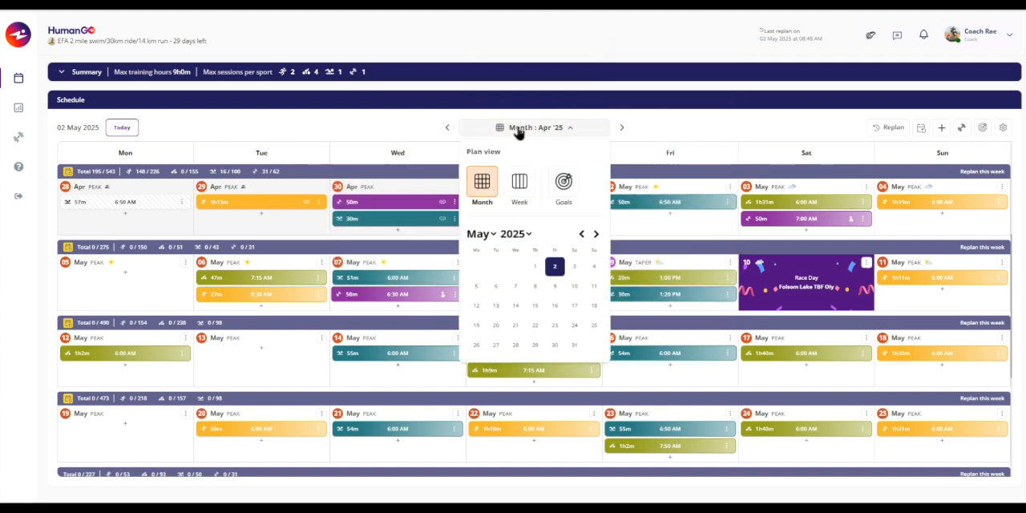
pyautogui.click(519, 186)
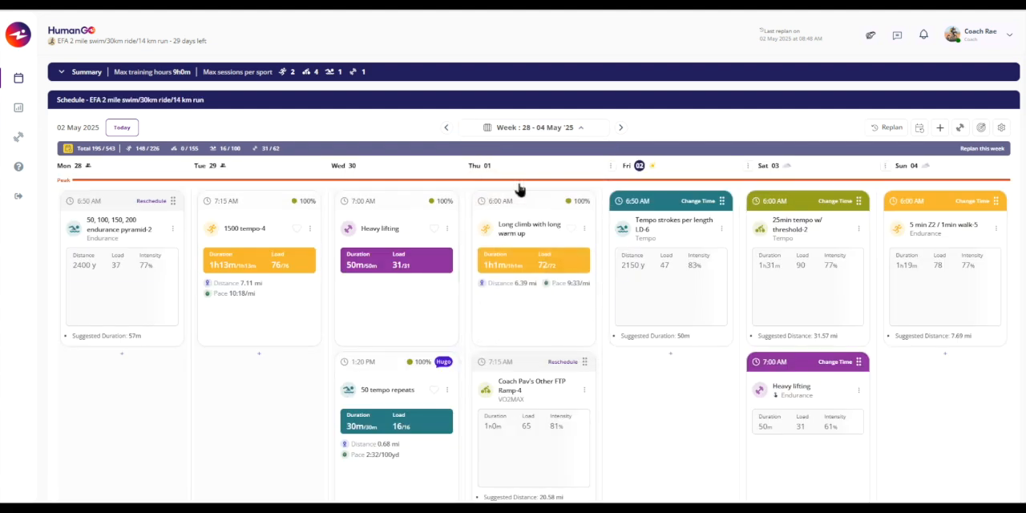
pyautogui.click(502, 131)
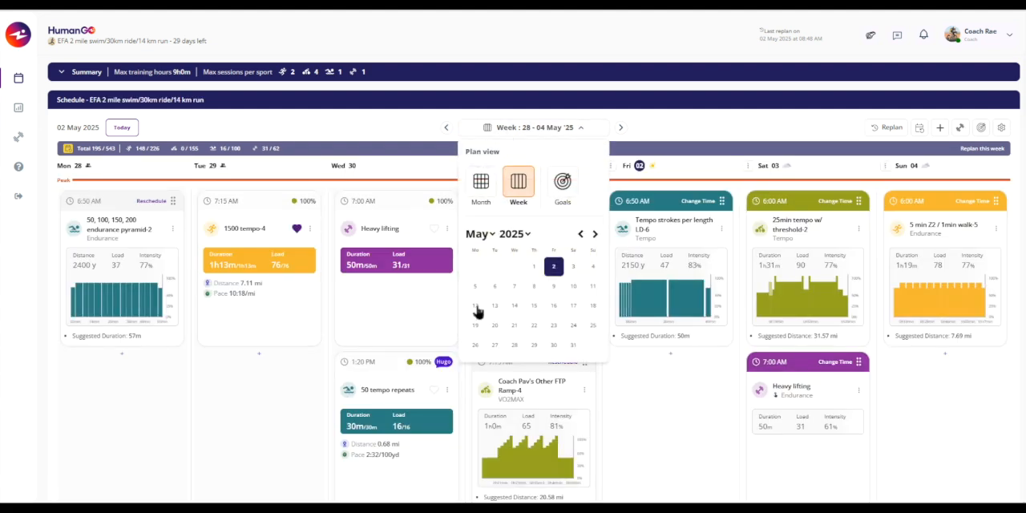
pyautogui.click(490, 235)
pyautogui.click(492, 236)
pyautogui.click(476, 287)
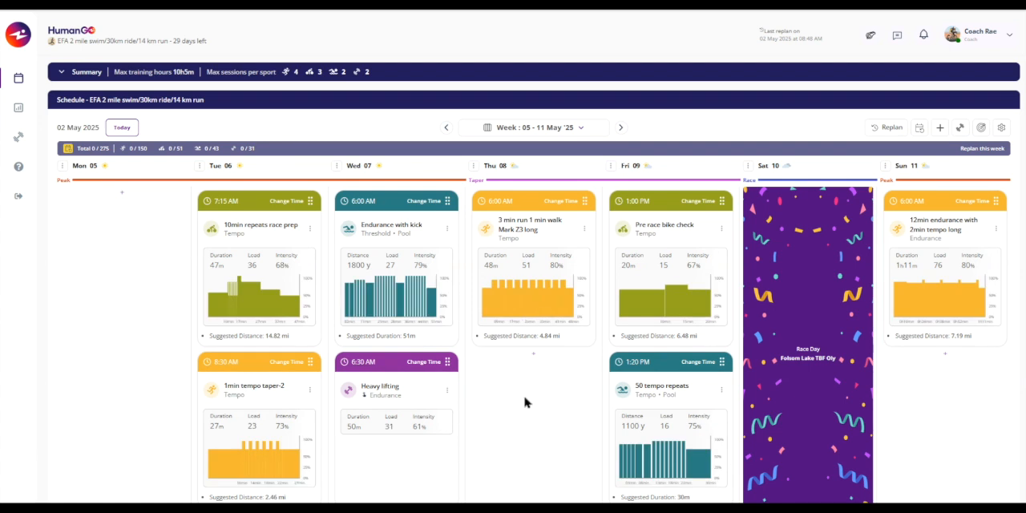
pyautogui.click(503, 132)
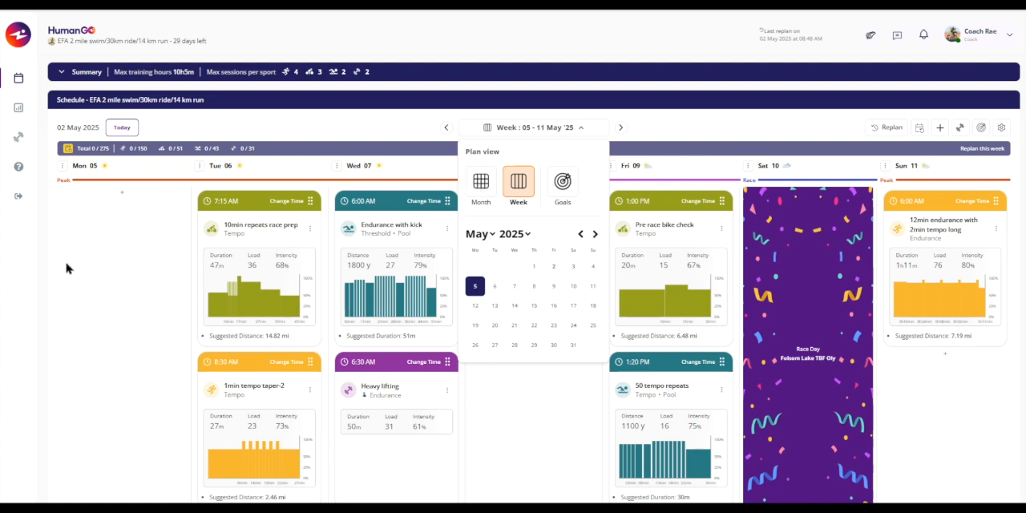
pyautogui.click(93, 278)
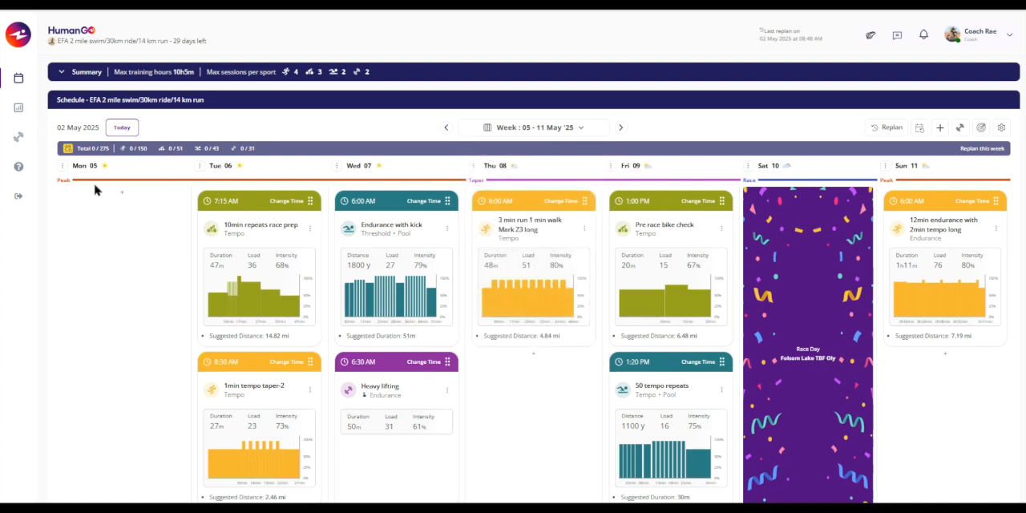
# - Set the week summary totals to show as Duration
pyautogui.moveTo(105, 169)
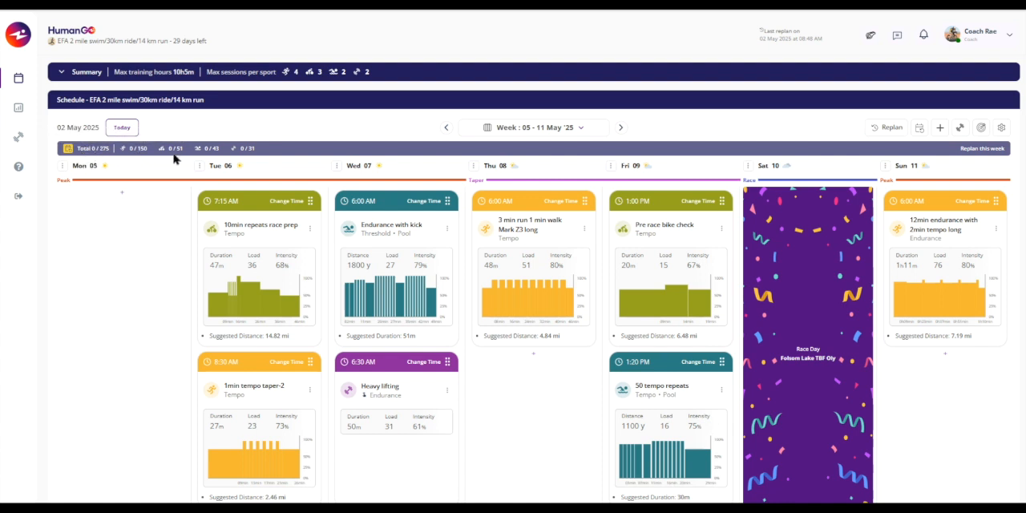
pyautogui.click(1001, 129)
pyautogui.moveTo(960, 191)
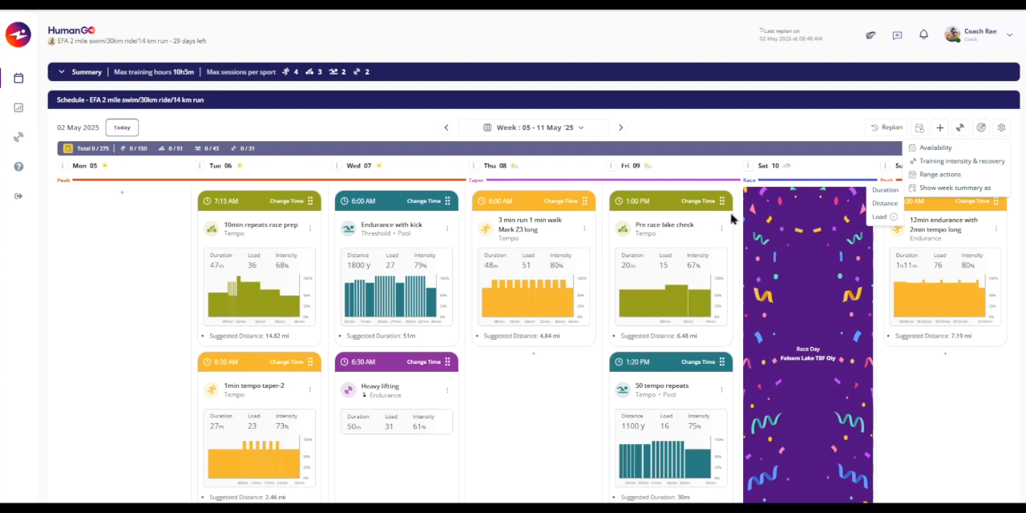
pyautogui.click(885, 192)
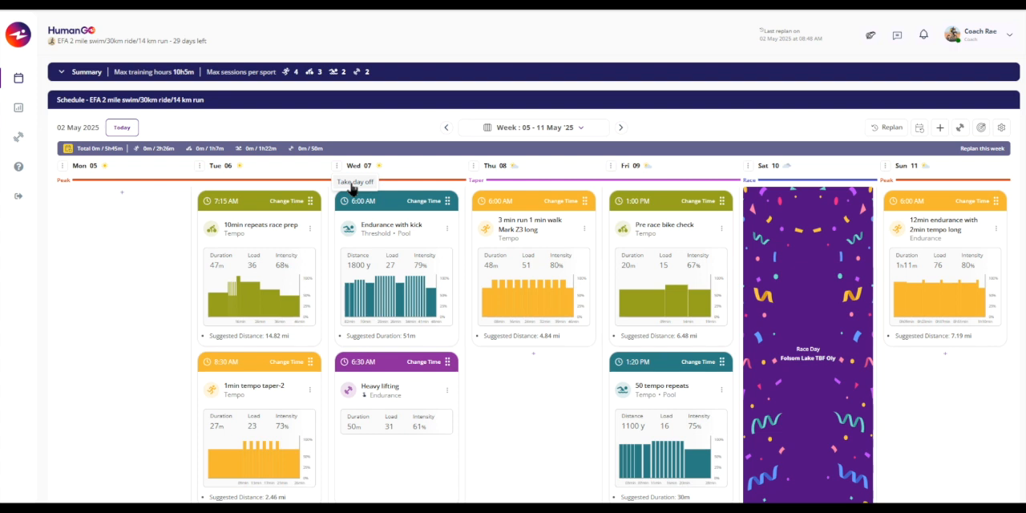
# - Move the Heavy lifting session from Wednesday 07 May to Thursday 08 May
pyautogui.moveTo(450, 371); pyautogui.dragTo(550, 371)
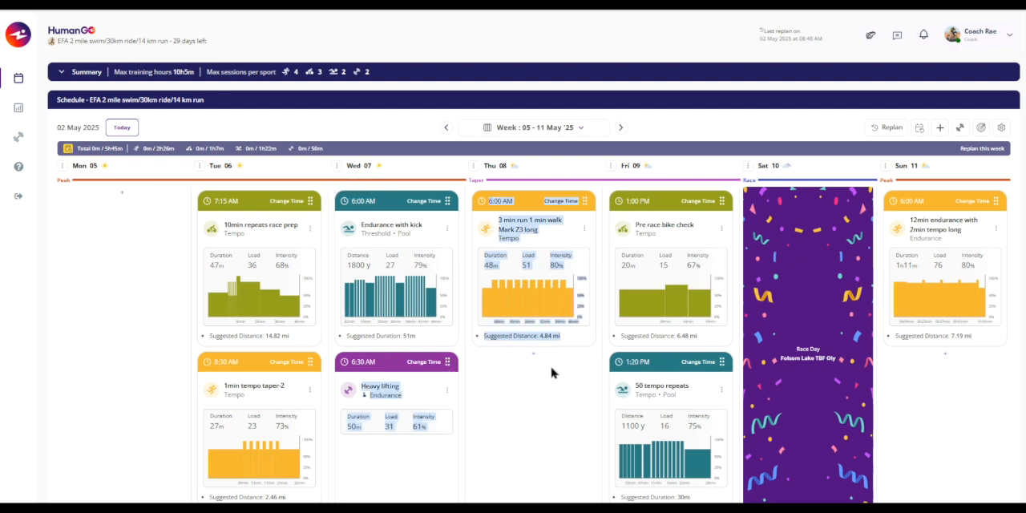
pyautogui.click(534, 382)
pyautogui.moveTo(449, 363); pyautogui.dragTo(565, 366)
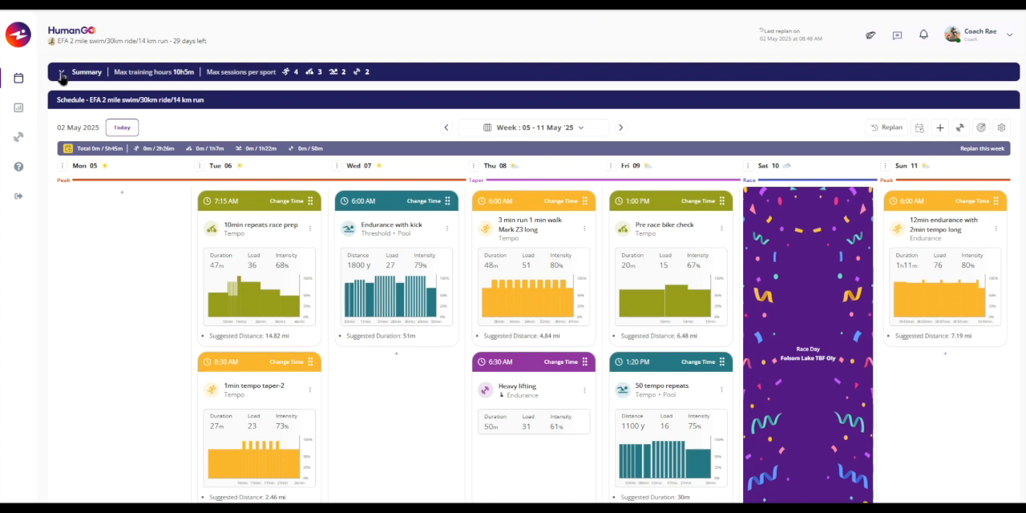
# - Expand the Summary section to examine its chart metrics and date selection, and collapse it again
pyautogui.click(62, 73)
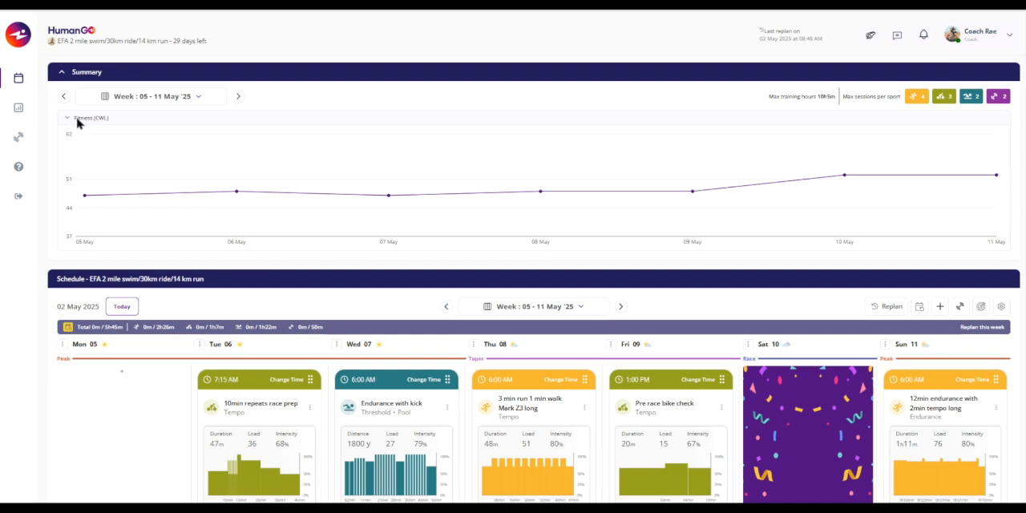
pyautogui.click(99, 122)
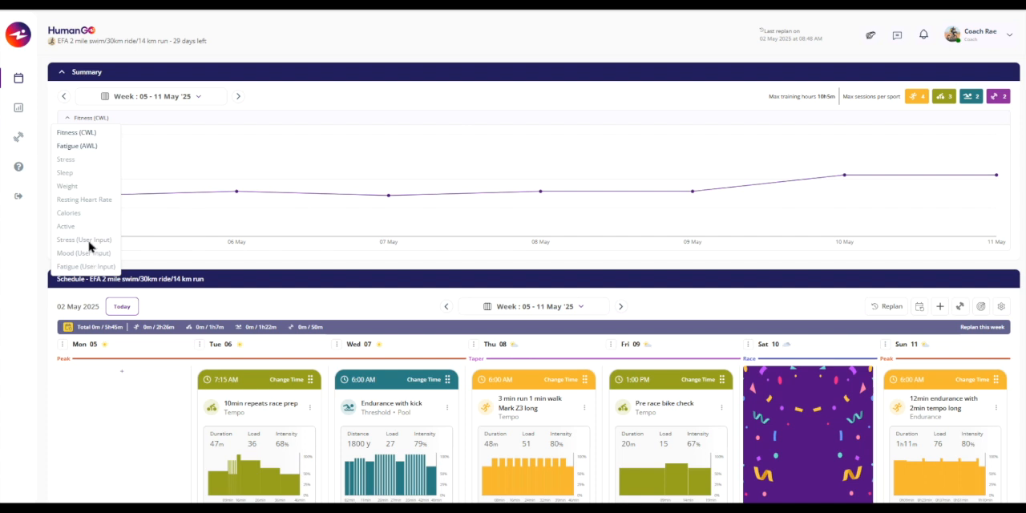
pyautogui.click(199, 99)
pyautogui.click(200, 97)
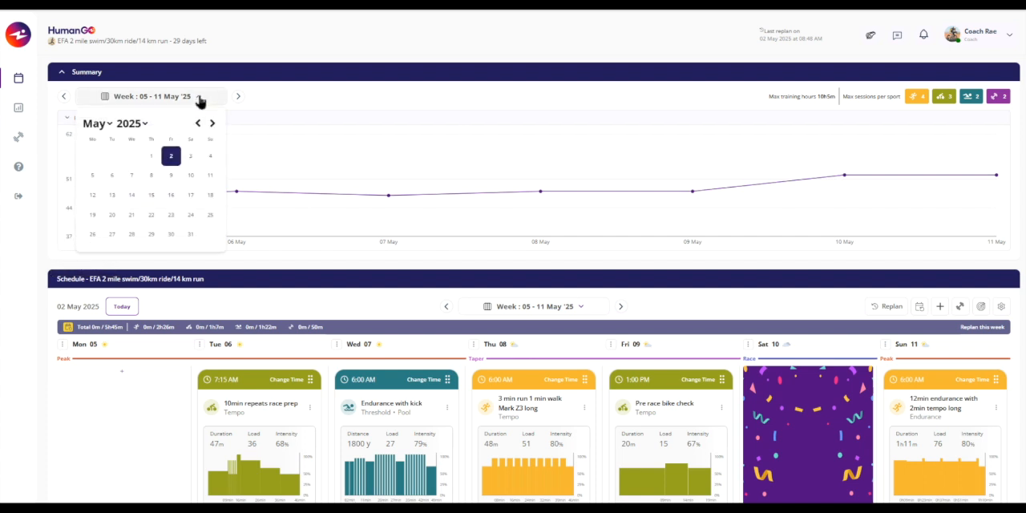
pyautogui.click(114, 125)
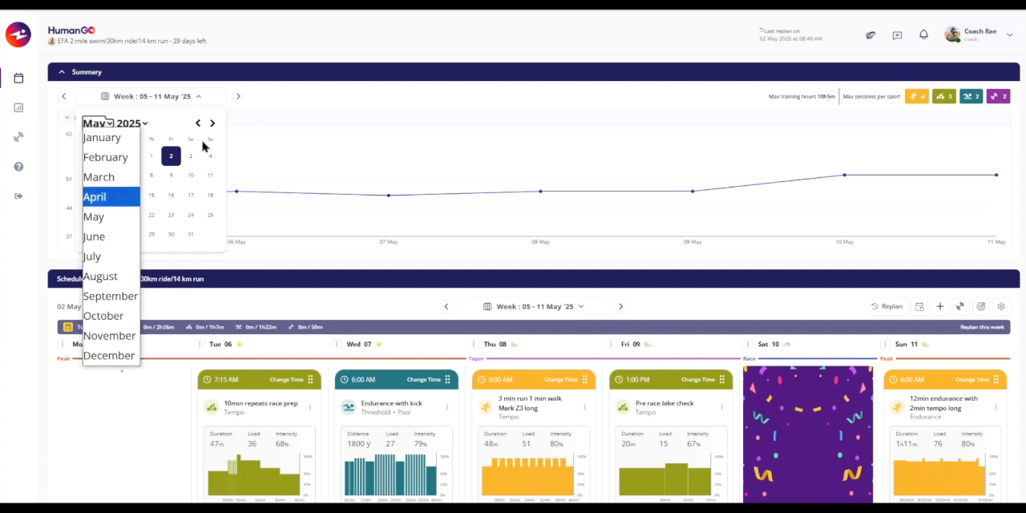
pyautogui.click(170, 129)
pyautogui.click(94, 177)
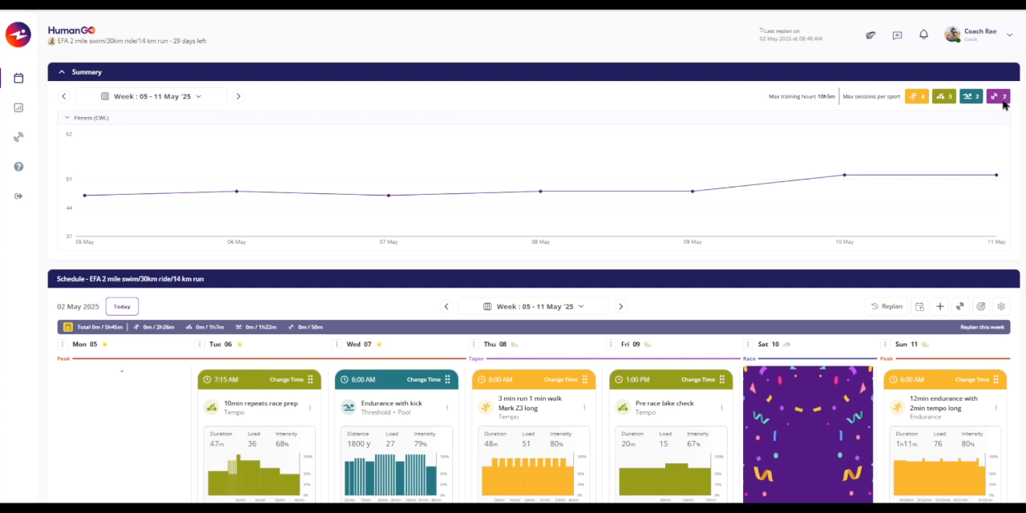
pyautogui.click(61, 72)
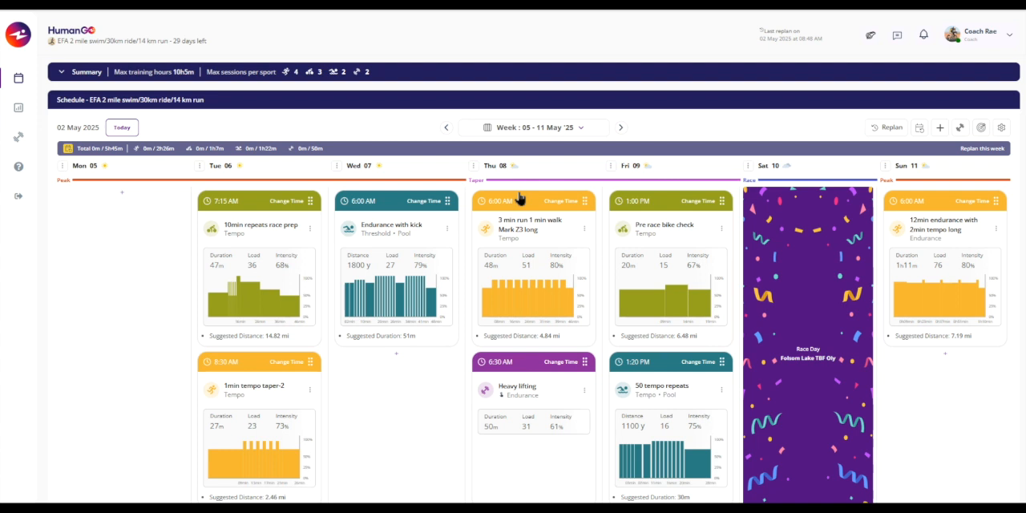
# - Switch the training schedule from week view to month view
pyautogui.click(517, 131)
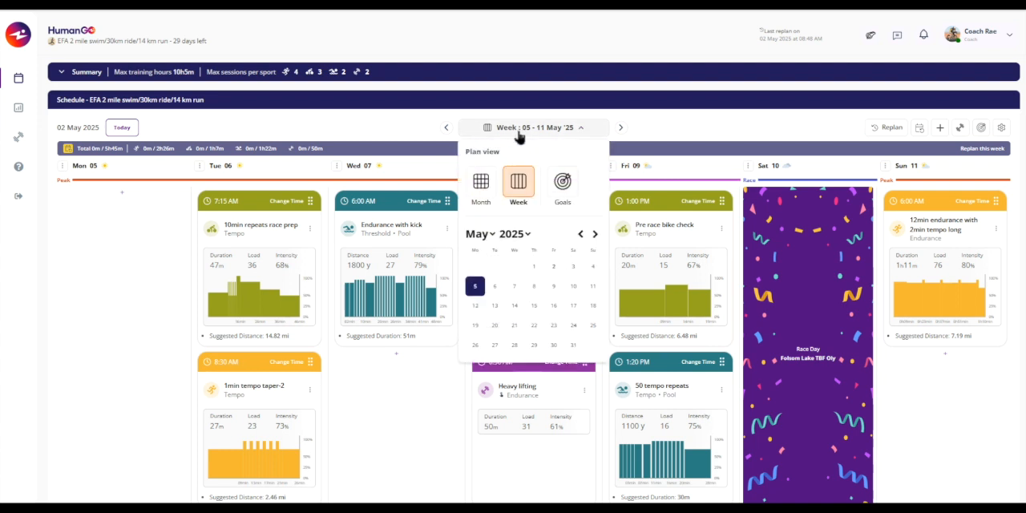
pyautogui.click(481, 183)
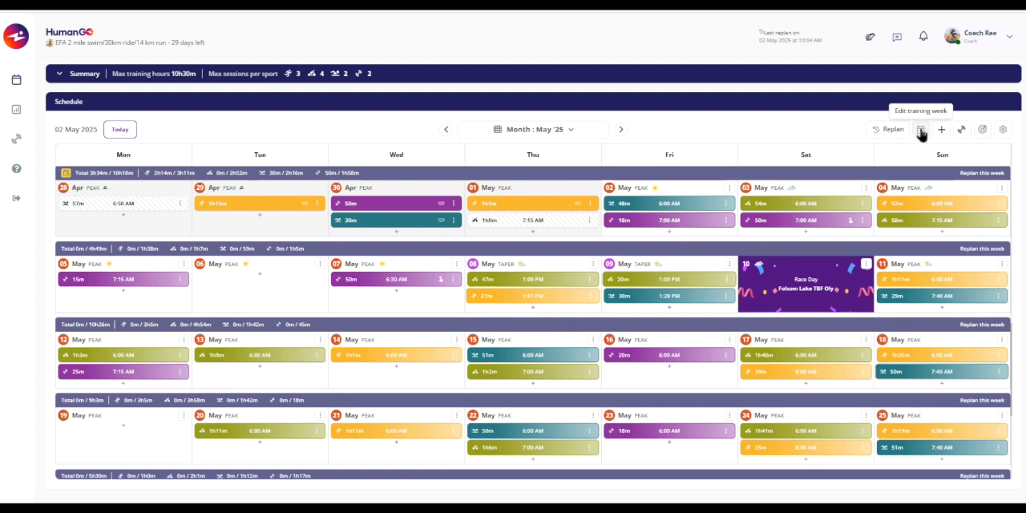
pyautogui.click(985, 130)
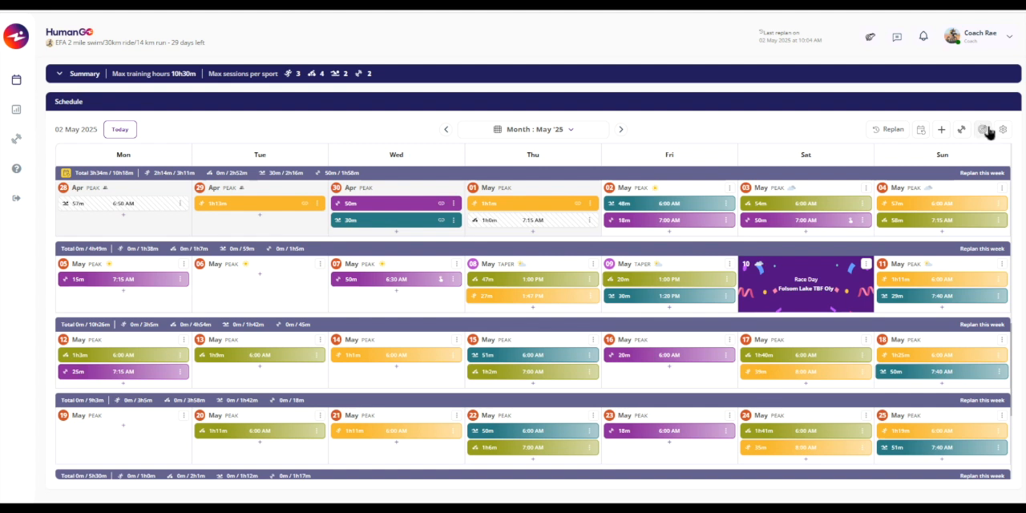
# - Open the training week editor and review the weeks for Tahoe City off road and Lake Tahoe Oly, returning to the EFA race goal
pyautogui.click(921, 133)
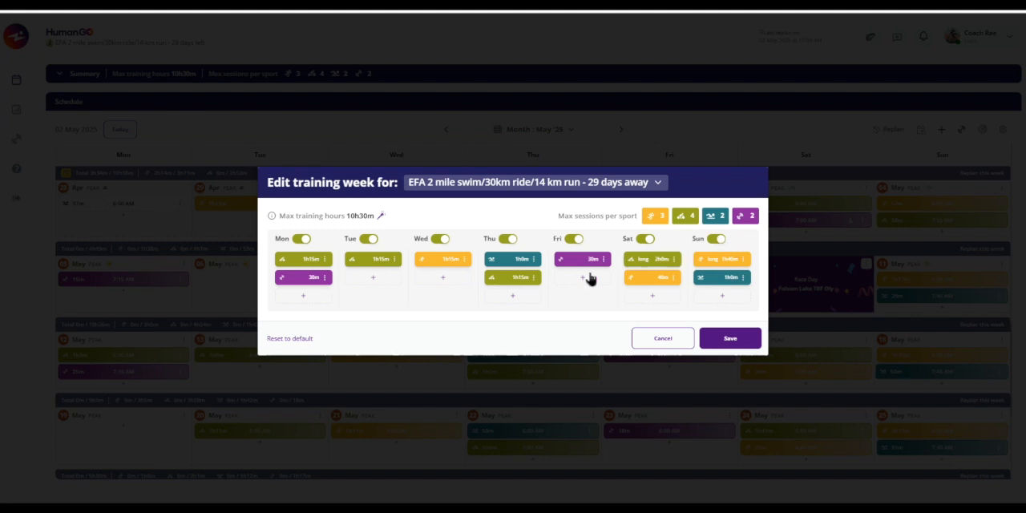
pyautogui.moveTo(506, 278)
pyautogui.mouseDown()
pyautogui.moveTo(574, 280)
pyautogui.moveTo(497, 281)
pyautogui.moveTo(507, 277)
pyautogui.mouseUp()
pyautogui.click(659, 185)
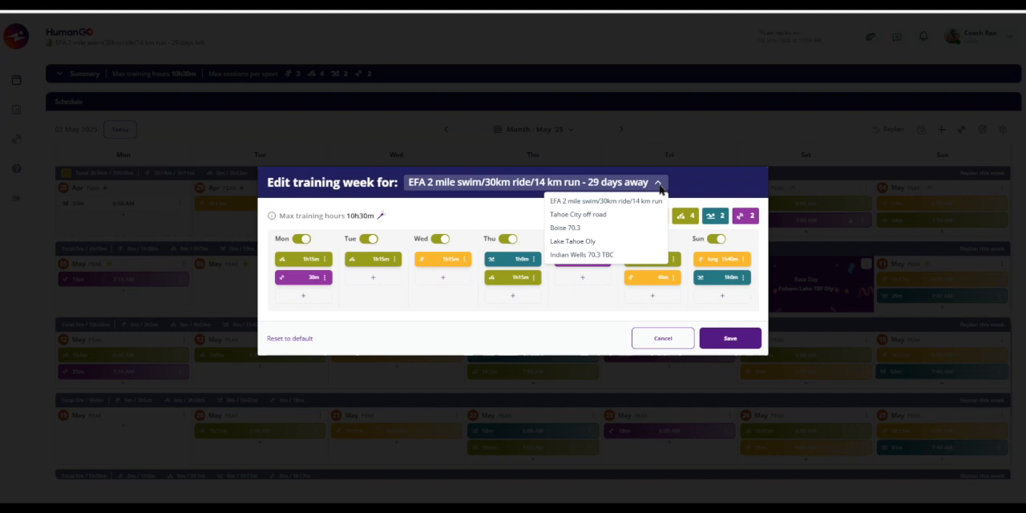
pyautogui.click(600, 215)
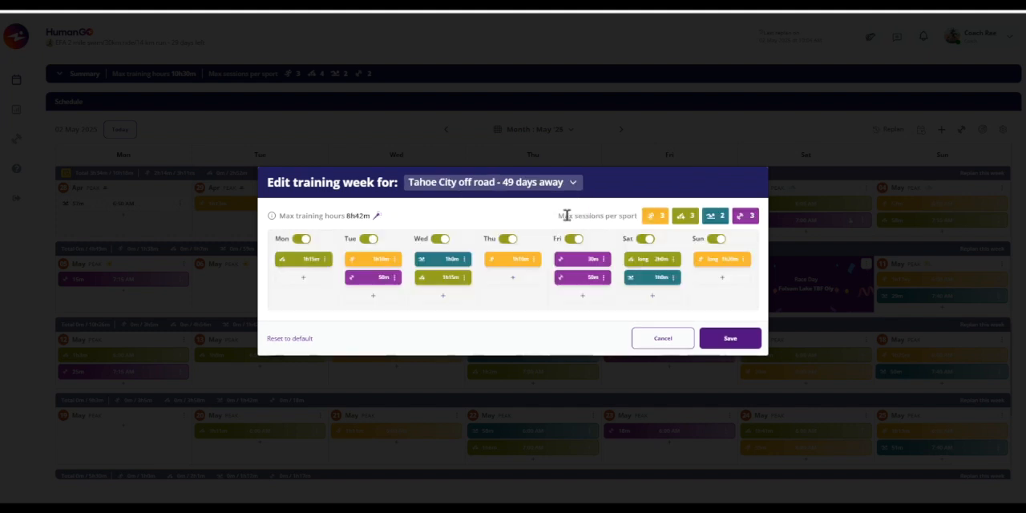
pyautogui.click(536, 190)
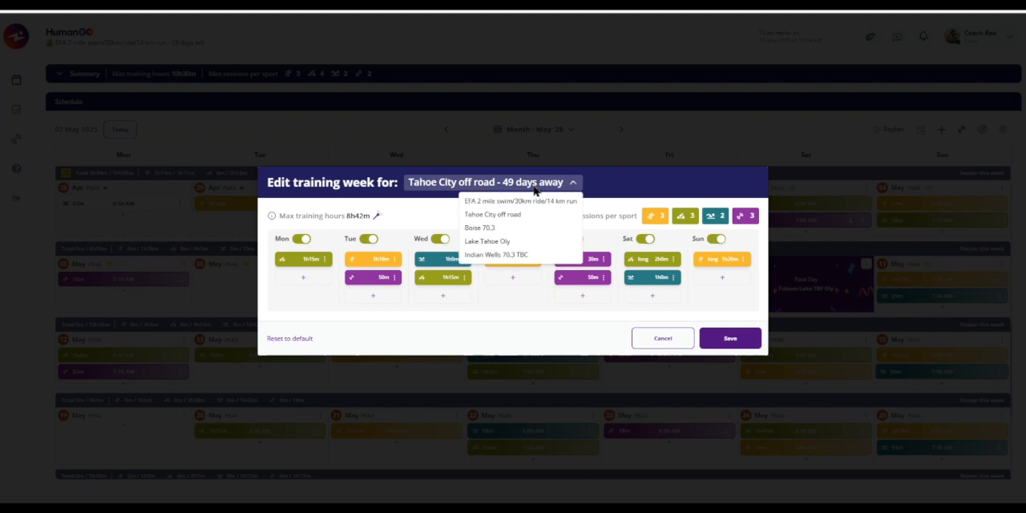
pyautogui.click(491, 242)
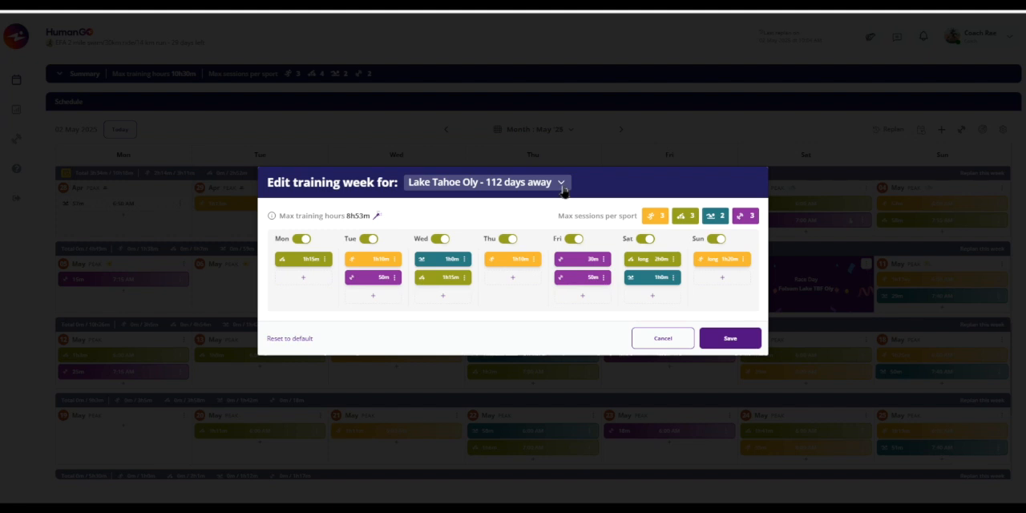
pyautogui.click(563, 186)
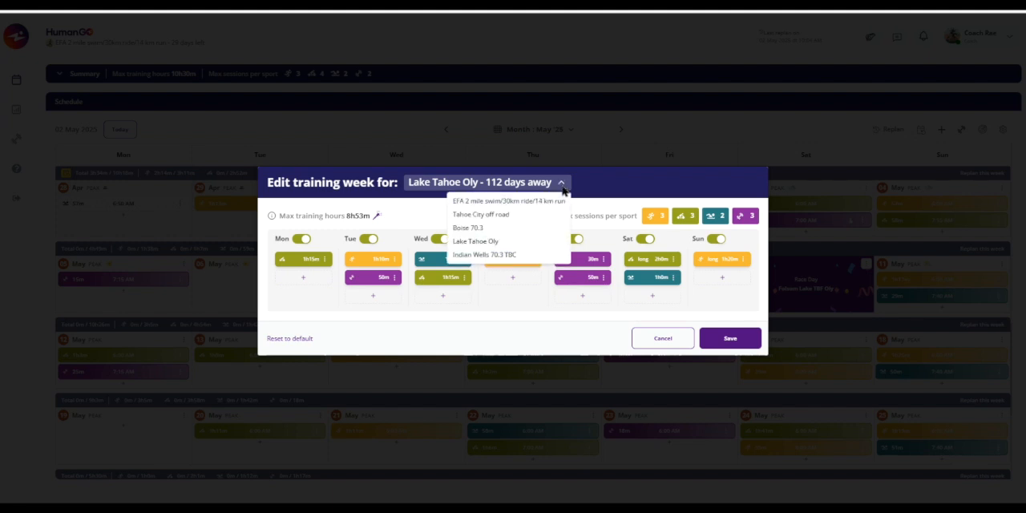
pyautogui.click(540, 202)
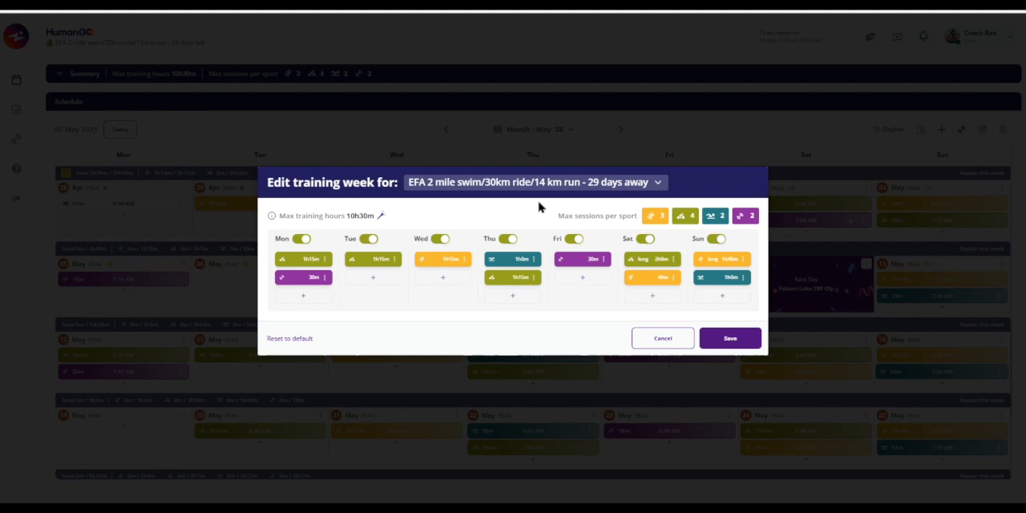
# - Add a regular 6:00 AM Running session to Wednesday with default workout intent, no external provider and default max duration
pyautogui.click(444, 279)
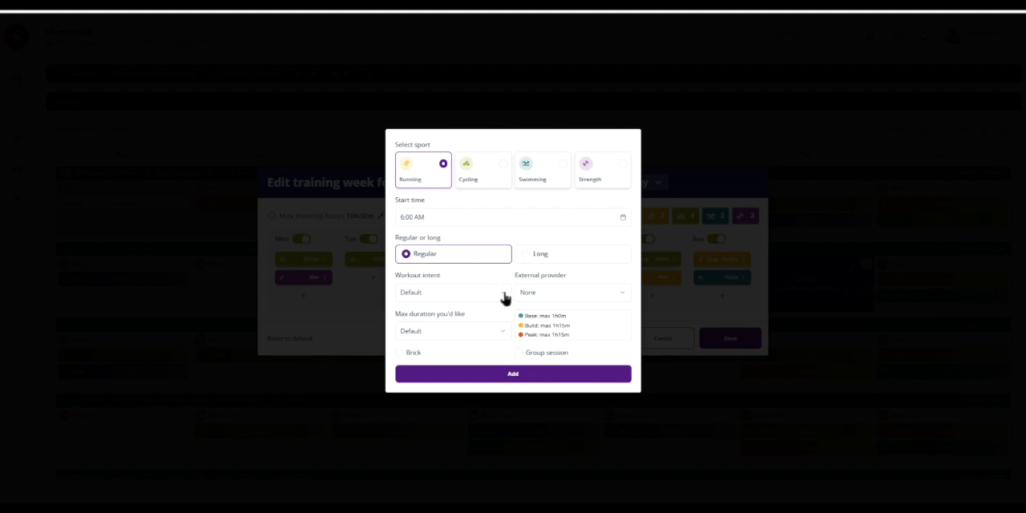
pyautogui.click(503, 294)
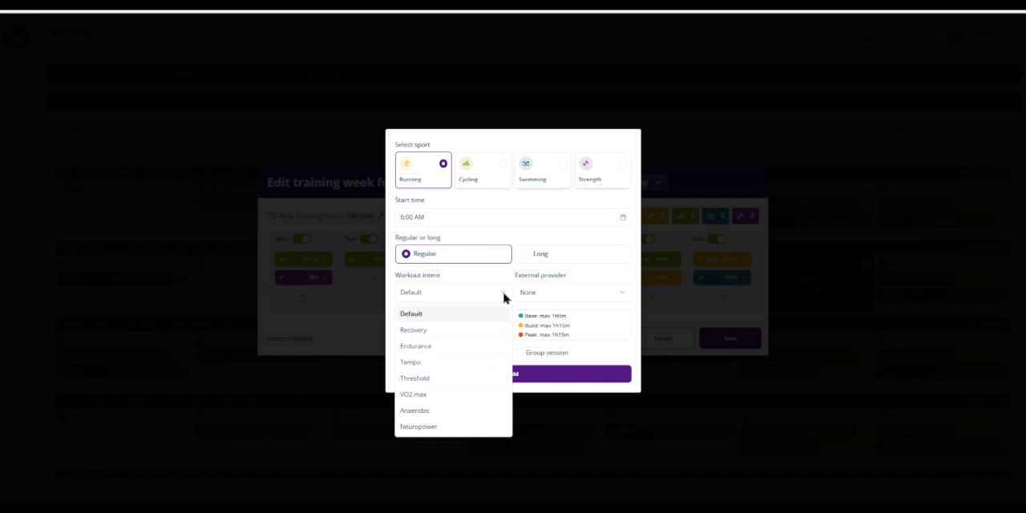
pyautogui.click(415, 318)
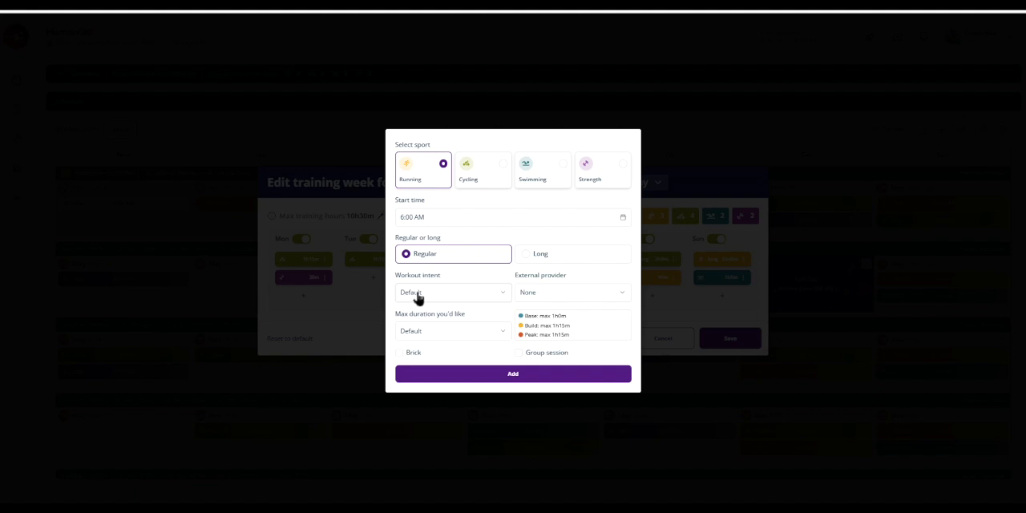
pyautogui.click(535, 296)
pyautogui.click(584, 294)
pyautogui.click(504, 334)
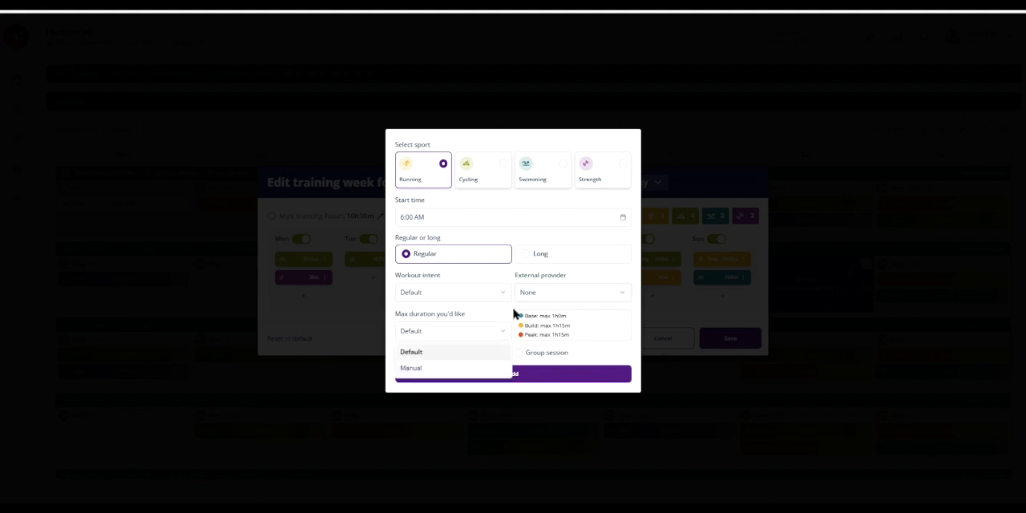
pyautogui.click(411, 368)
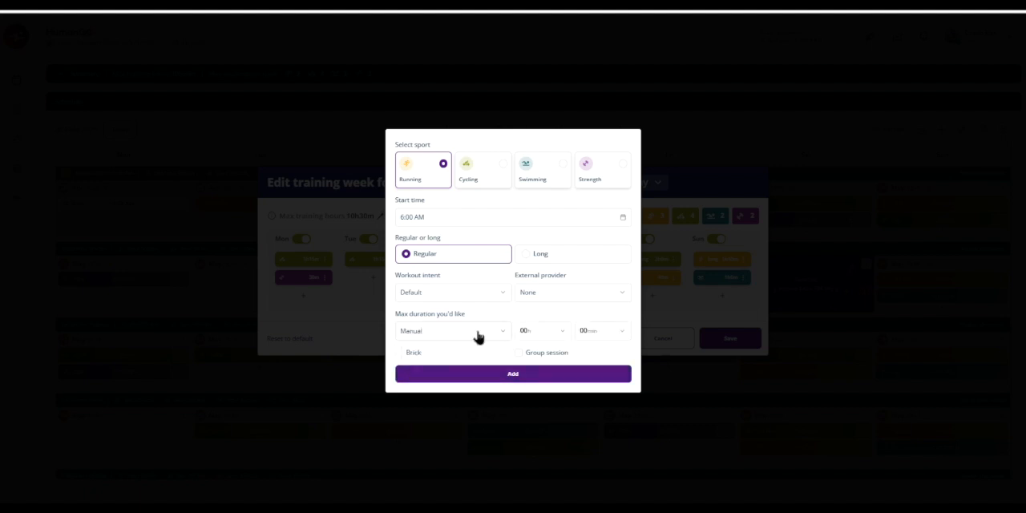
pyautogui.click(502, 335)
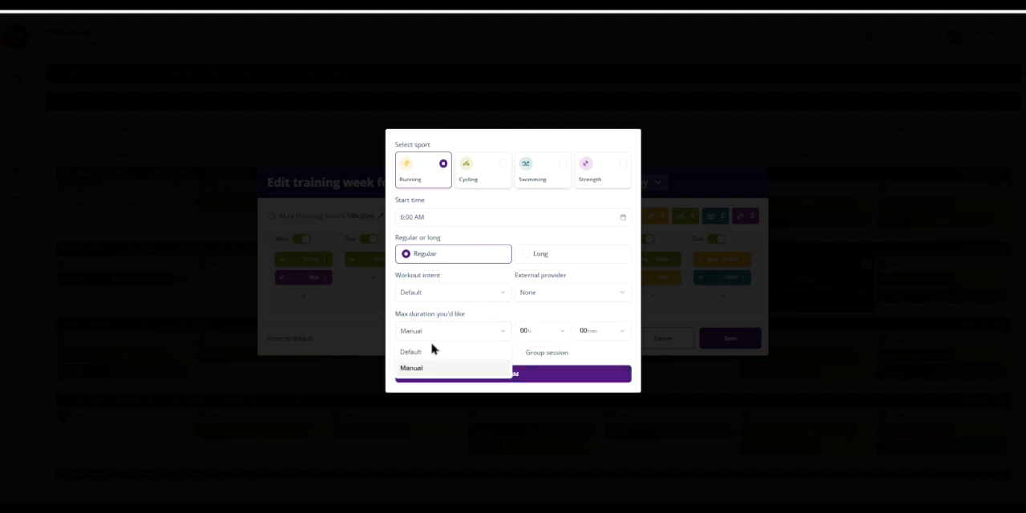
pyautogui.click(411, 353)
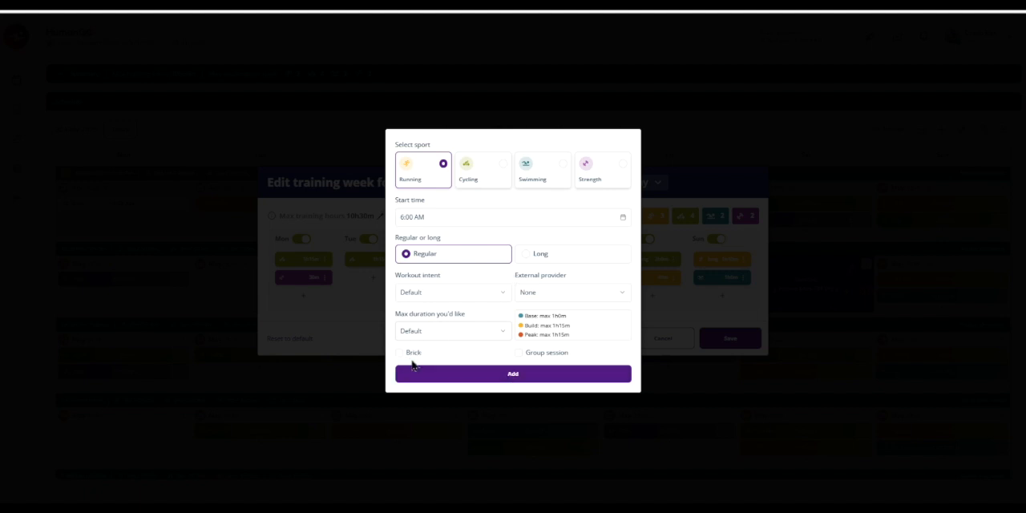
pyautogui.click(514, 375)
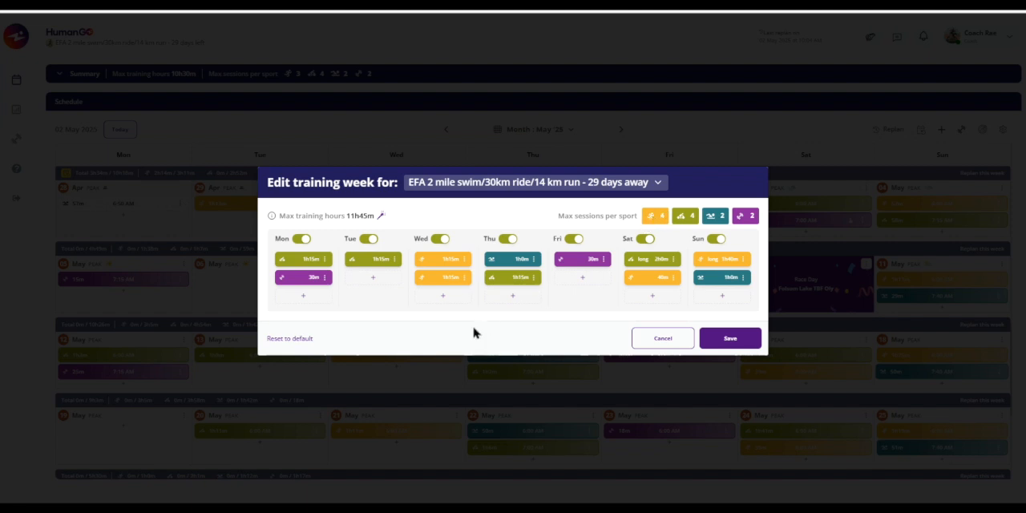
pyautogui.click(465, 279)
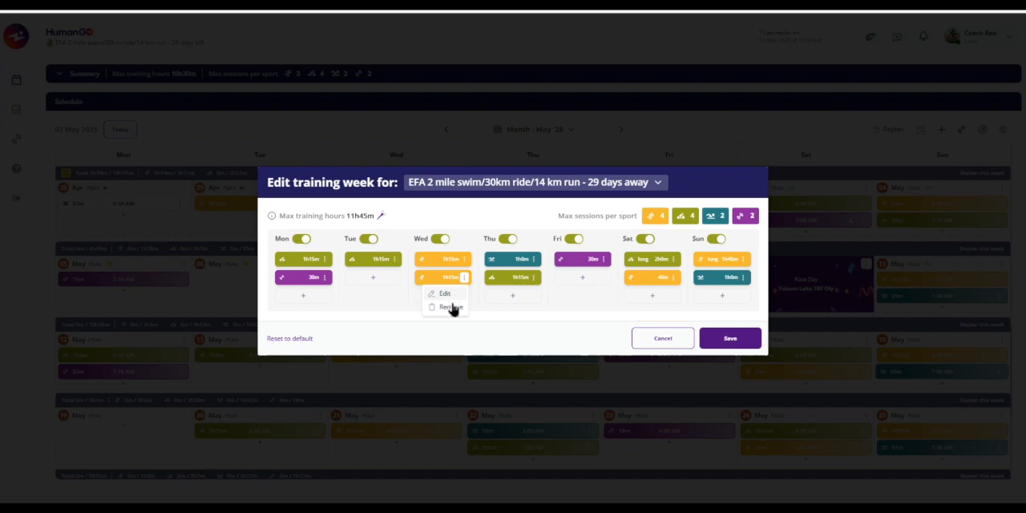
pyautogui.click(489, 219)
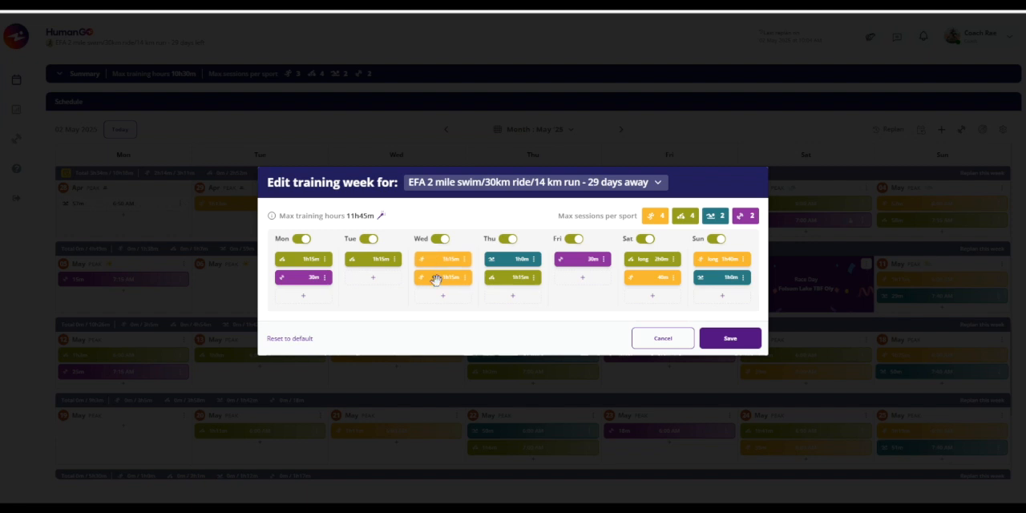
# - Configure the EFA race goal's training week with a maximum of 10h 30min, the option for going harder
pyautogui.click(383, 218)
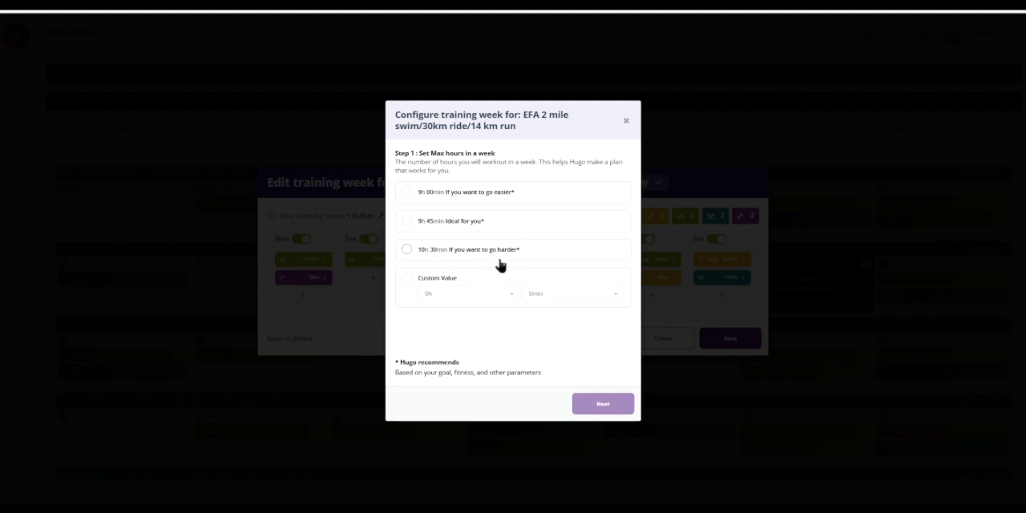
pyautogui.click(407, 252)
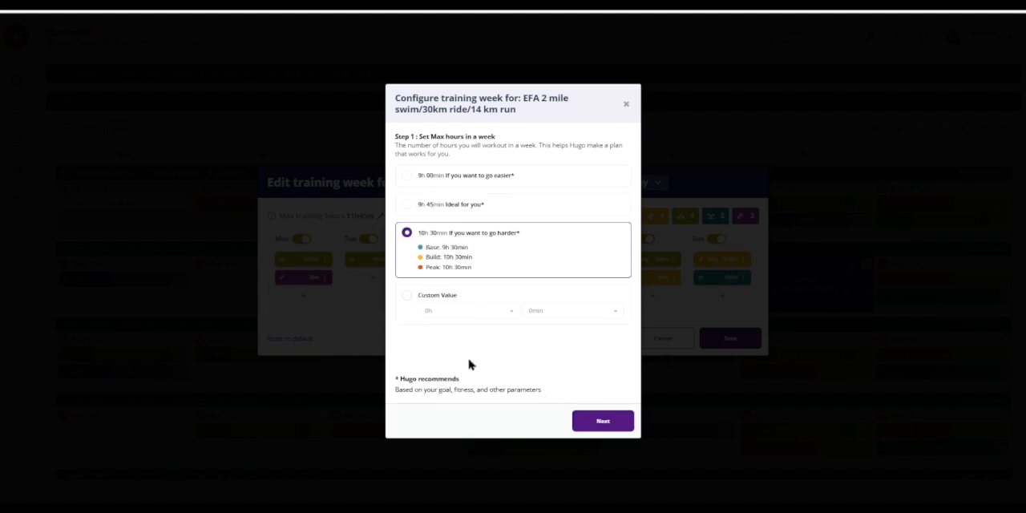
pyautogui.click(586, 424)
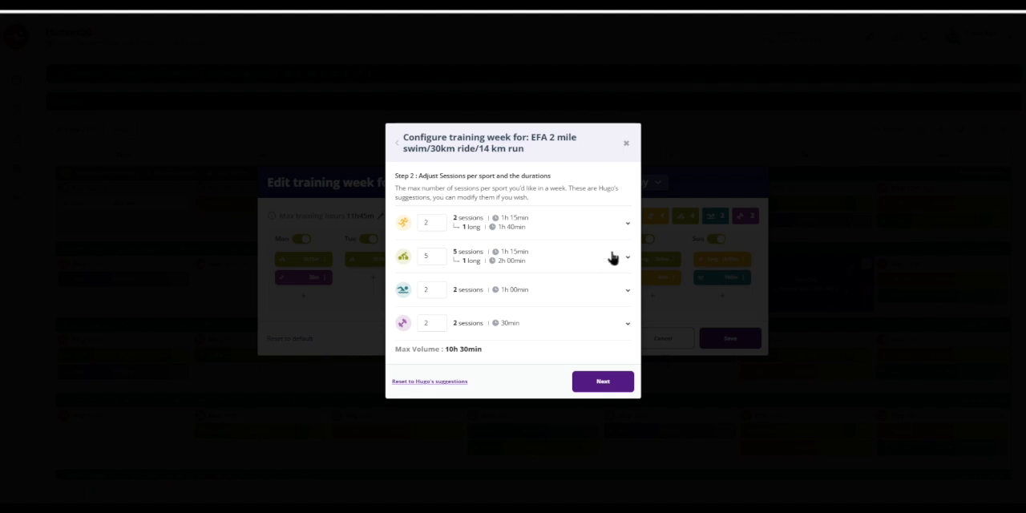
# - Try the Manual and Phase maximum duration modes for regular running sessions, and return the mode to Default
pyautogui.click(628, 229)
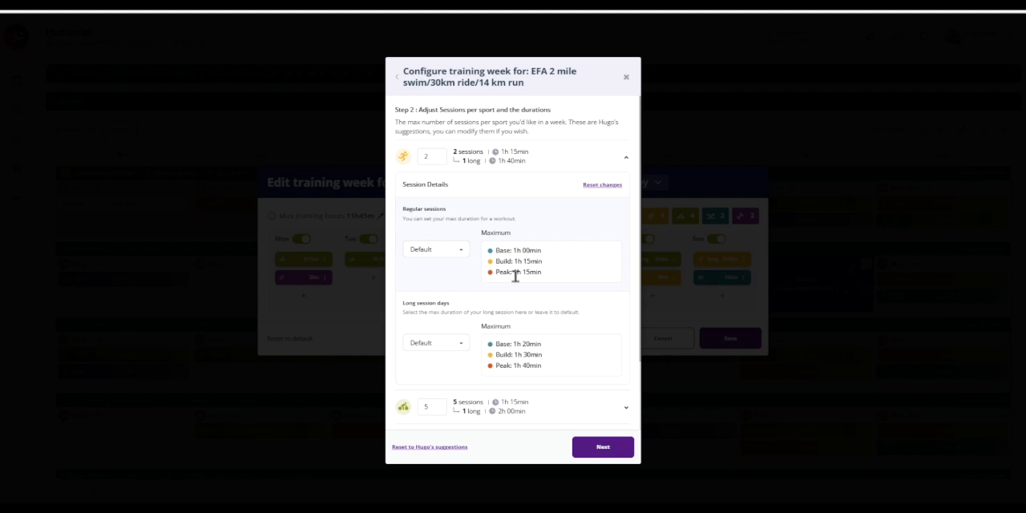
pyautogui.click(464, 252)
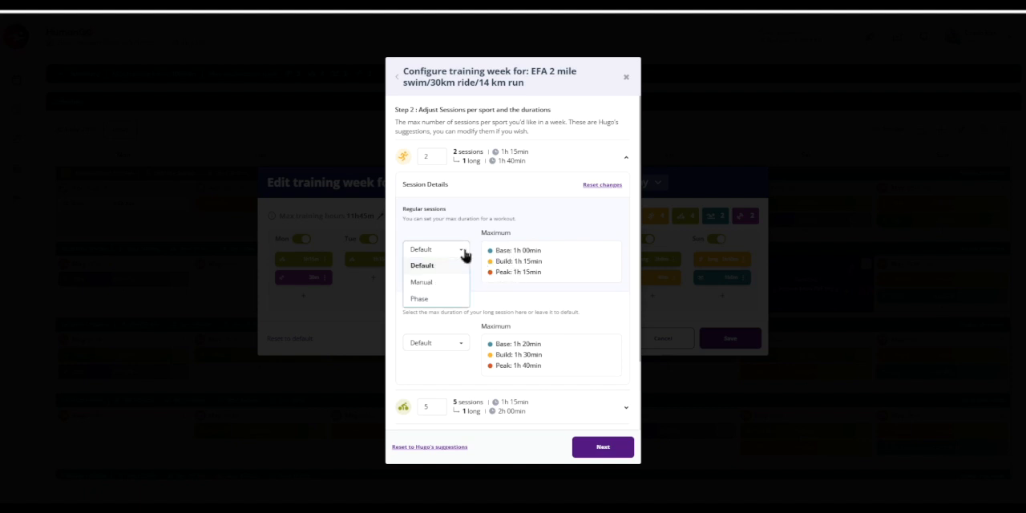
pyautogui.click(421, 285)
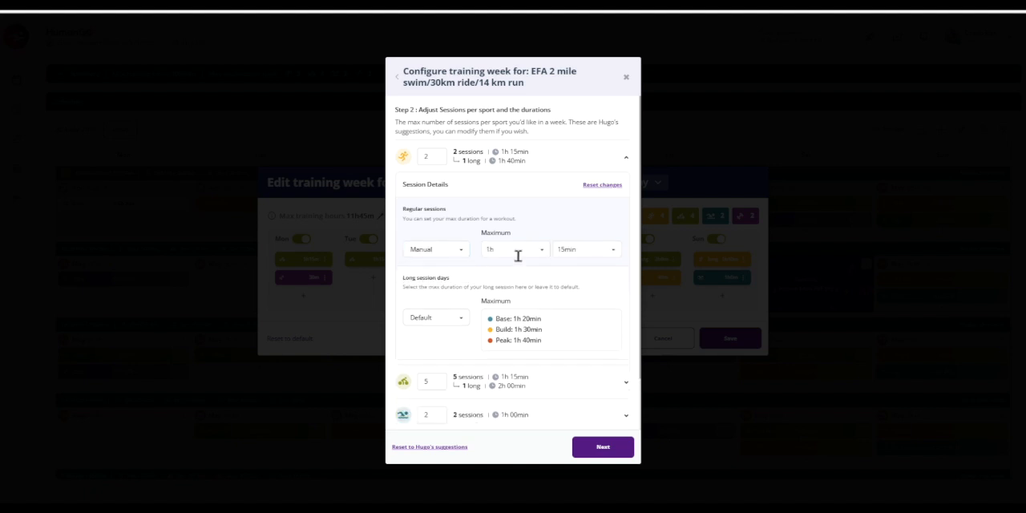
pyautogui.click(440, 250)
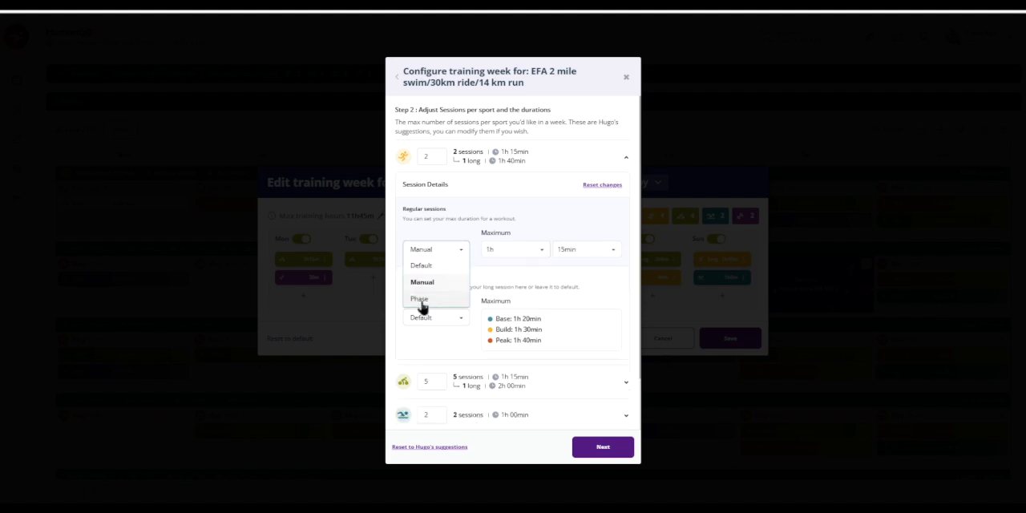
pyautogui.click(421, 303)
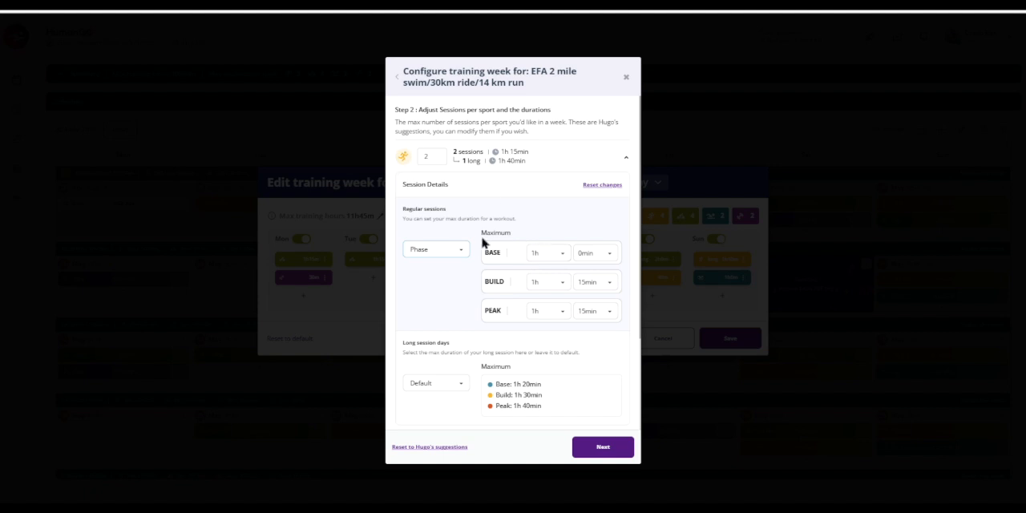
pyautogui.click(459, 253)
pyautogui.click(429, 267)
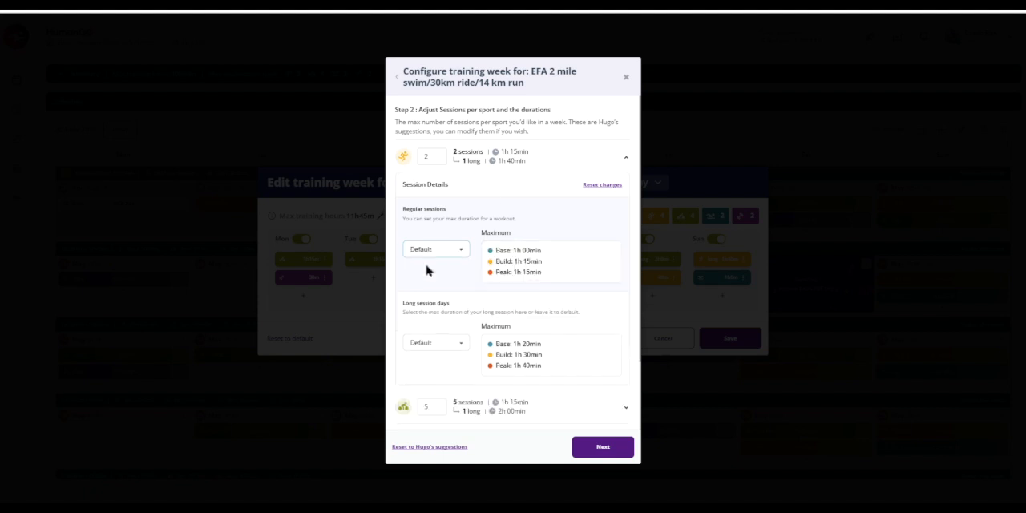
# - Review the maximum duration modes for long running sessions, keeping Default
pyautogui.scroll(-2, 575, 305)
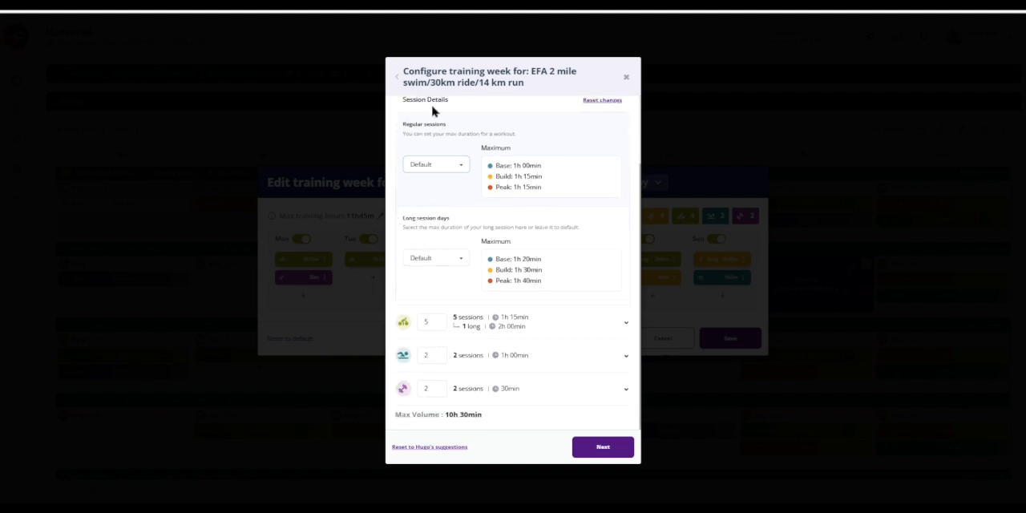
pyautogui.click(461, 265)
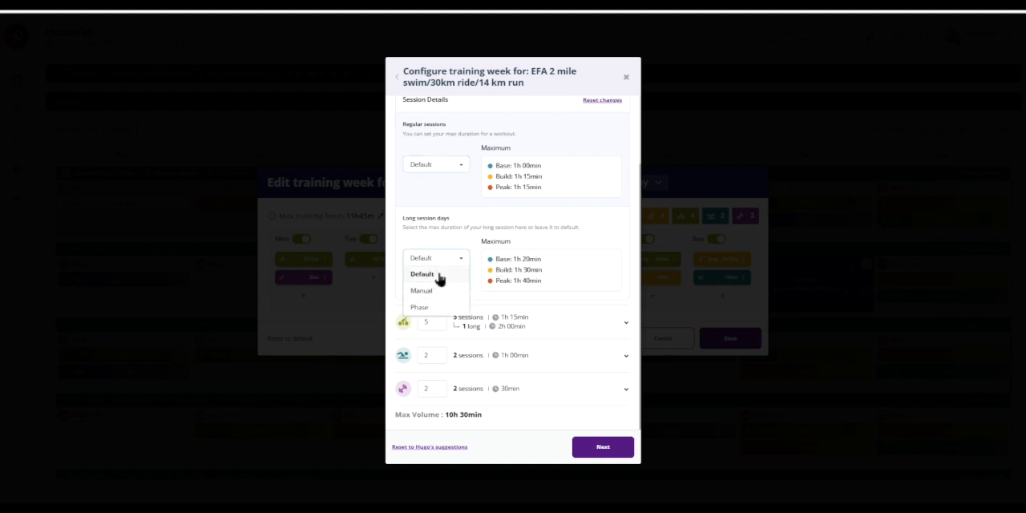
pyautogui.click(437, 277)
# - Check the cycling session details and generate the weekly routine with the suggested sessions per sport and all seven days available
pyautogui.click(625, 327)
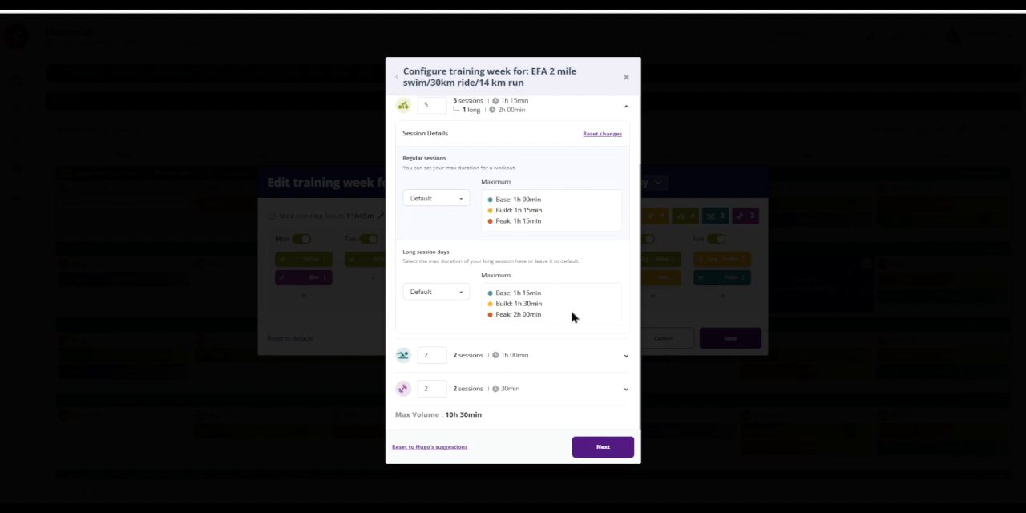
pyautogui.click(603, 449)
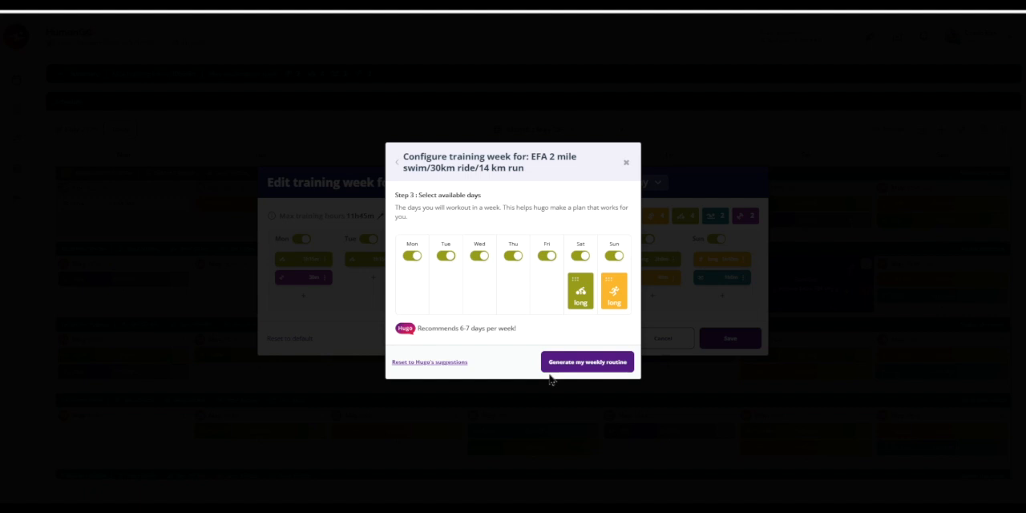
pyautogui.click(598, 364)
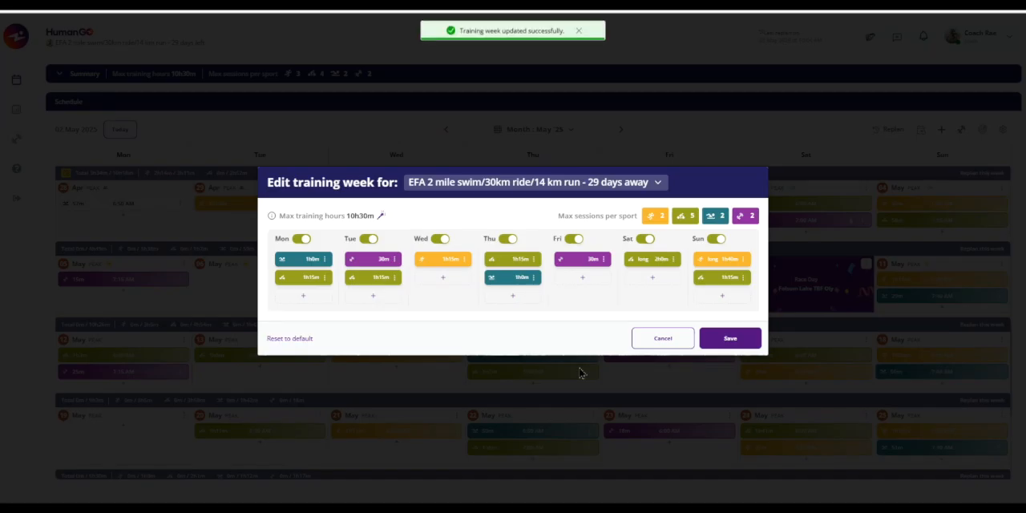
# - Save the training week, overwriting the configured week 28 Apr - 4 May 2025 and confirming the replan for the goal
pyautogui.click(731, 340)
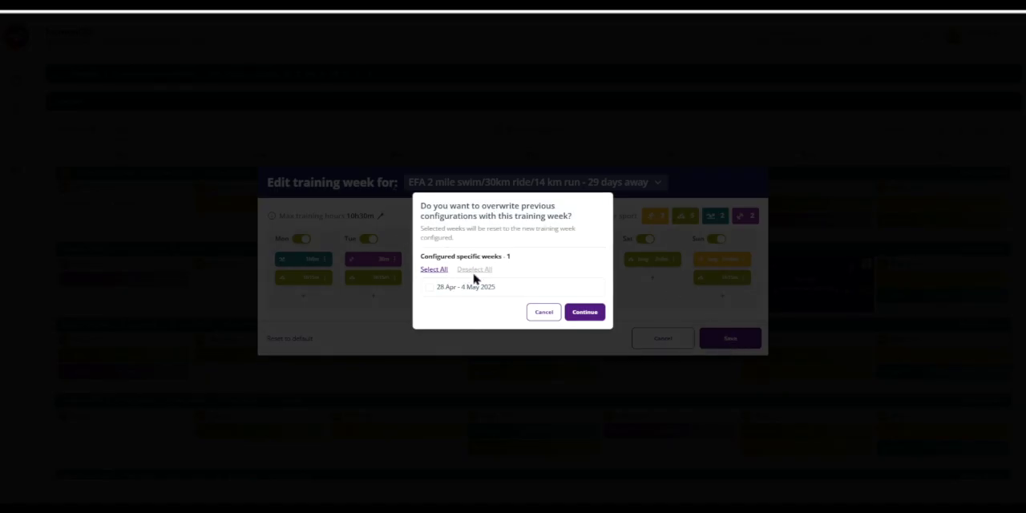
pyautogui.click(431, 271)
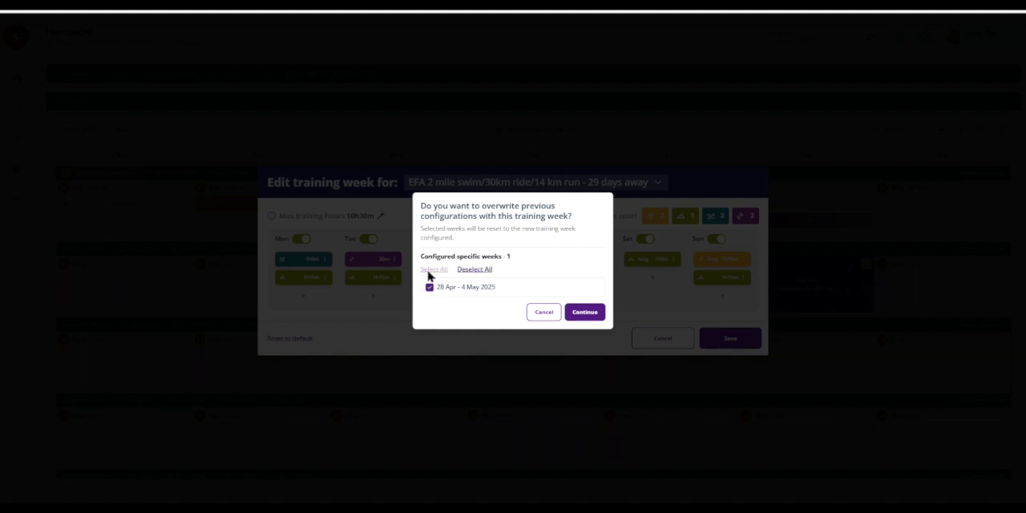
pyautogui.click(587, 317)
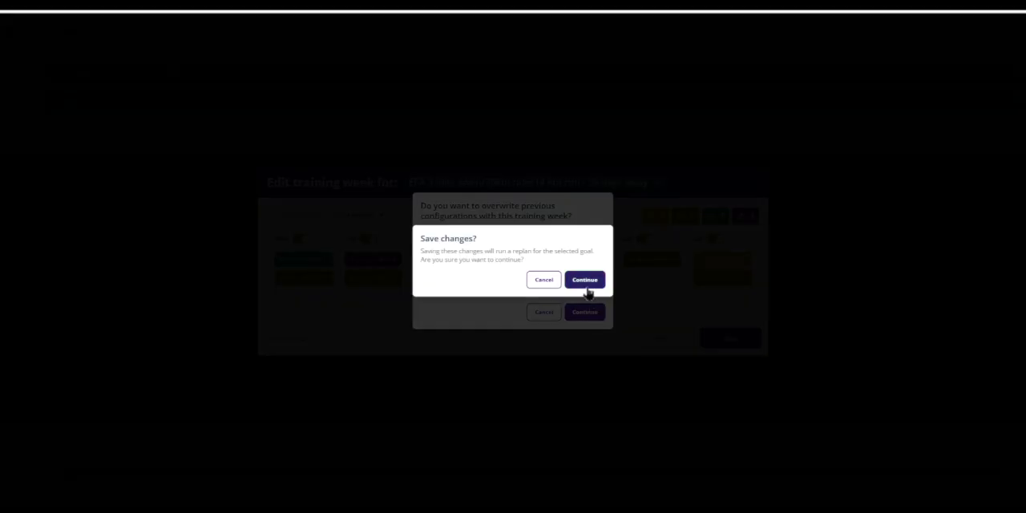
pyautogui.click(586, 286)
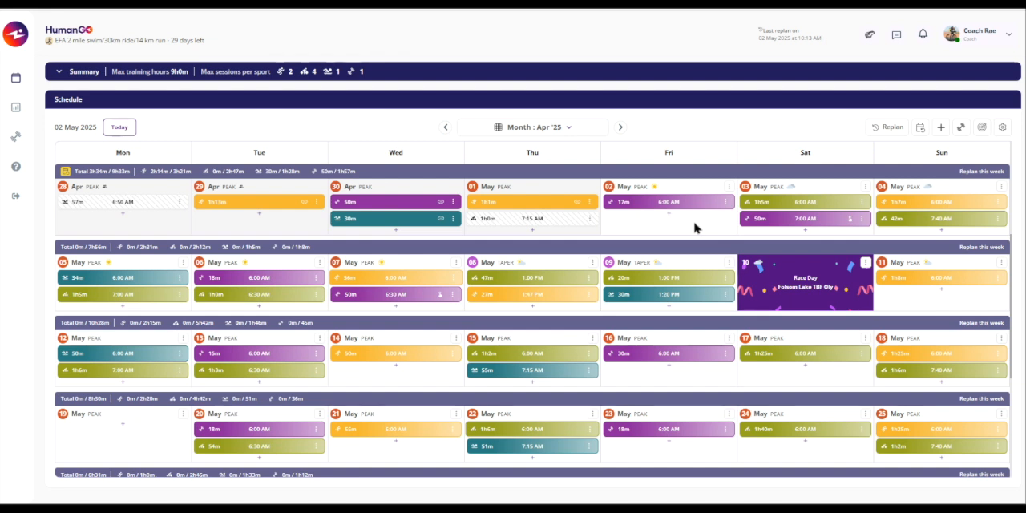
# - Start adding a past activity with Swimming as the sport, and cancel the entry
pyautogui.click(942, 130)
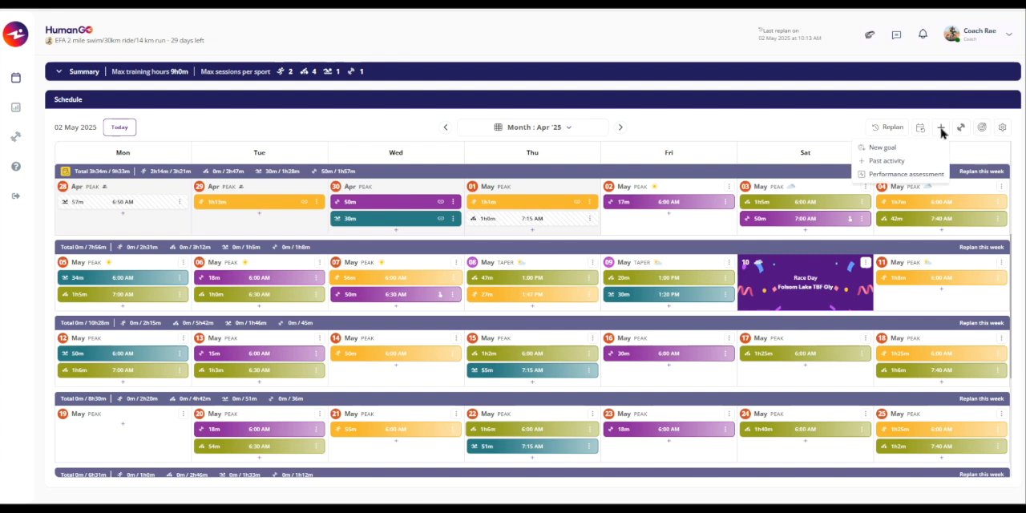
pyautogui.click(878, 162)
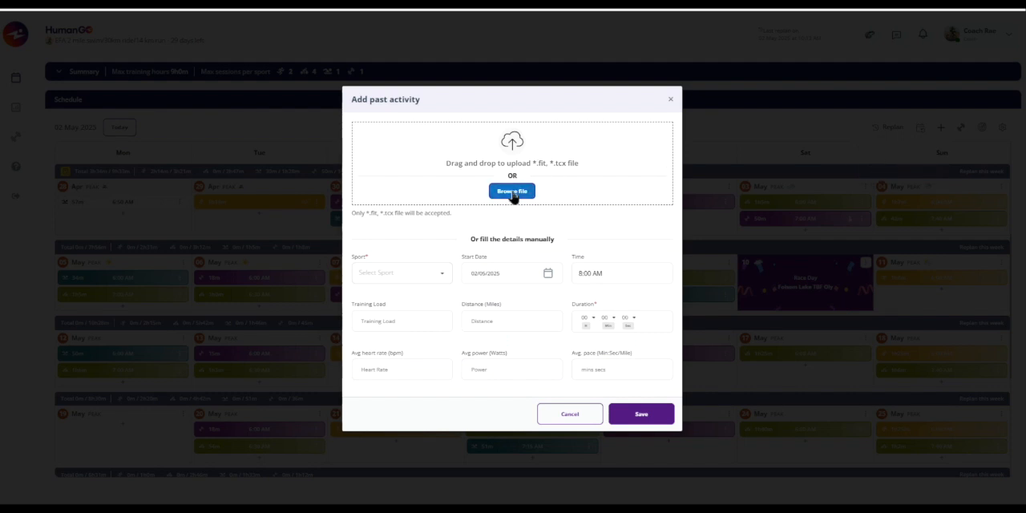
pyautogui.click(399, 277)
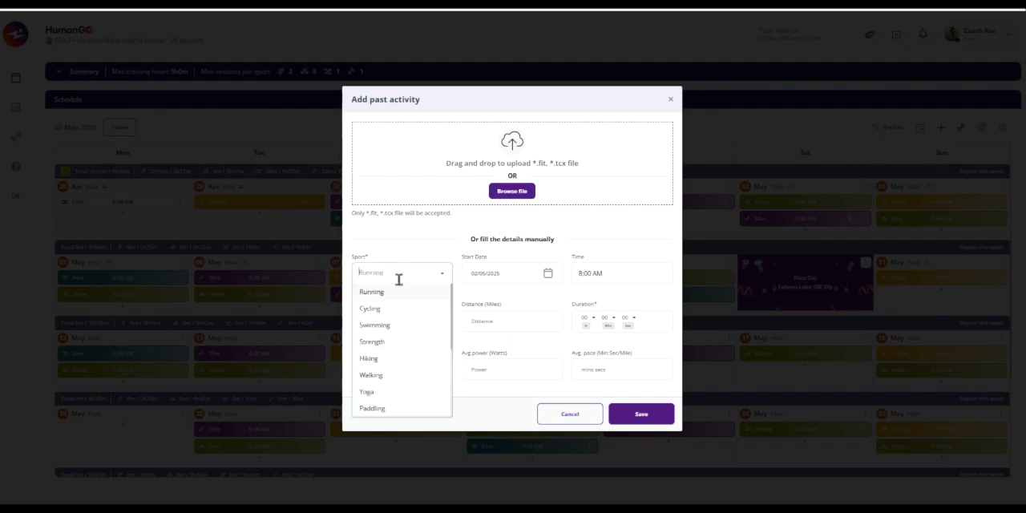
pyautogui.click(380, 327)
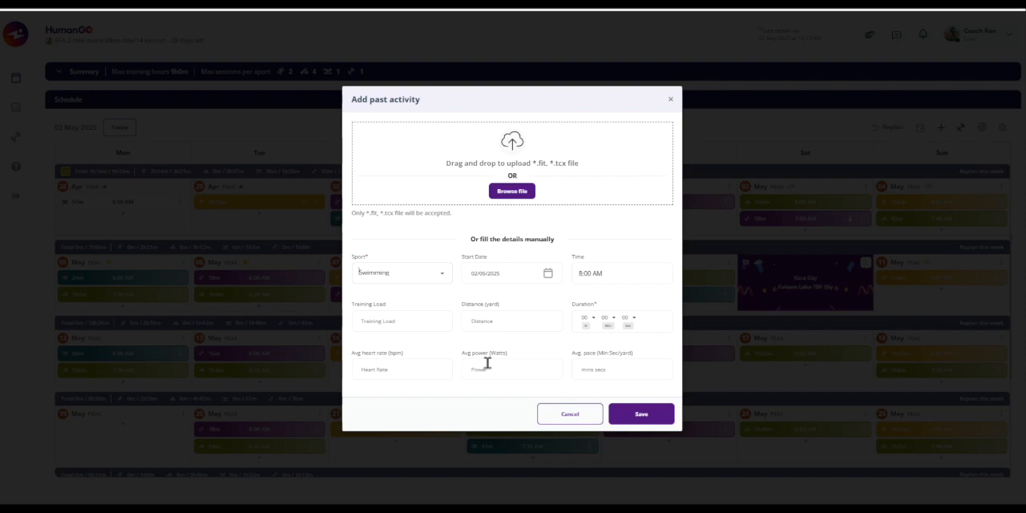
pyautogui.click(570, 414)
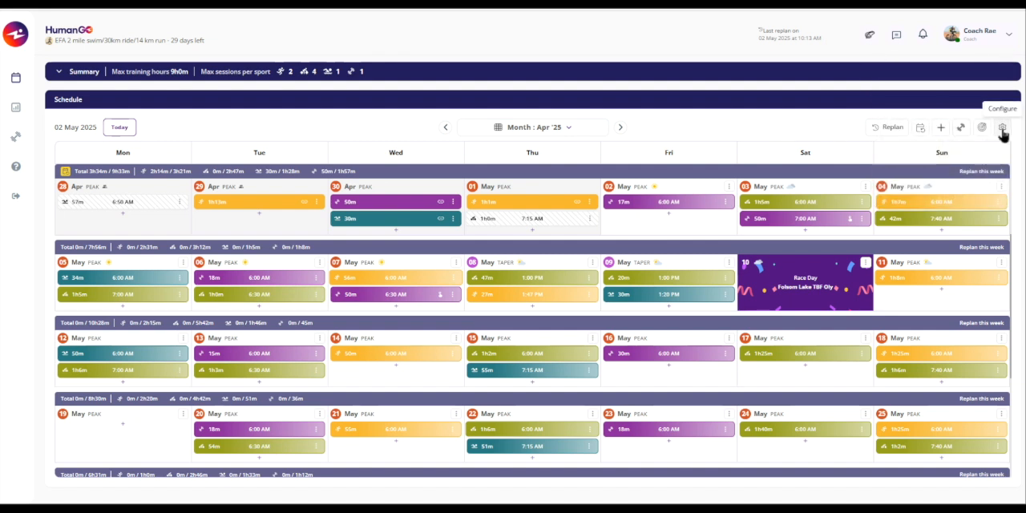
# - Open the Availability settings and examine the details of the Work/Family and recovery periods
pyautogui.click(1002, 130)
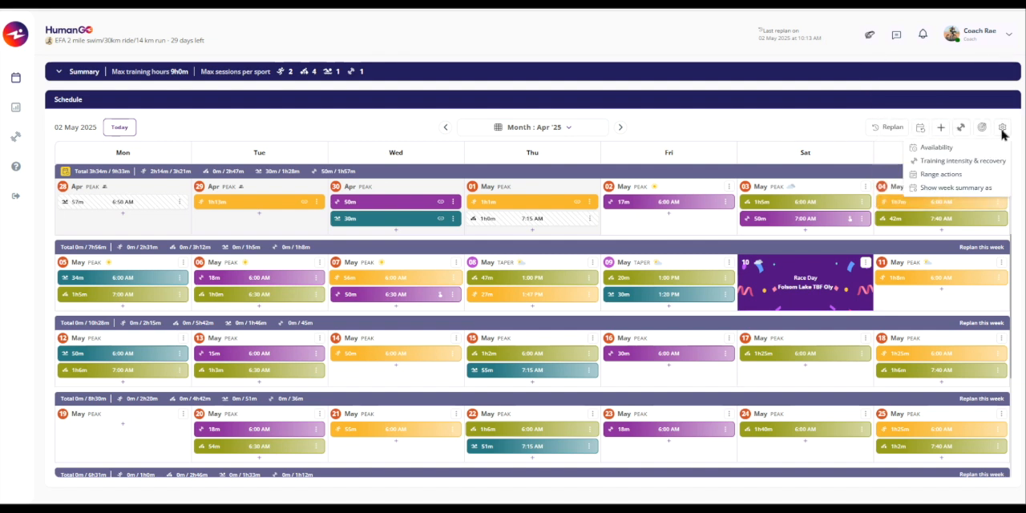
pyautogui.click(932, 149)
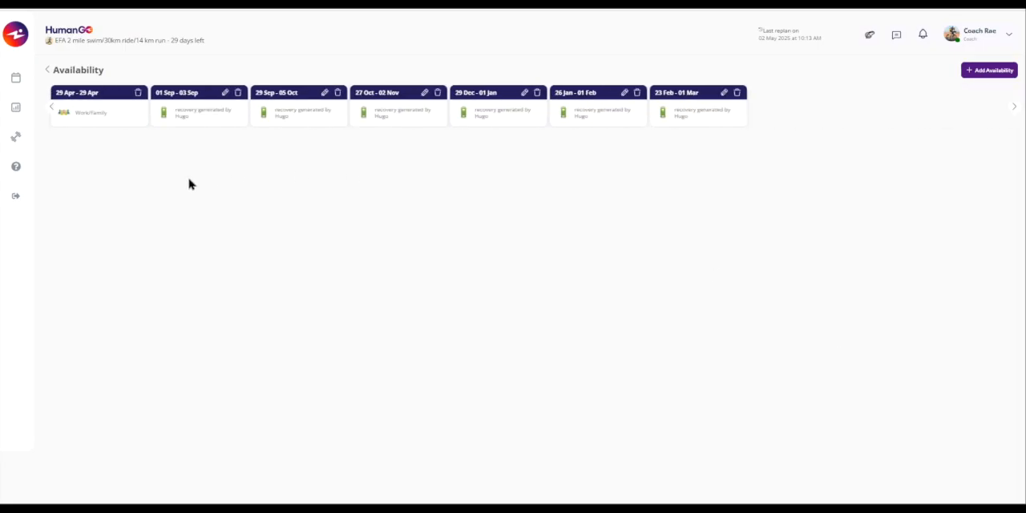
pyautogui.moveTo(113, 121)
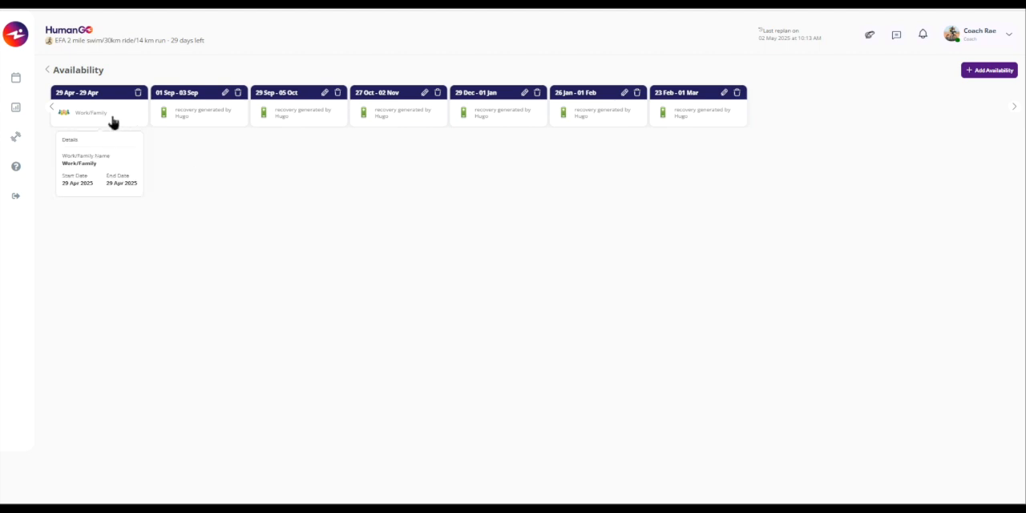
pyautogui.moveTo(195, 126)
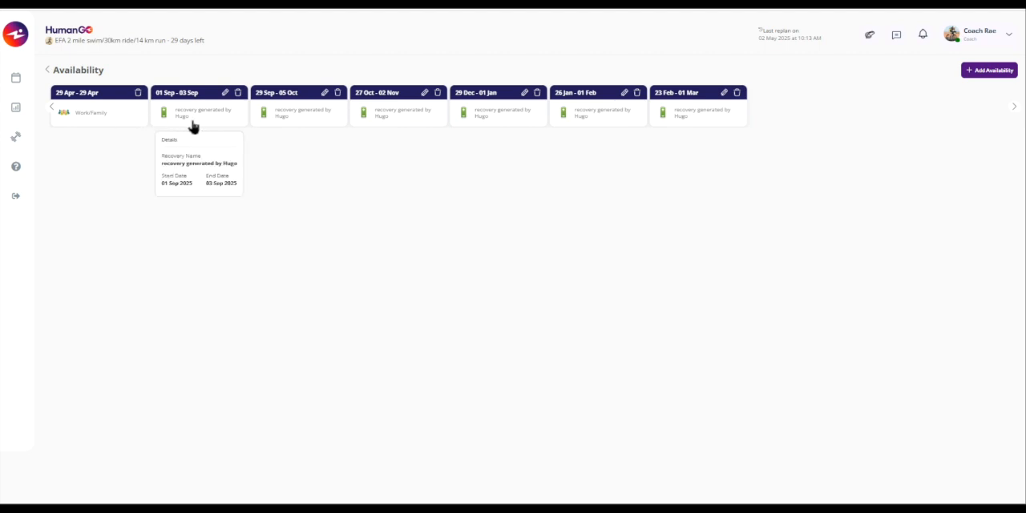
pyautogui.moveTo(508, 128)
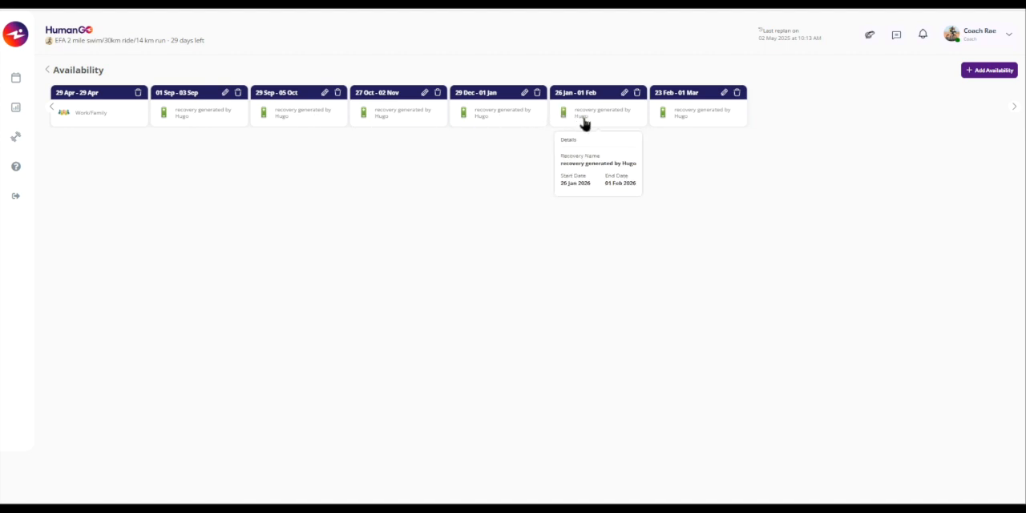
pyautogui.moveTo(699, 122)
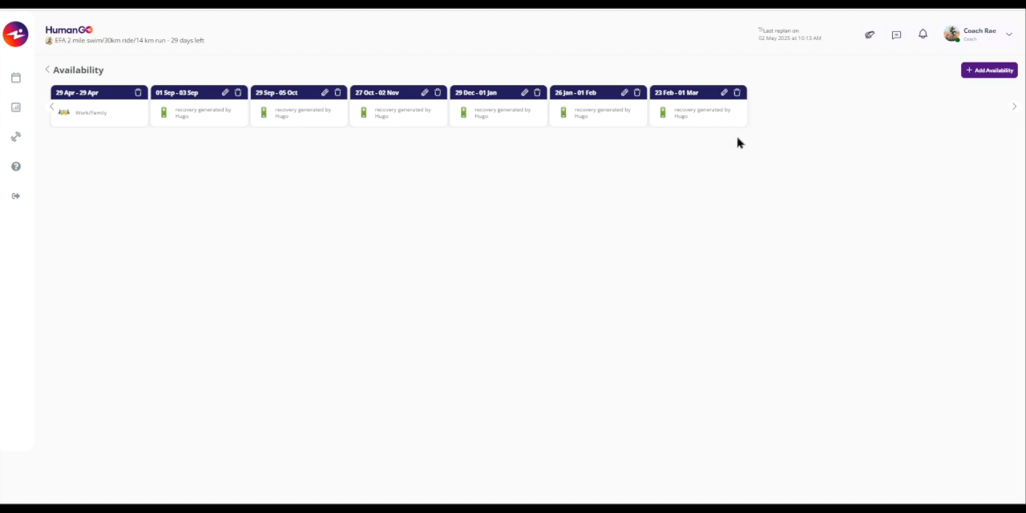
# - Start an injury availability entry and review the body pain choices and the start date calendar
pyautogui.click(994, 80)
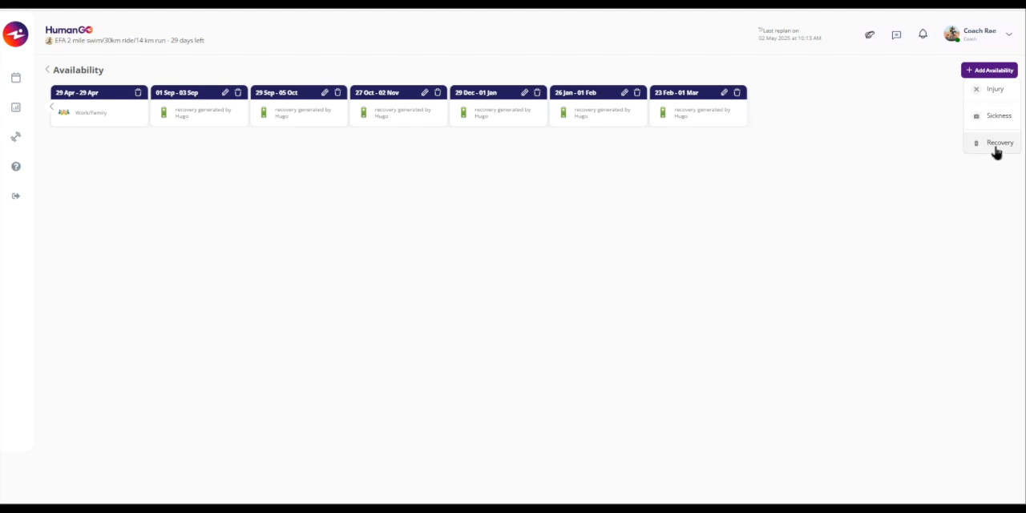
pyautogui.click(996, 91)
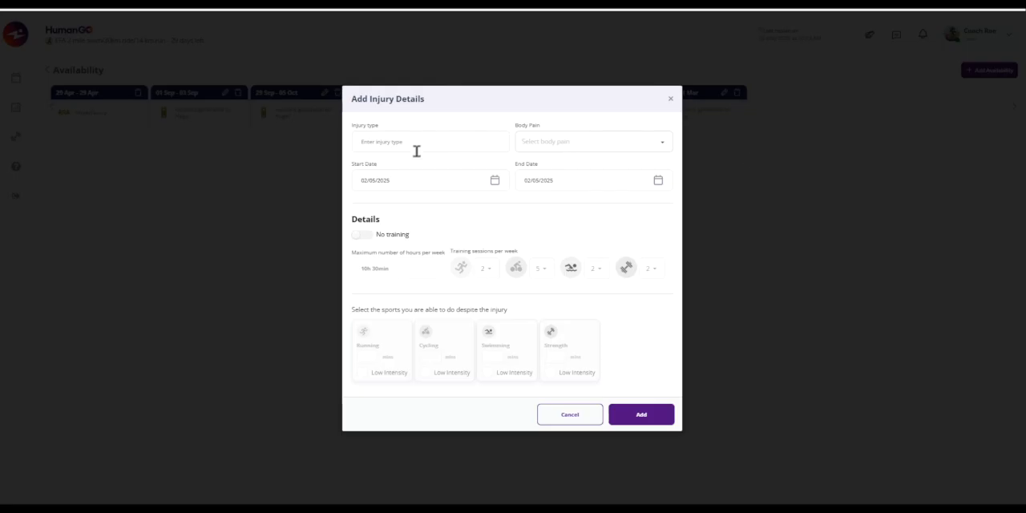
pyautogui.click(546, 142)
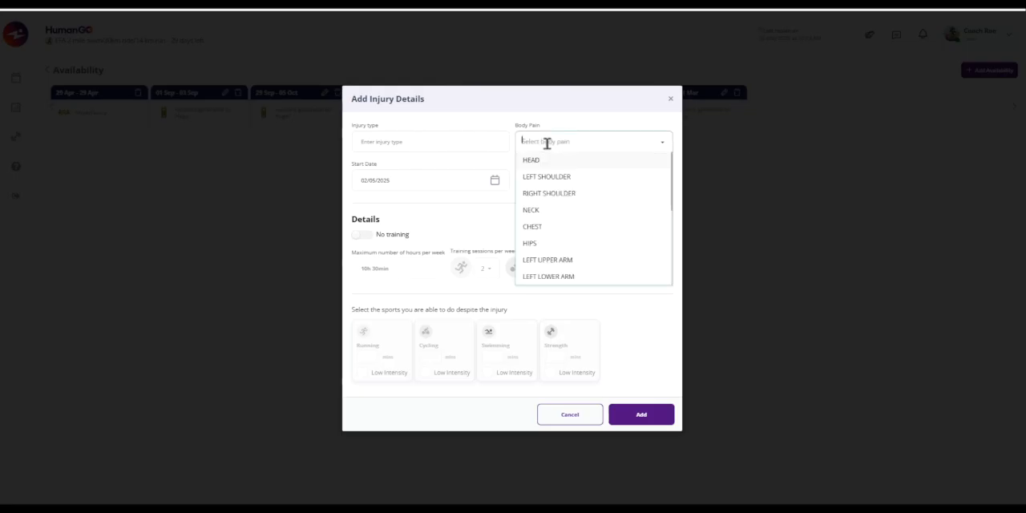
pyautogui.click(409, 186)
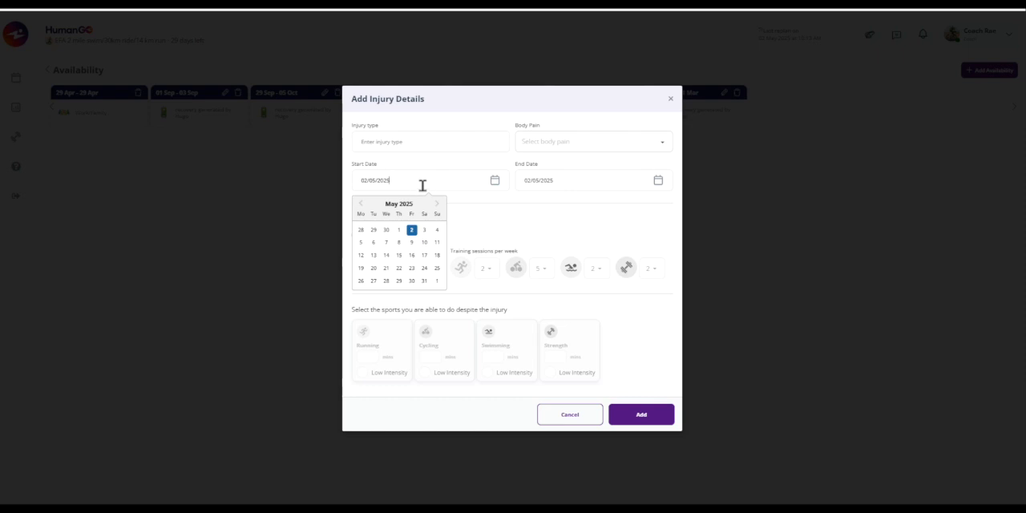
pyautogui.click(508, 226)
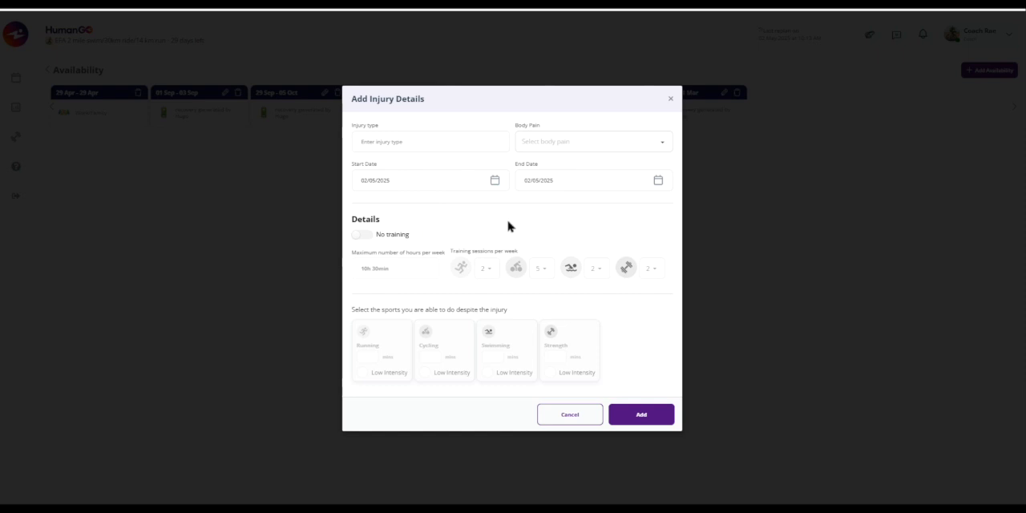
# - Try continued training during the injury with 20 minutes of low-intensity running and swimming excluded, and discard the entry
pyautogui.click(360, 236)
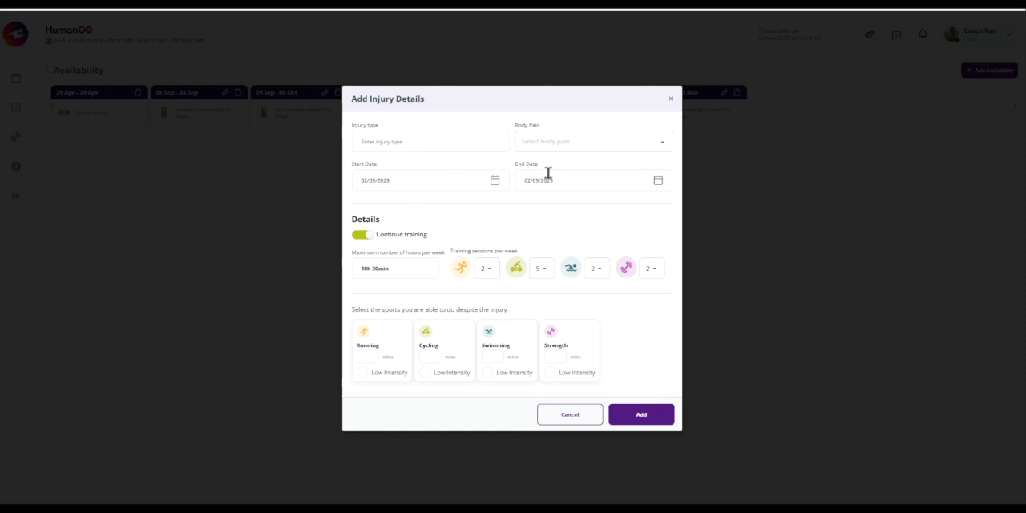
pyautogui.click(366, 358)
pyautogui.write('20')
pyautogui.click(363, 373)
pyautogui.click(507, 344)
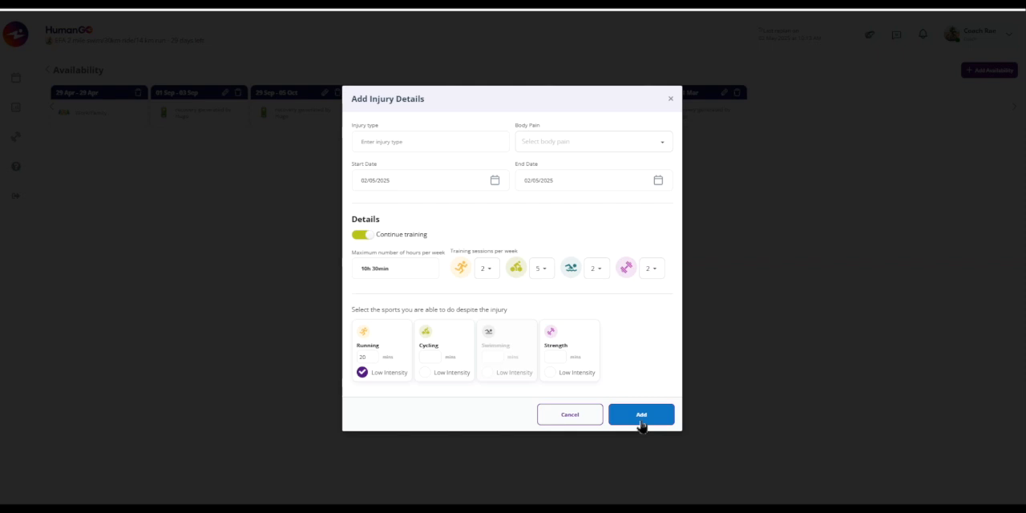
pyautogui.click(670, 99)
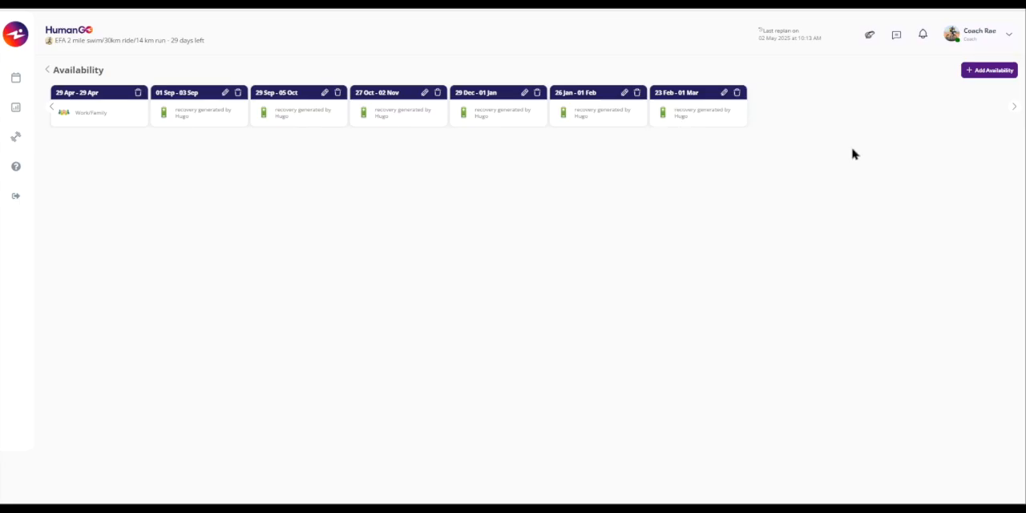
# - Try a sickness entry with no training and an end date of 11/05/2025, and cancel it
pyautogui.click(1007, 77)
pyautogui.click(999, 116)
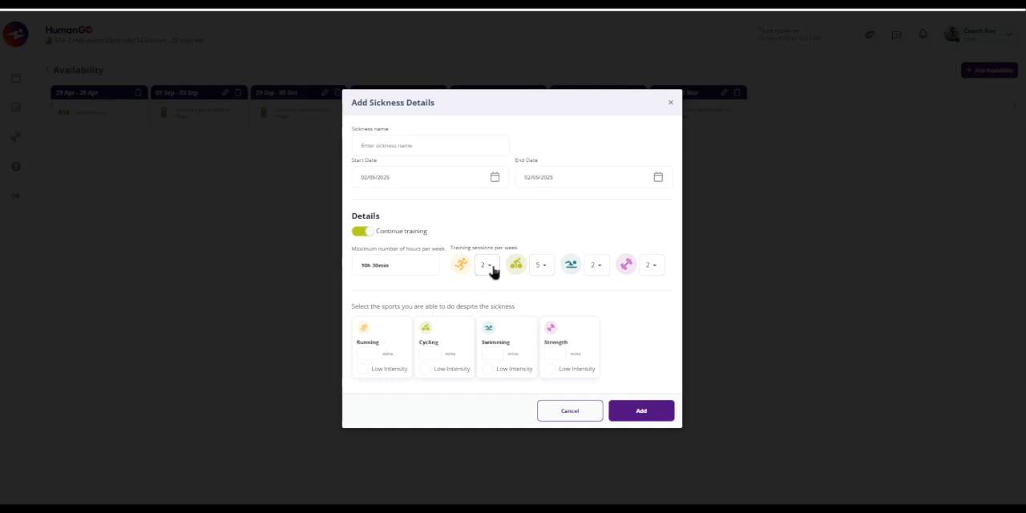
pyautogui.click(368, 234)
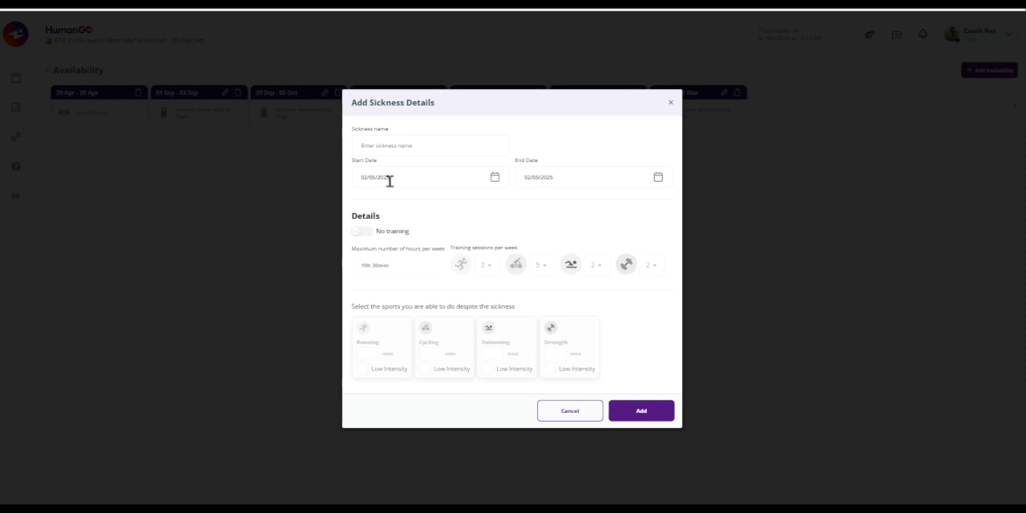
pyautogui.click(540, 177)
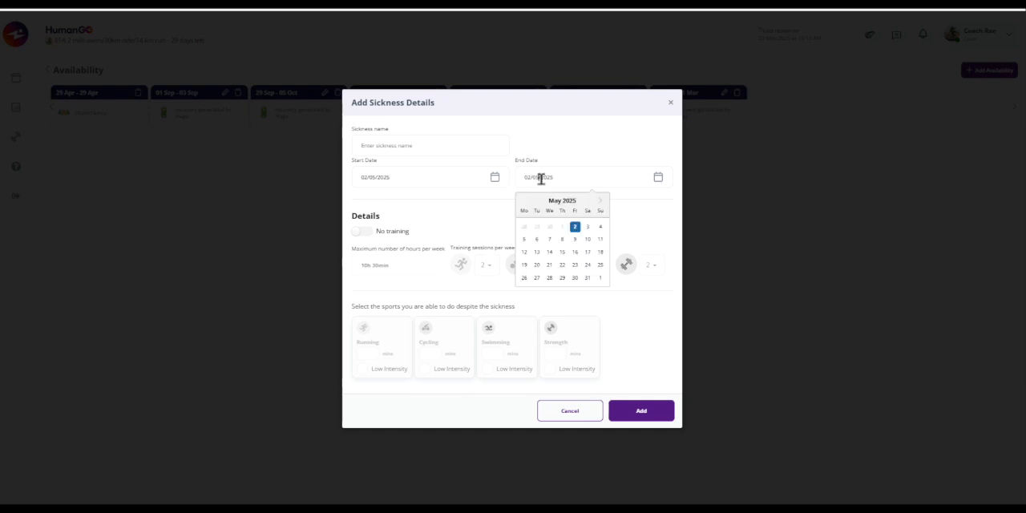
pyautogui.click(601, 243)
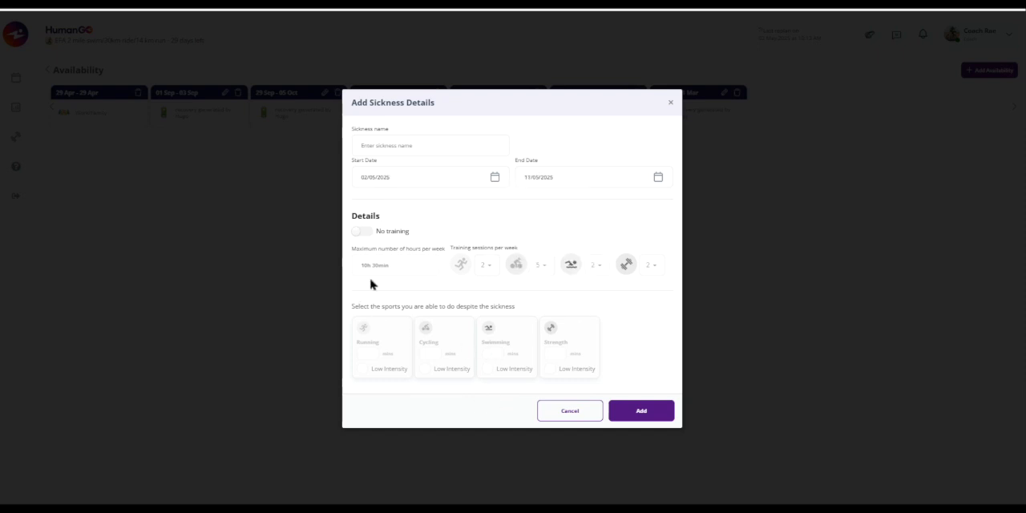
pyautogui.click(570, 412)
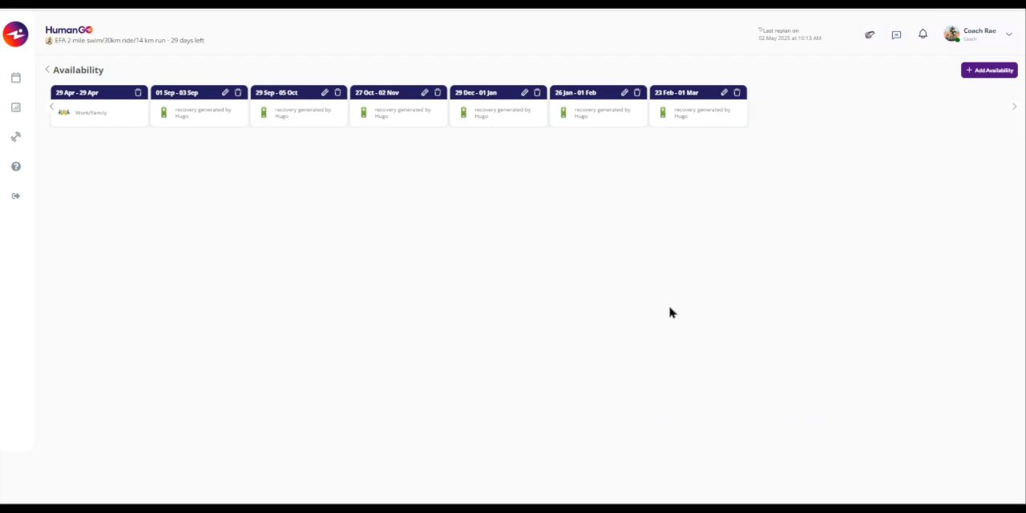
# - Review the fields for adding a recovery period and close the form without adding one
pyautogui.click(986, 74)
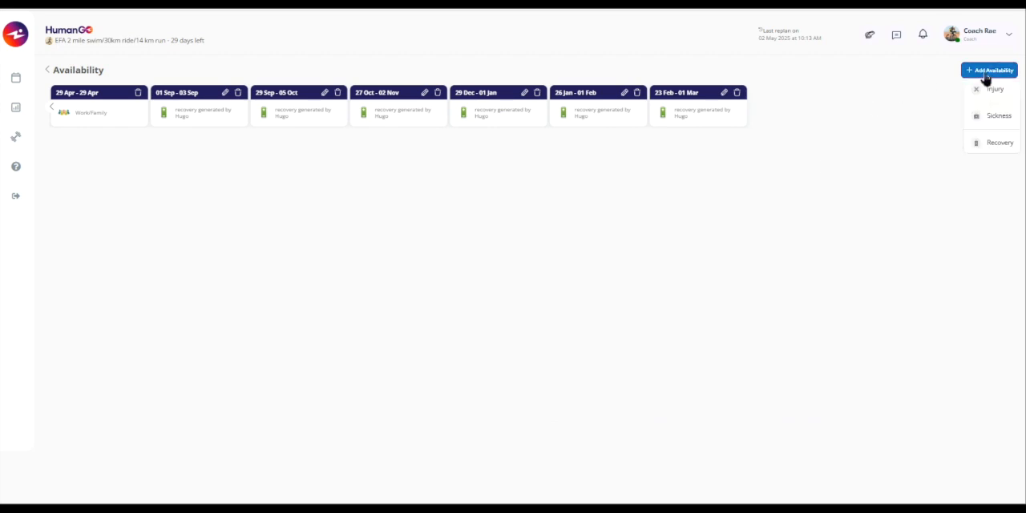
pyautogui.click(1001, 146)
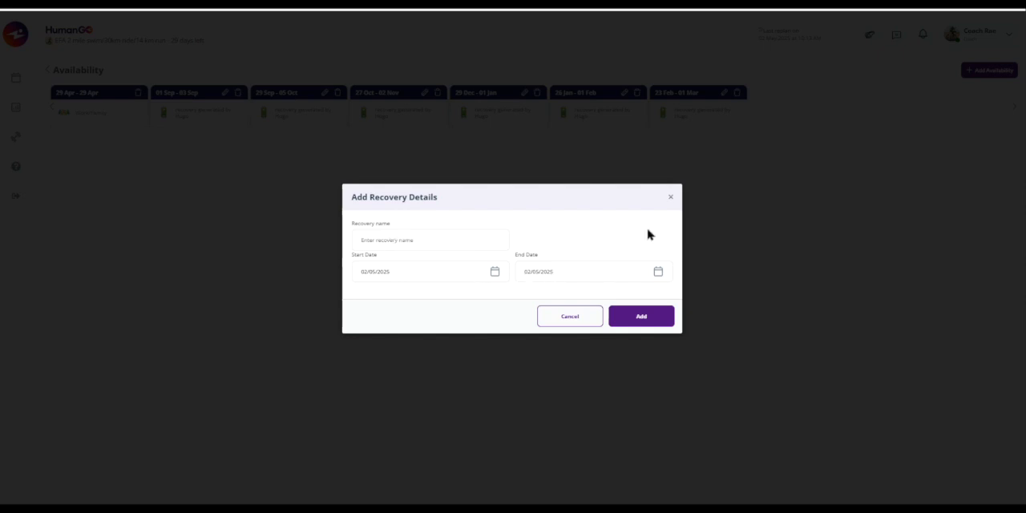
pyautogui.click(670, 198)
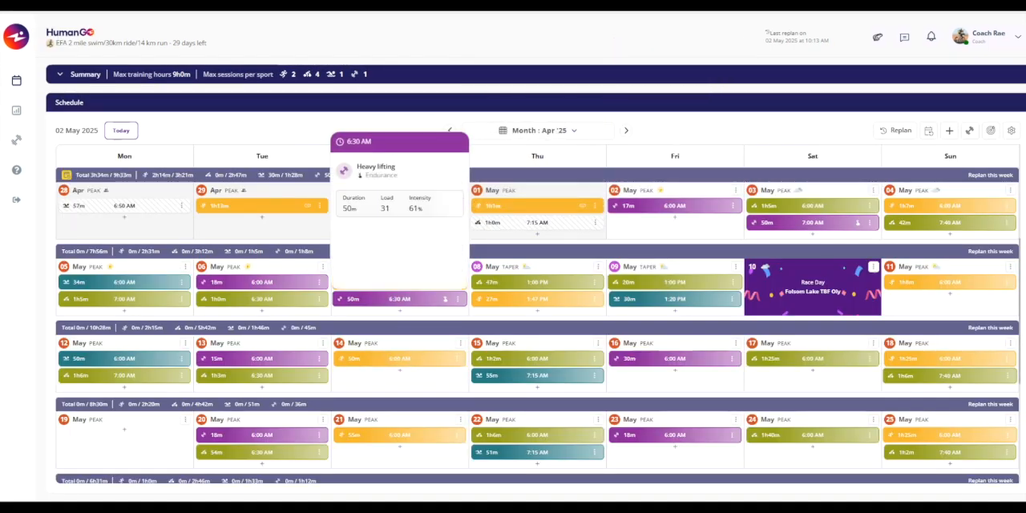
# - Set the training intensity and recovery options to High fatigue tolerance and a Custom loading/recovery cycle
pyautogui.click(1011, 131)
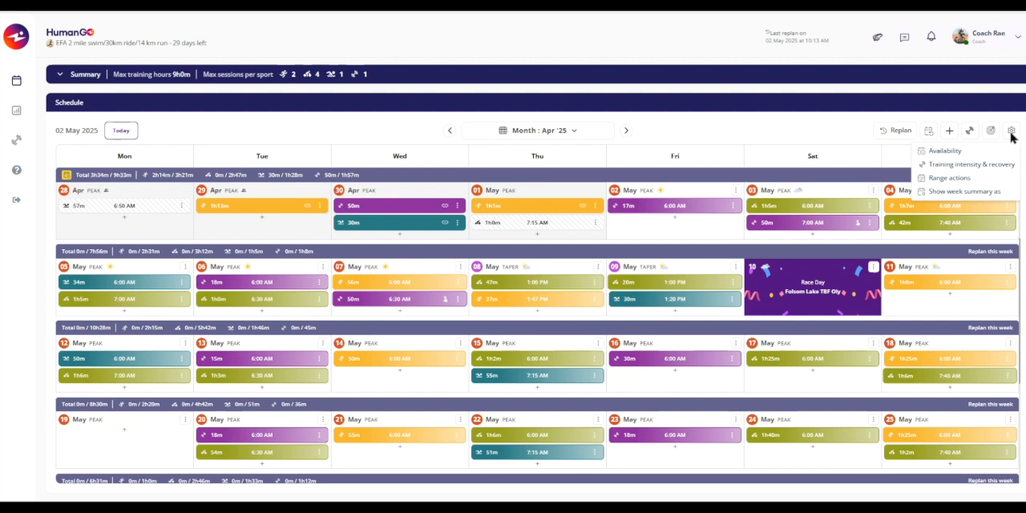
pyautogui.click(948, 167)
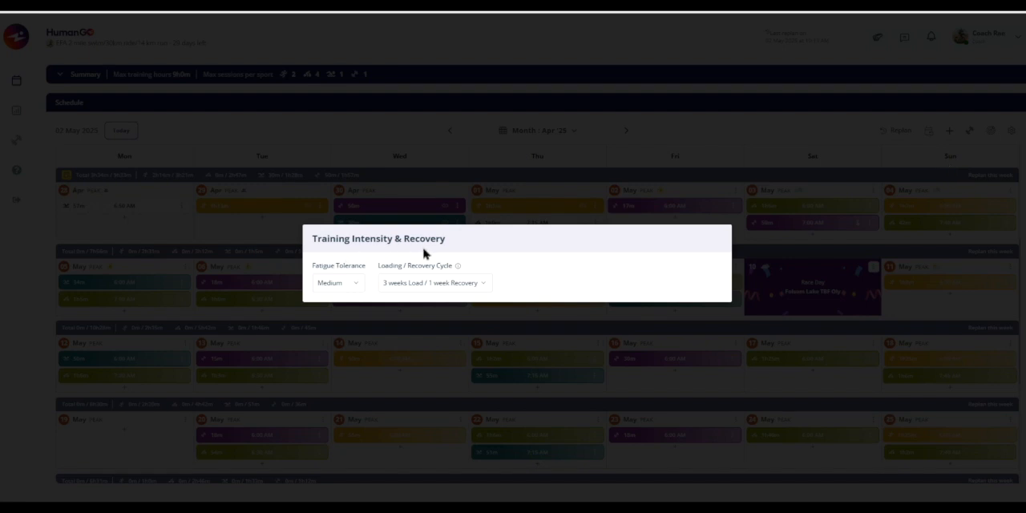
pyautogui.click(355, 285)
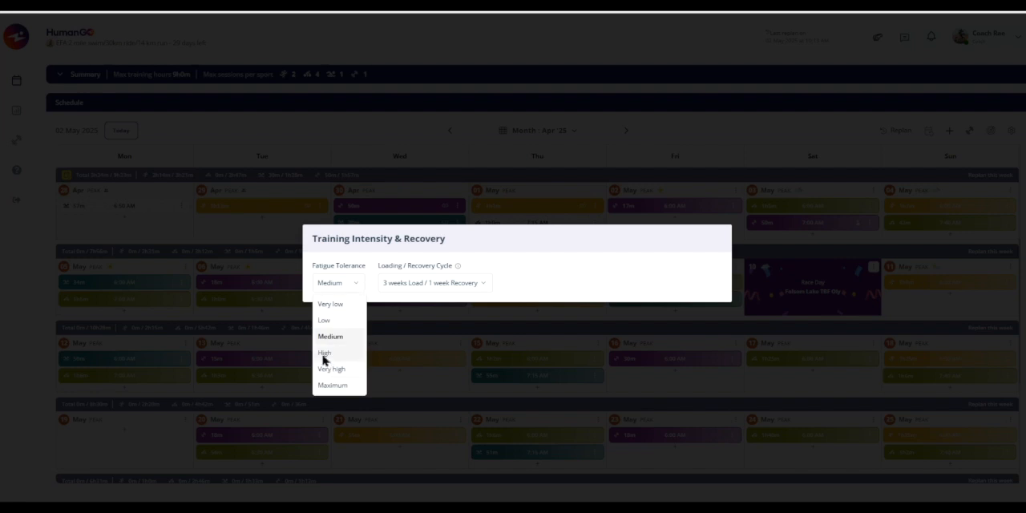
pyautogui.click(324, 355)
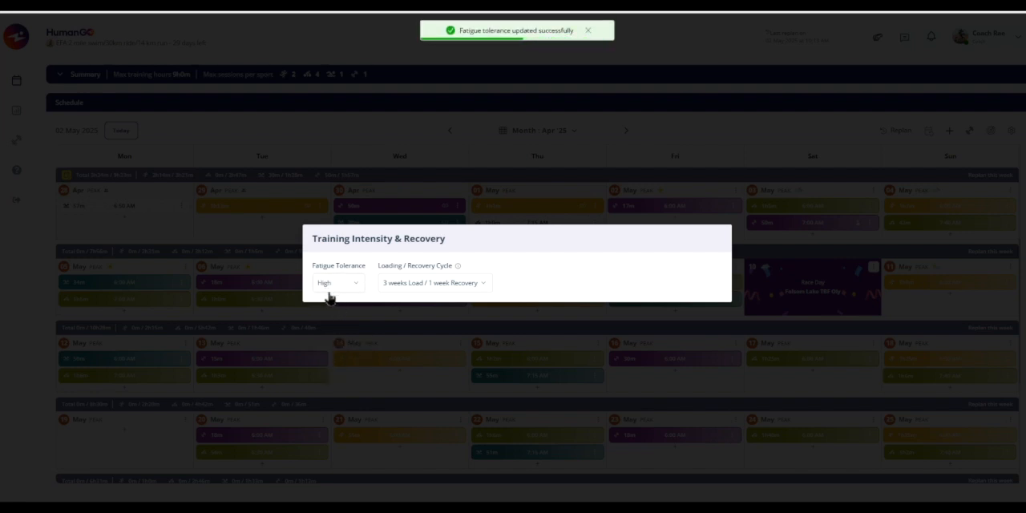
pyautogui.click(434, 290)
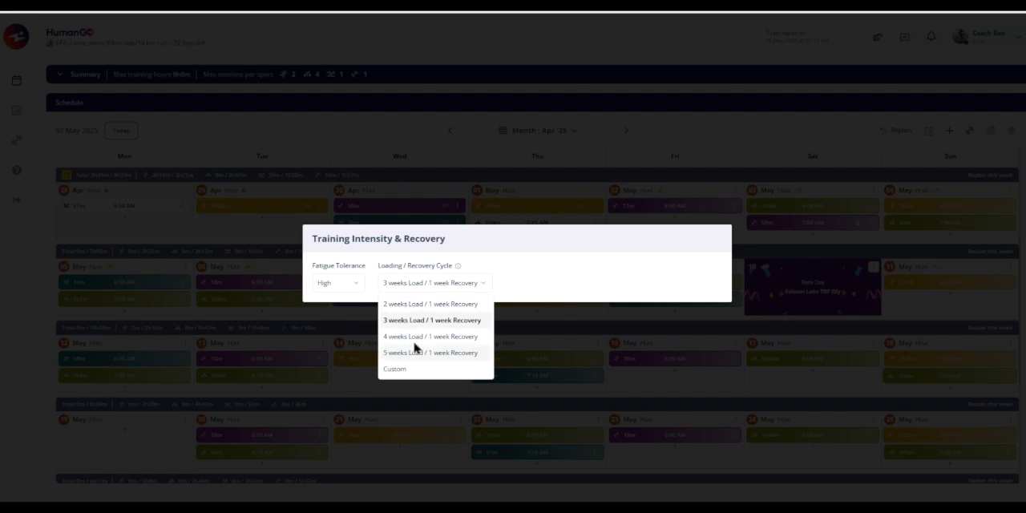
pyautogui.click(395, 370)
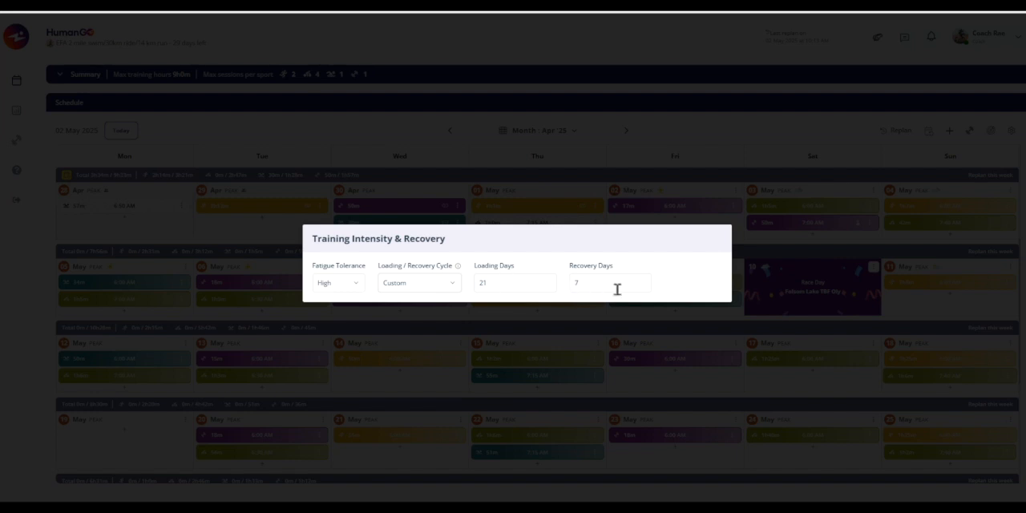
pyautogui.click(763, 138)
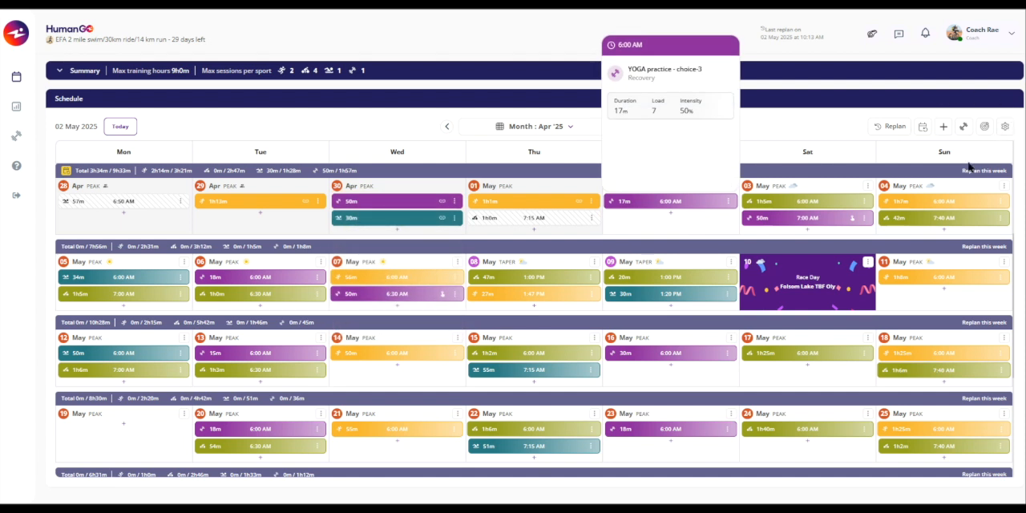
# - Set up a delete range action for all sports from 05/05/2025 to 05/11/2025, and close it without submitting
pyautogui.click(1005, 127)
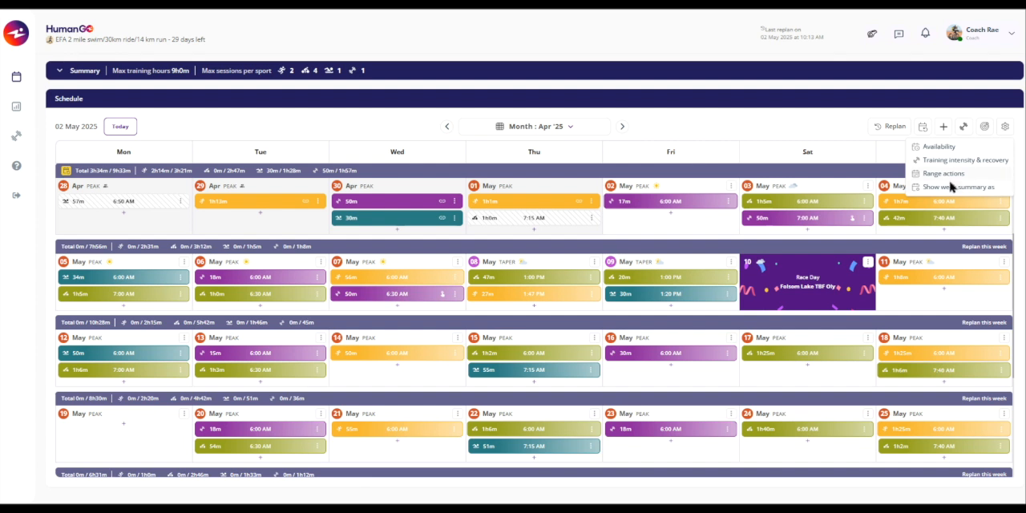
pyautogui.moveTo(948, 178)
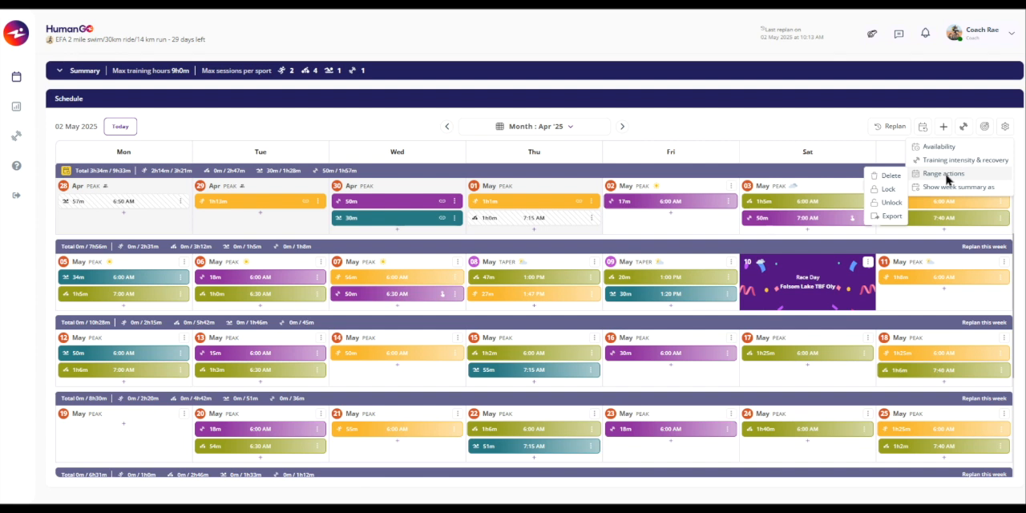
pyautogui.click(890, 176)
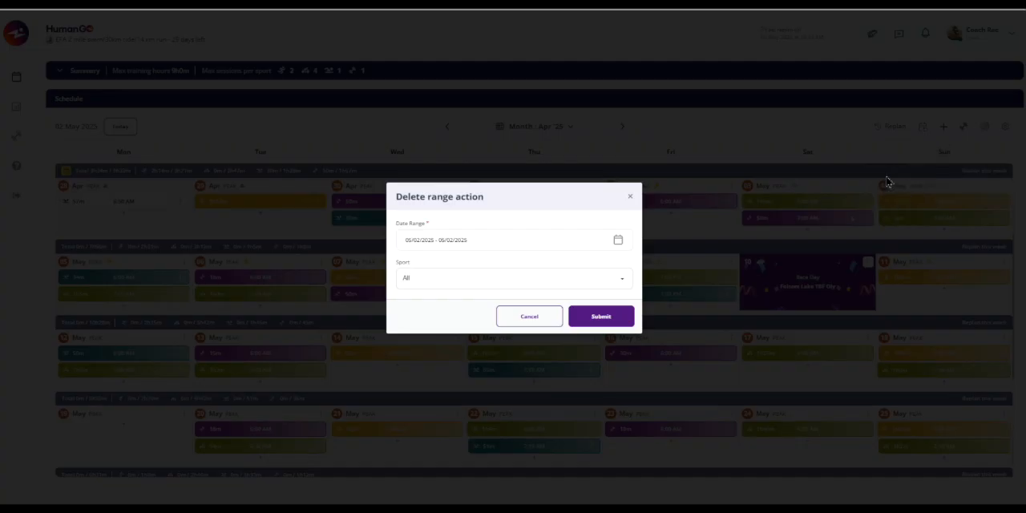
pyautogui.click(446, 240)
pyautogui.click(413, 317)
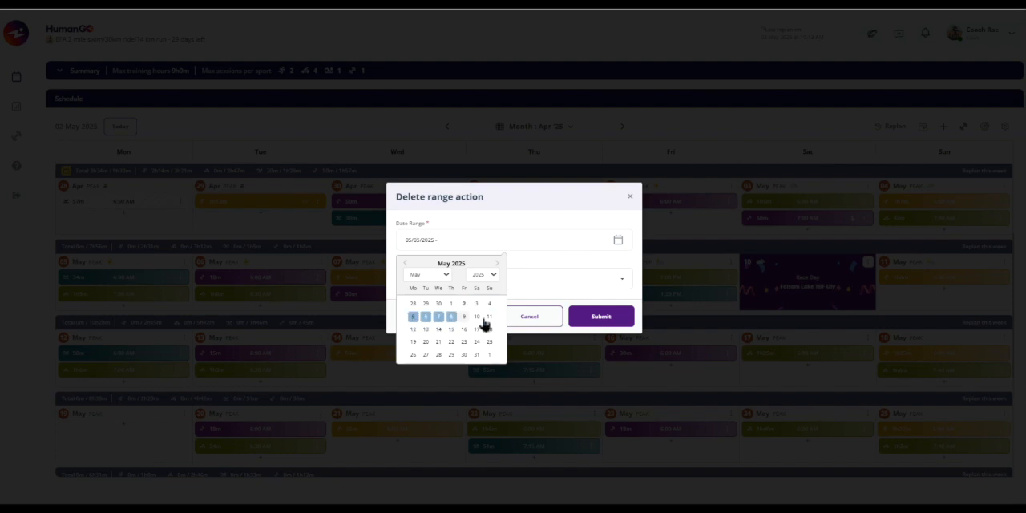
pyautogui.click(489, 317)
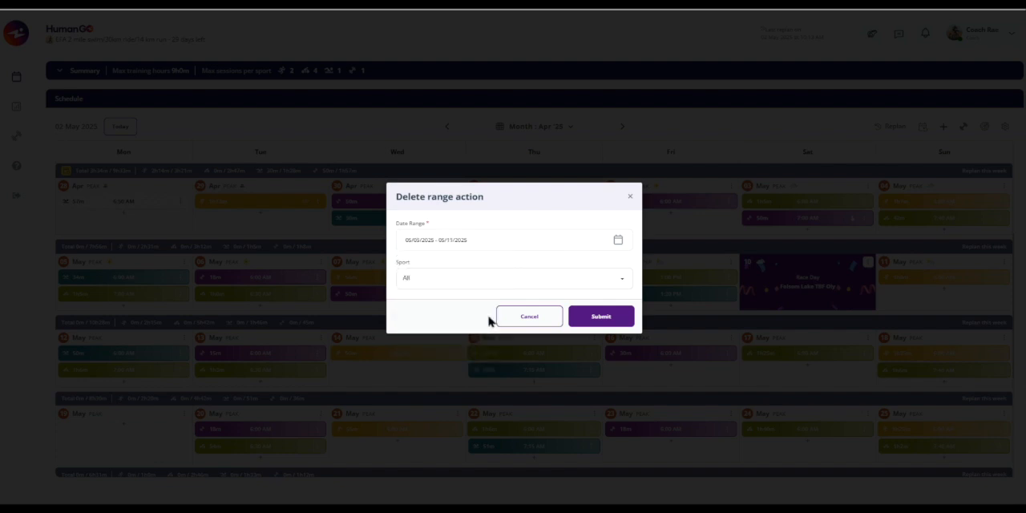
pyautogui.click(431, 280)
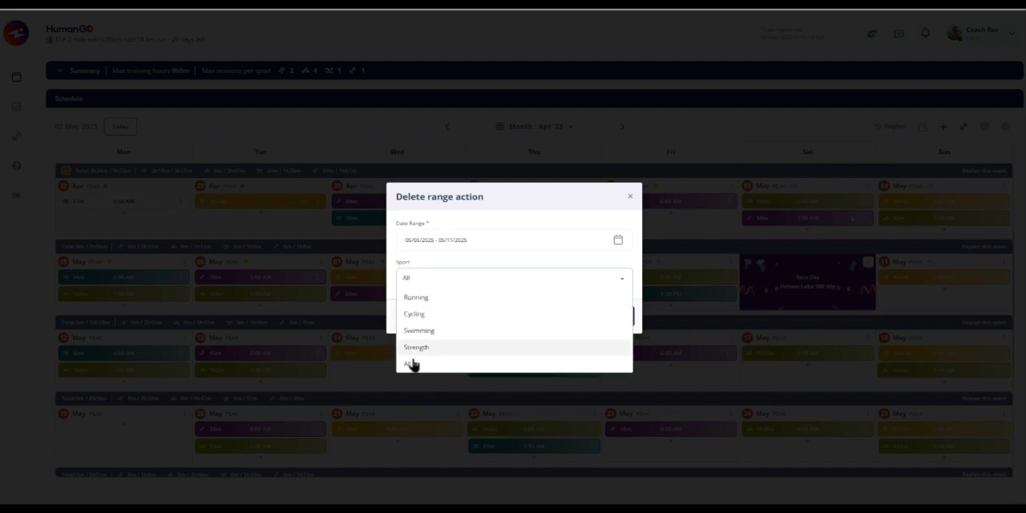
pyautogui.click(414, 281)
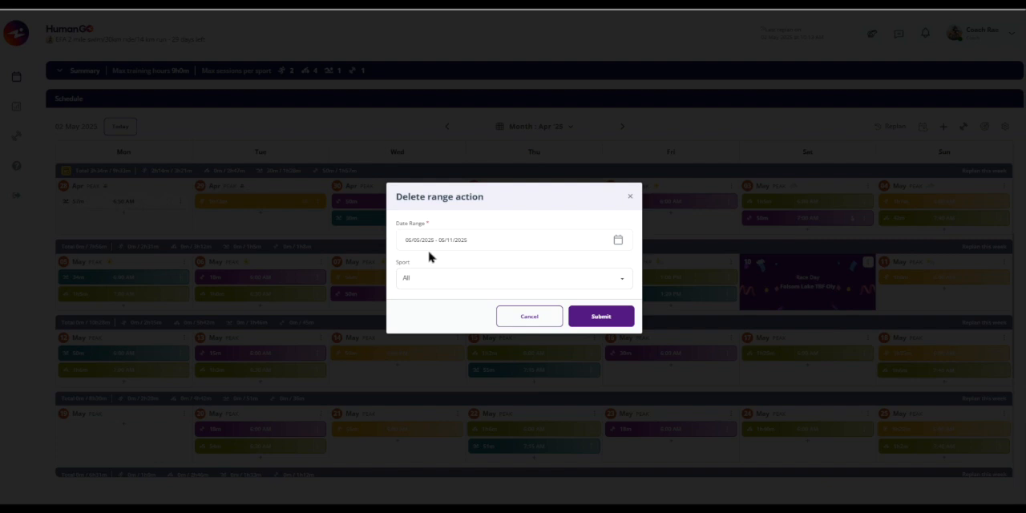
pyautogui.click(631, 198)
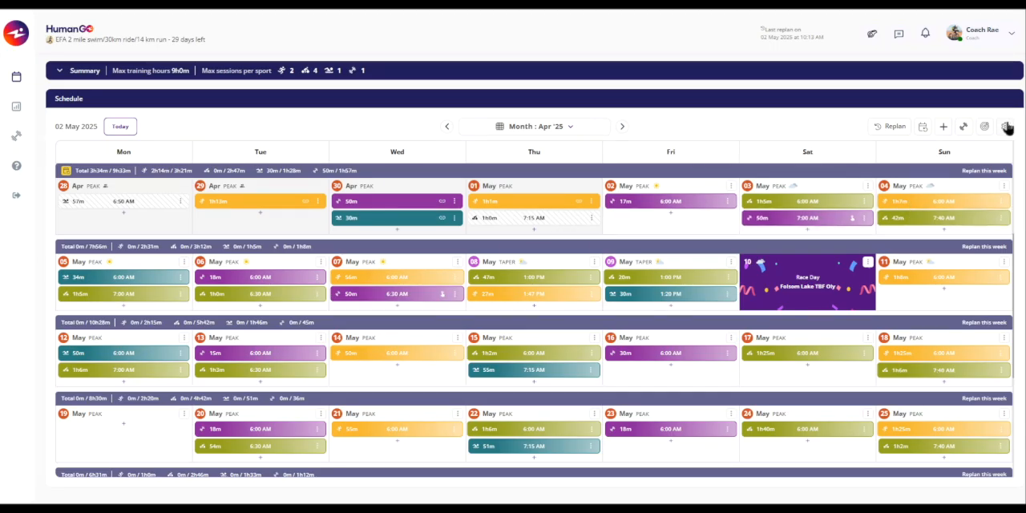
# - Check the available range actions and show the schedule's week summary as Distance
pyautogui.click(1005, 127)
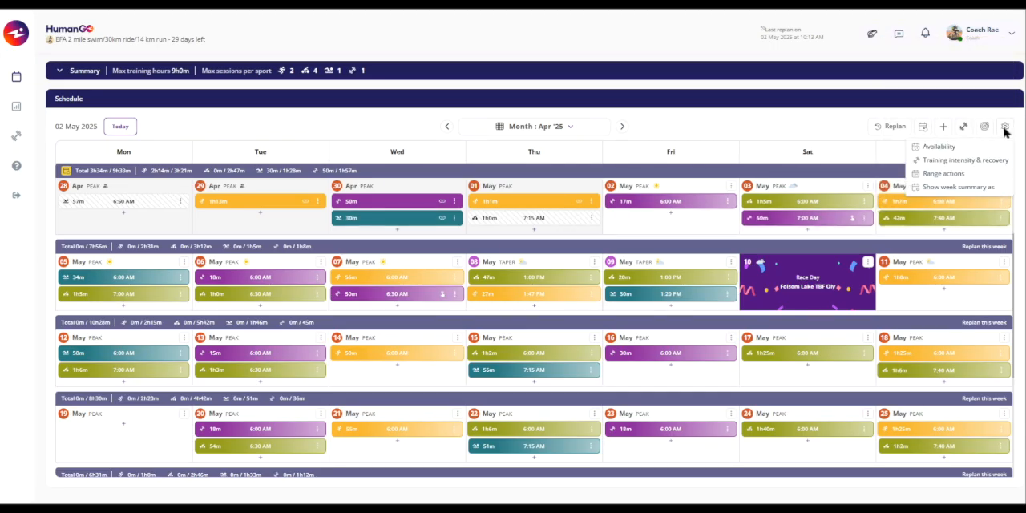
pyautogui.click(954, 176)
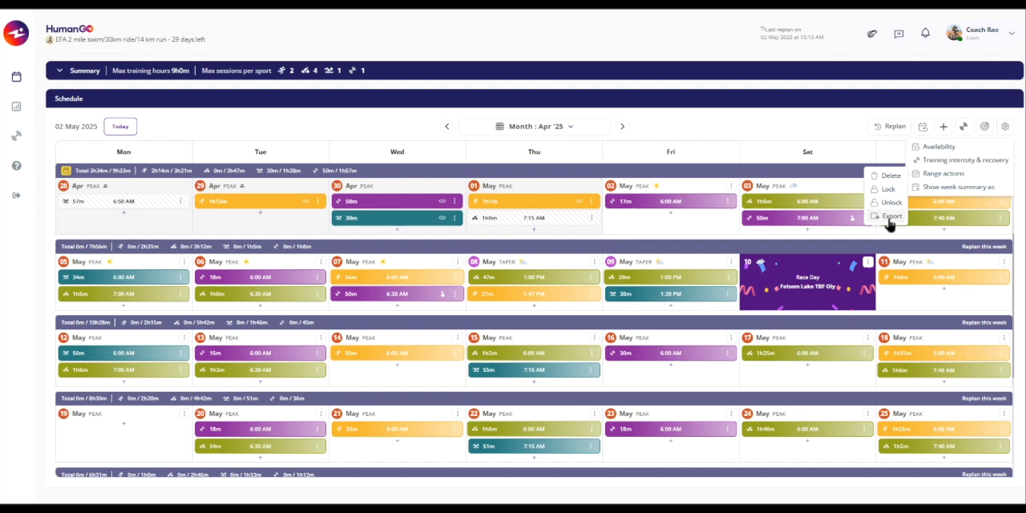
pyautogui.moveTo(934, 192)
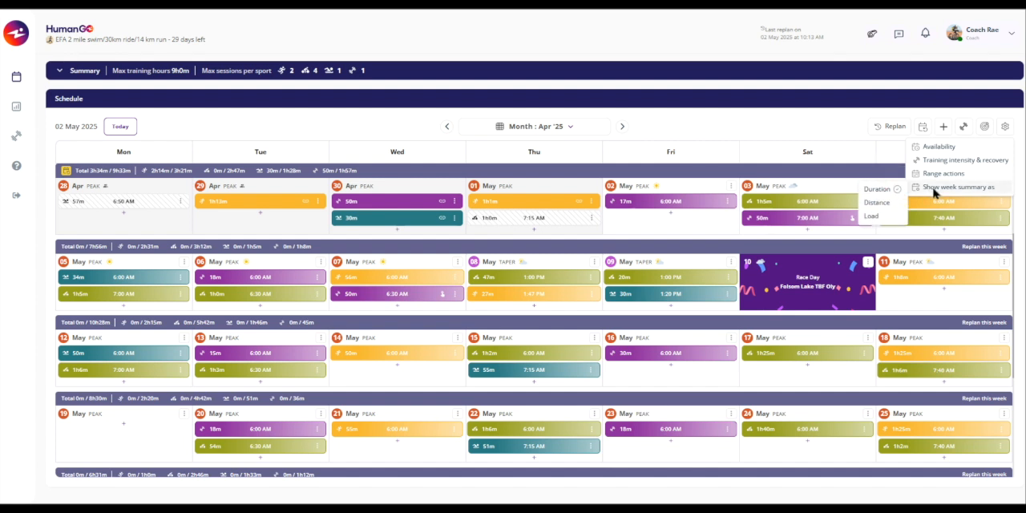
pyautogui.click(877, 204)
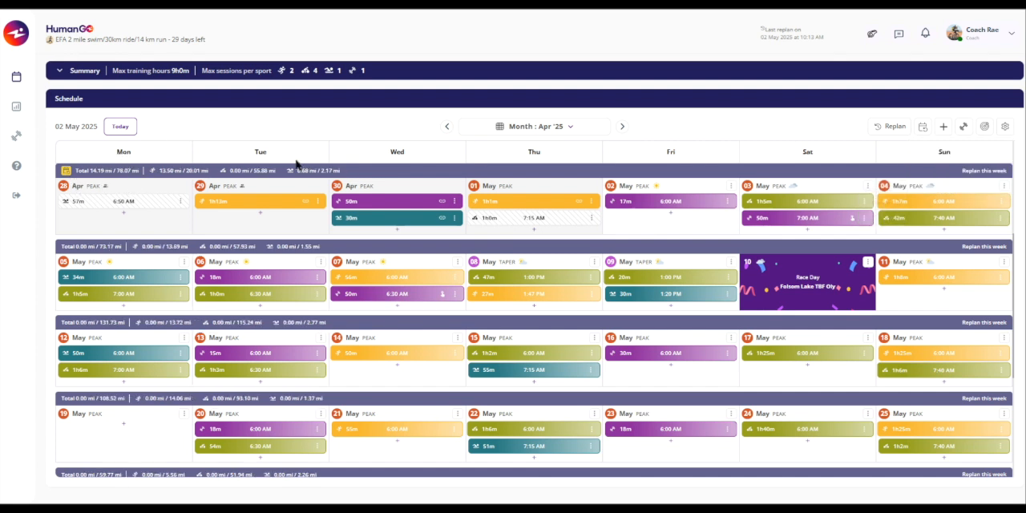
# - Switch the schedule to the week view and show the week summary as training load
pyautogui.click(536, 128)
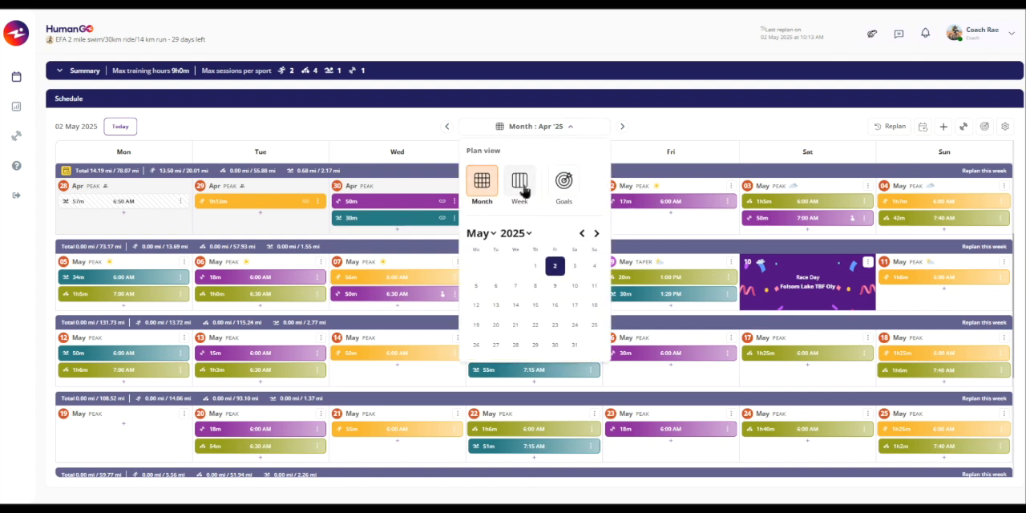
pyautogui.click(521, 180)
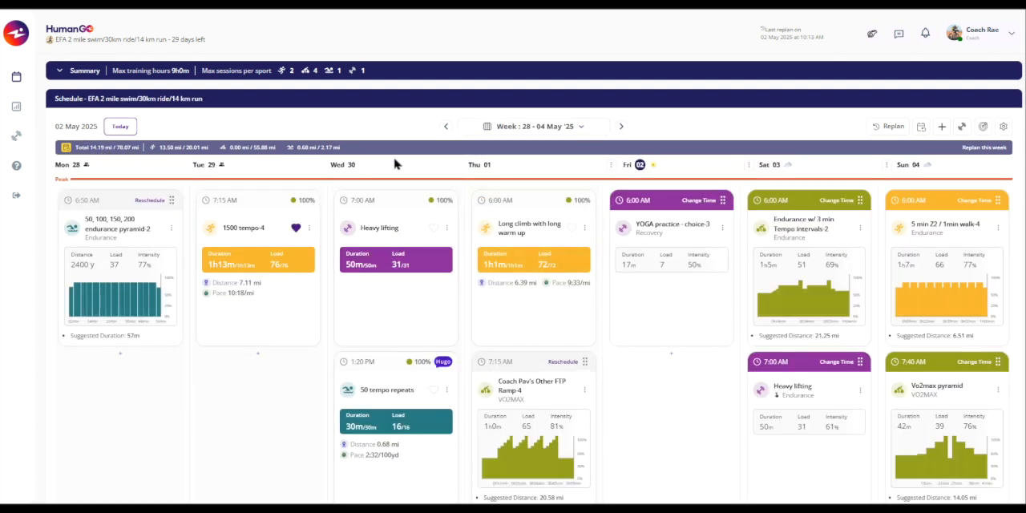
pyautogui.click(1003, 128)
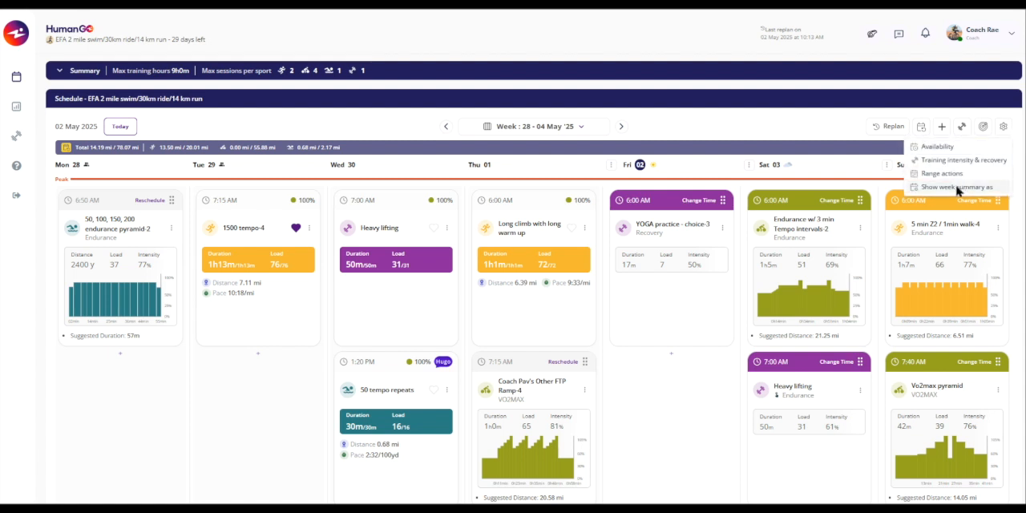
pyautogui.click(869, 217)
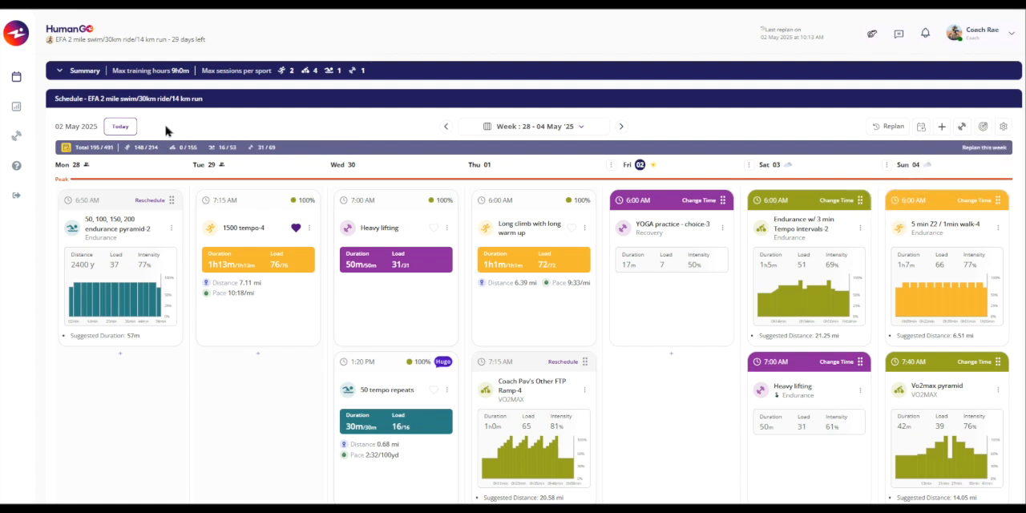
# - Set up a running threshold ramp test performance assessment for Mon 12 May, and close it without submitting
pyautogui.click(943, 129)
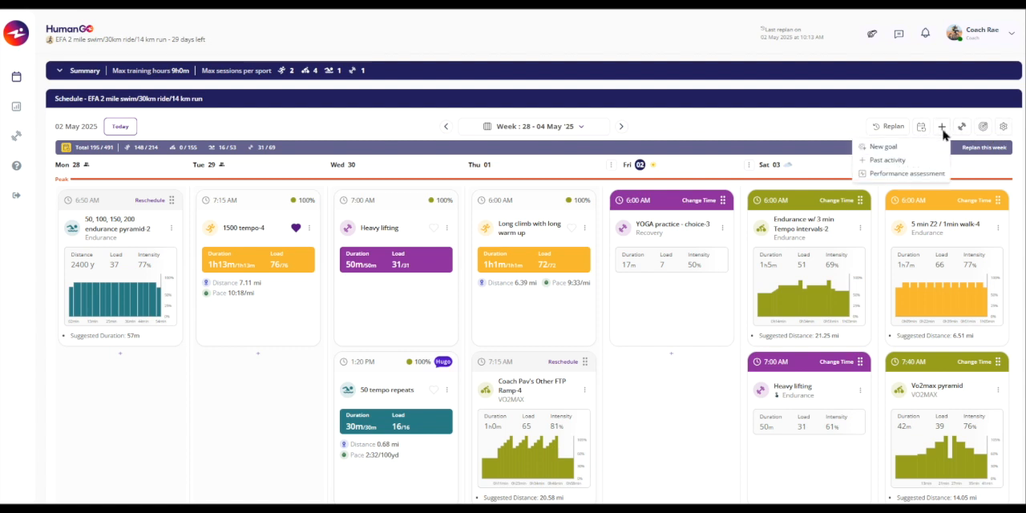
pyautogui.click(891, 178)
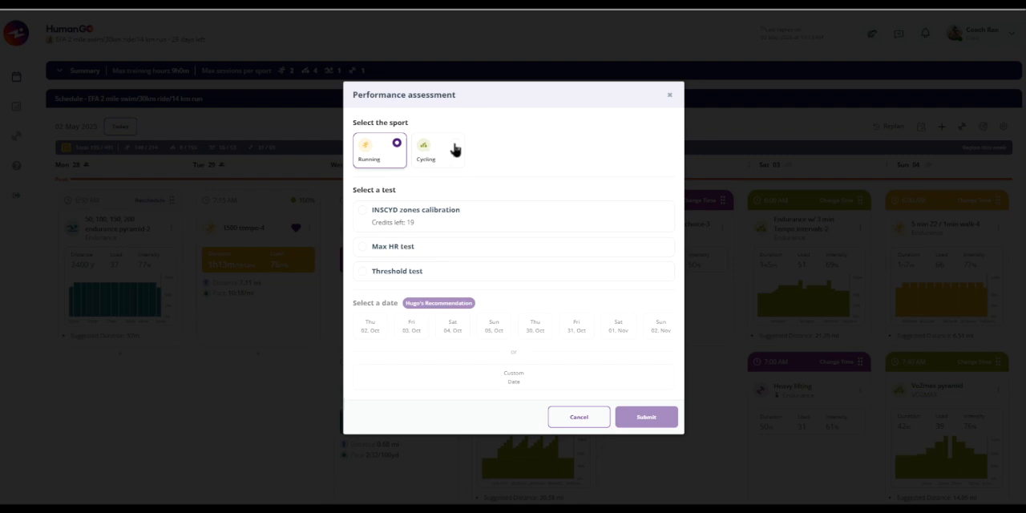
pyautogui.click(360, 277)
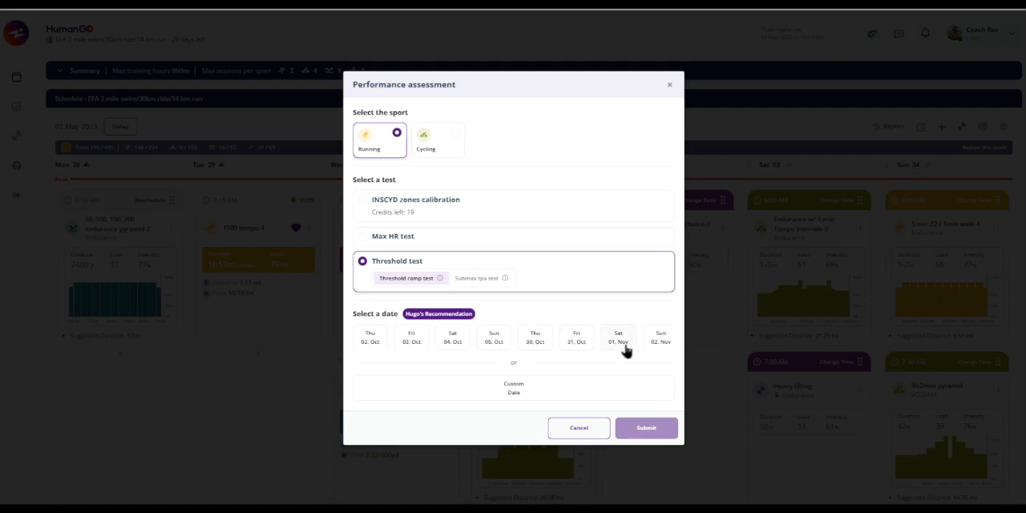
pyautogui.click(520, 392)
pyautogui.click(478, 465)
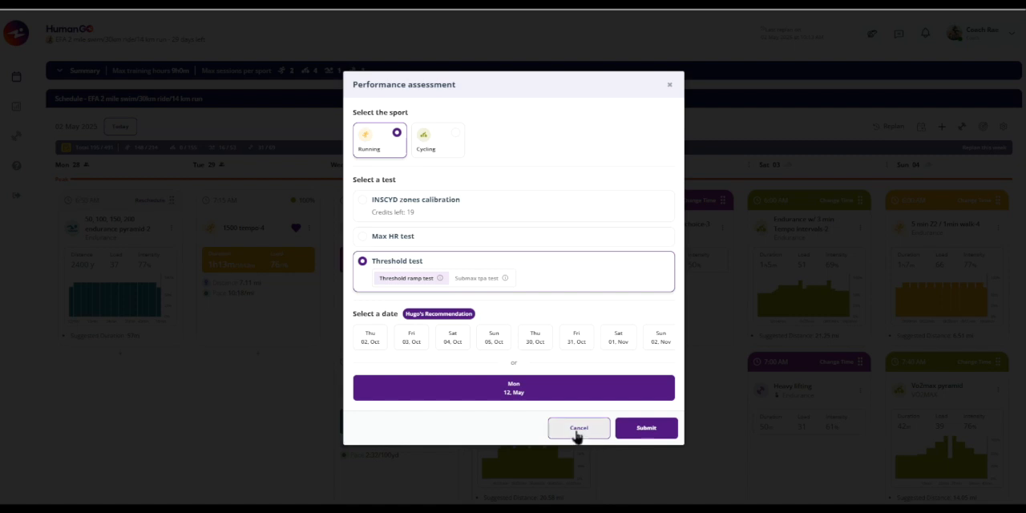
pyautogui.click(670, 86)
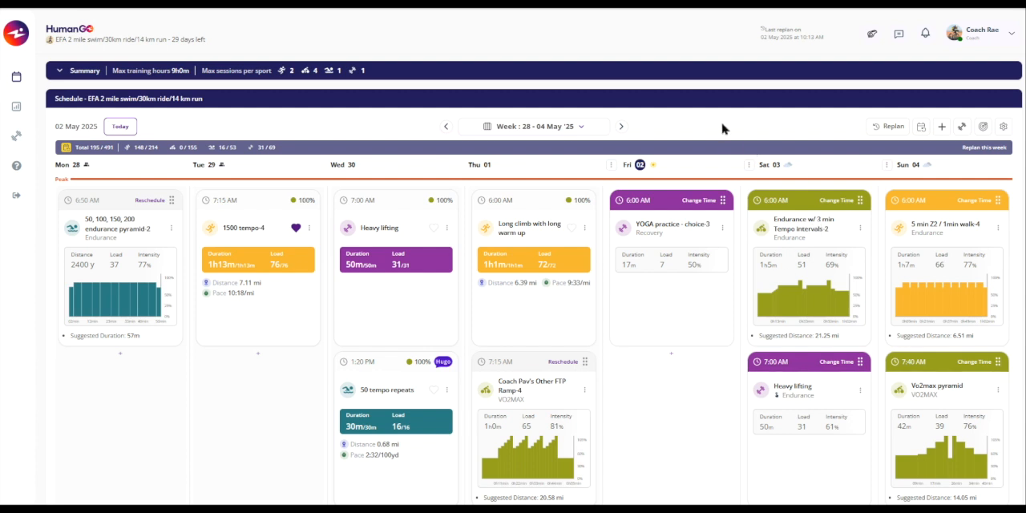
# - Replan the workouts with a custom date range from 19 May 2025 to 25 May 2025
pyautogui.click(888, 129)
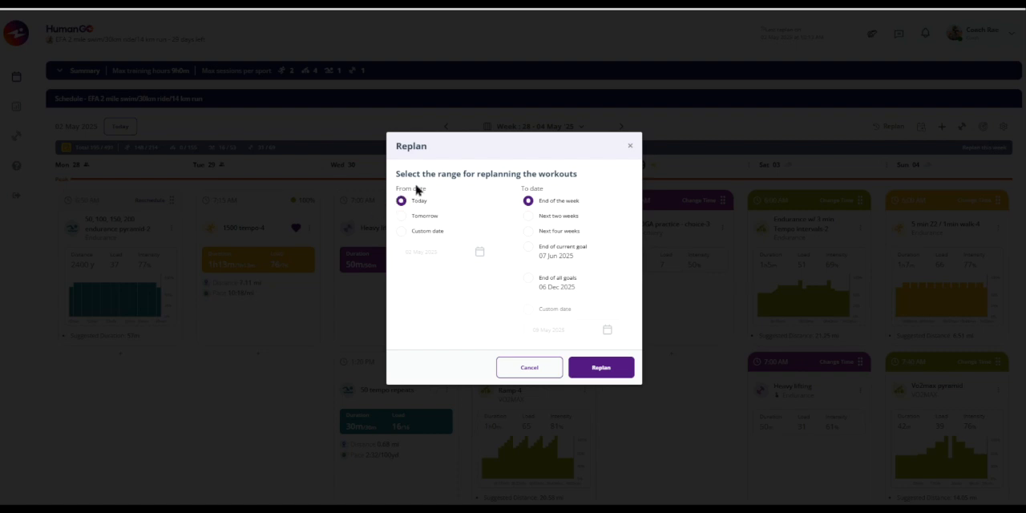
pyautogui.click(401, 231)
pyautogui.click(418, 252)
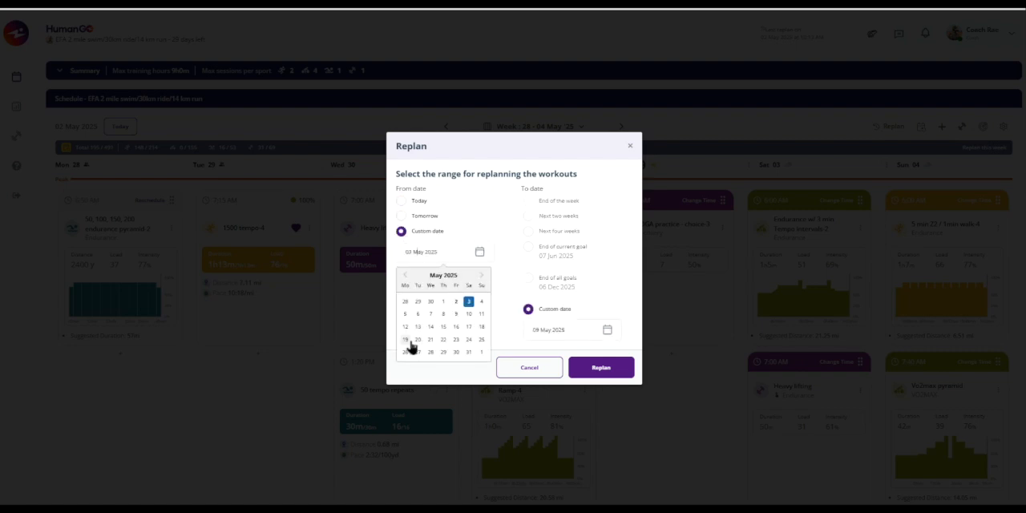
pyautogui.click(405, 340)
pyautogui.click(536, 333)
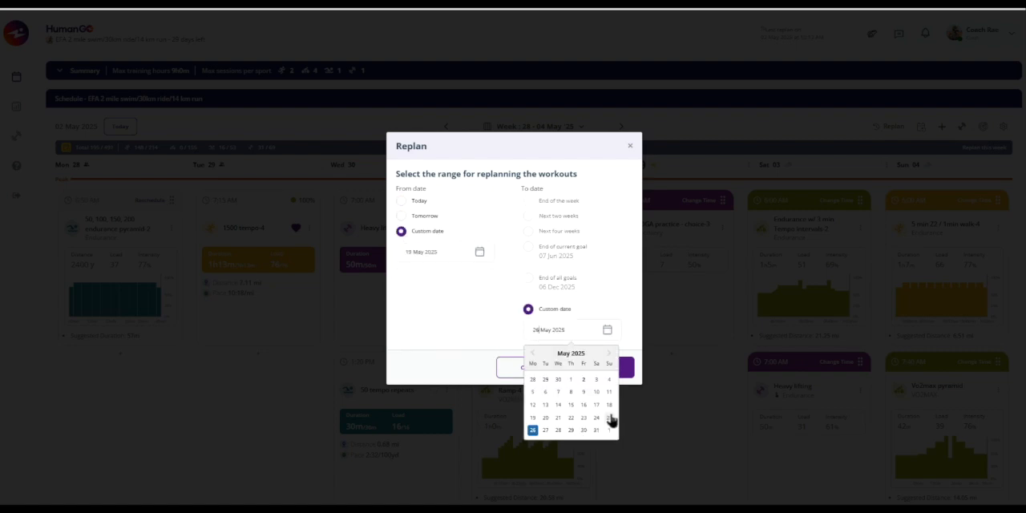
pyautogui.click(610, 419)
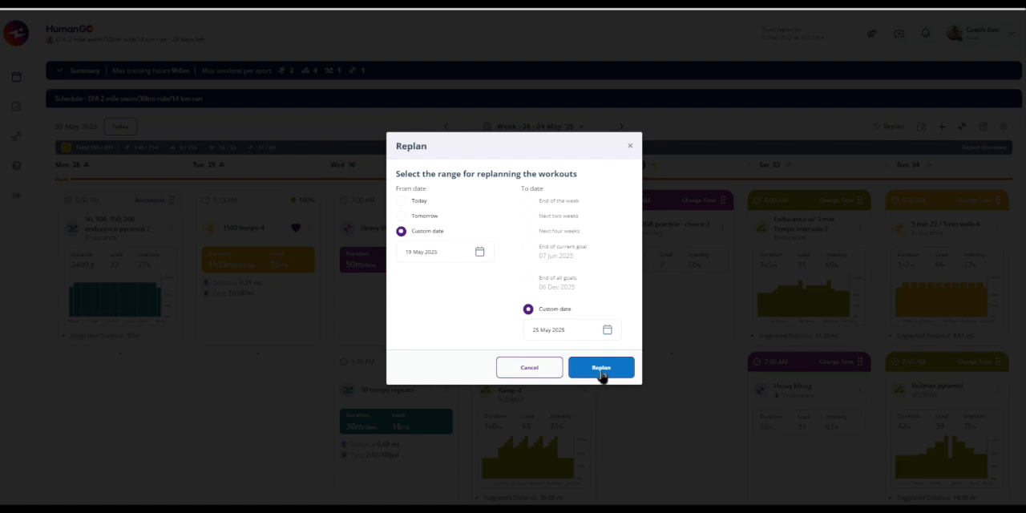
pyautogui.click(602, 373)
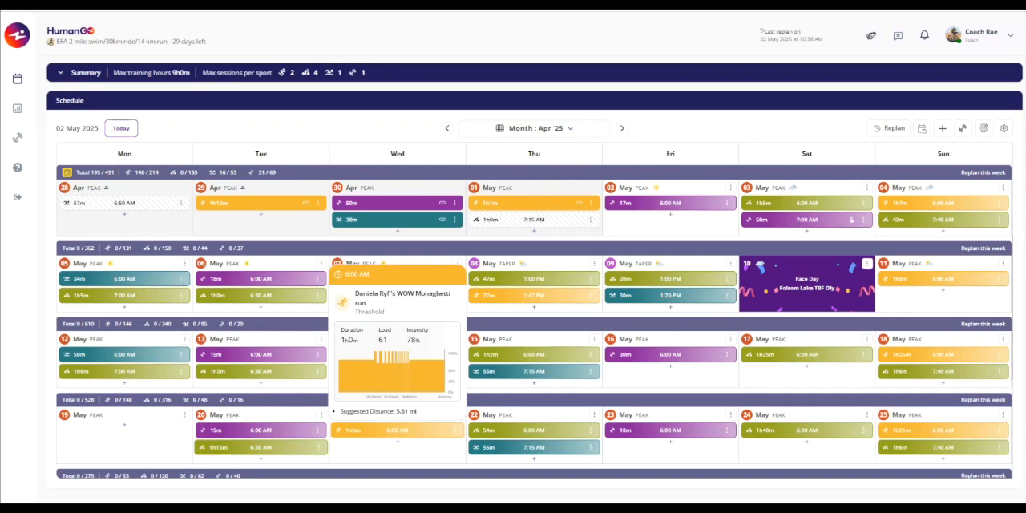
pyautogui.moveTo(261, 448)
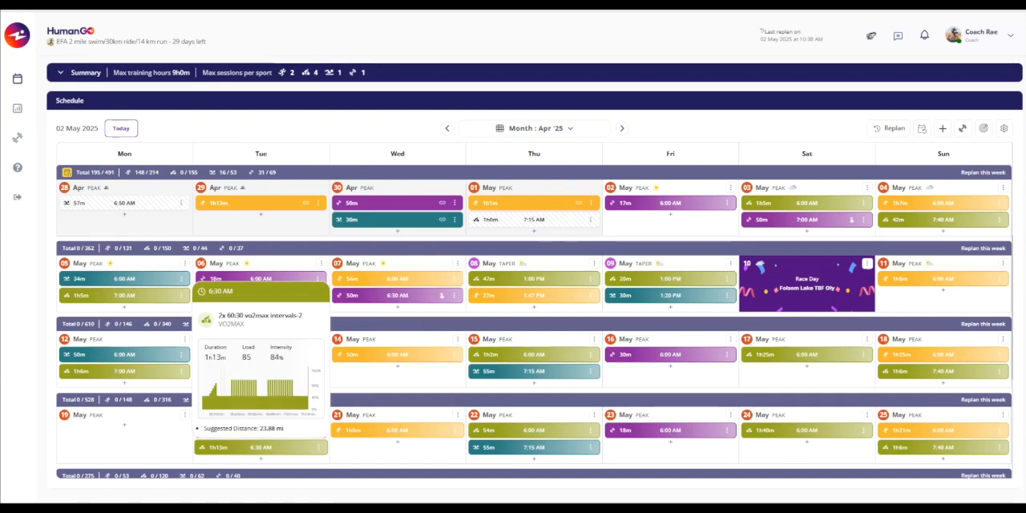
# - Show the workout library beside the schedule and switch the plan to the week view at a smaller page zoom
pyautogui.click(962, 130)
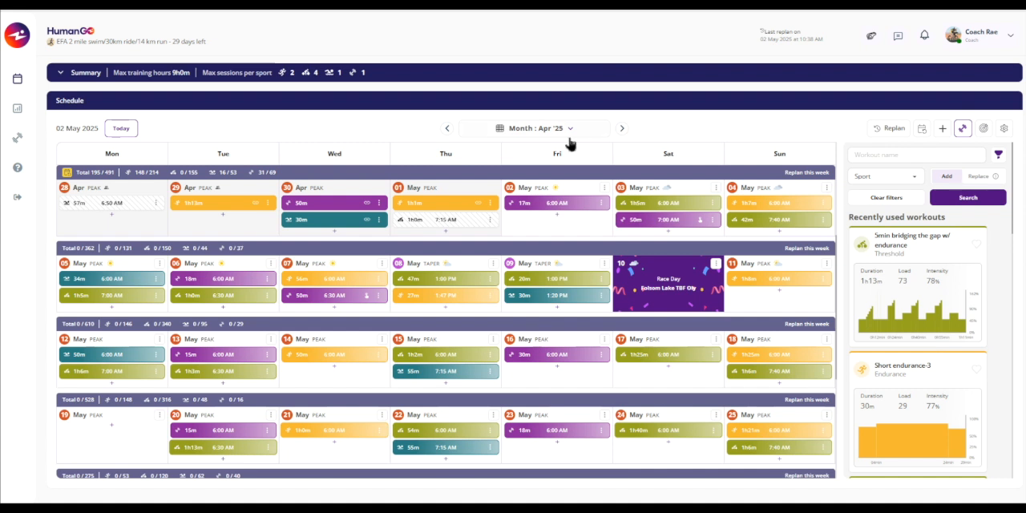
pyautogui.click(528, 131)
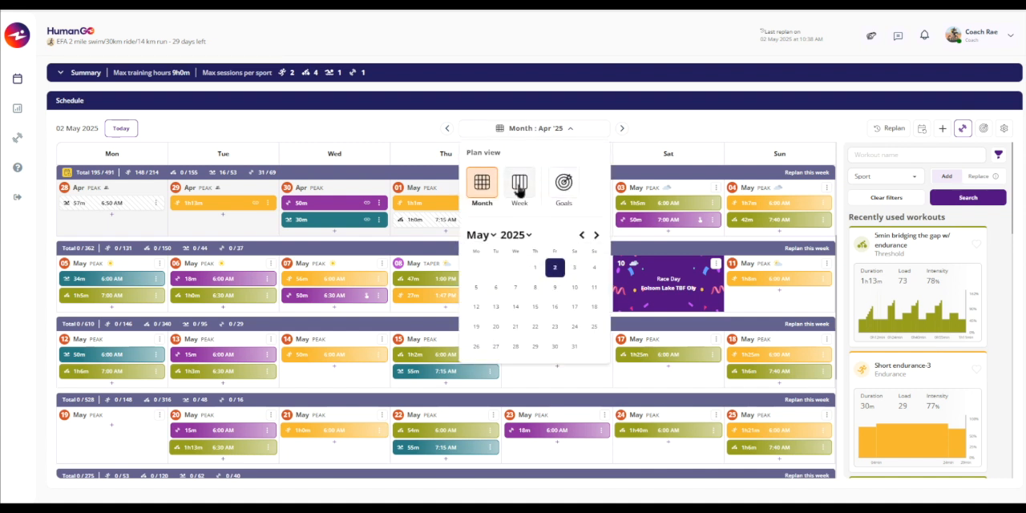
pyautogui.click(519, 189)
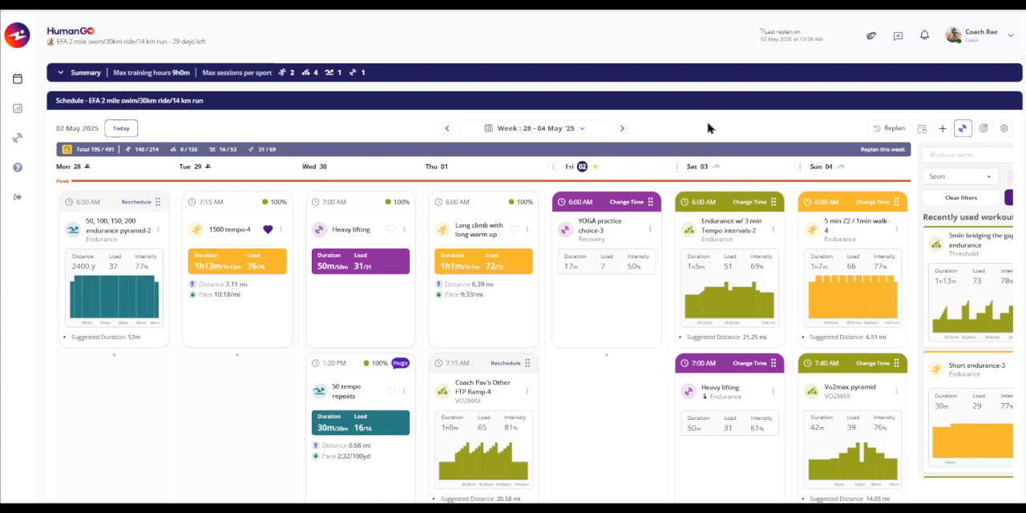
pyautogui.hotkey('ctrl', '-')
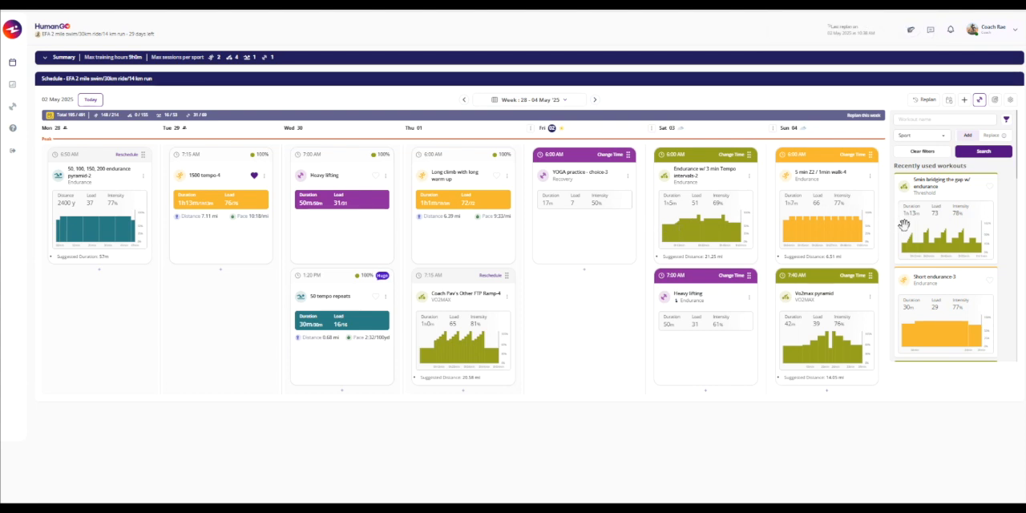
# - Search the library in Add mode for running workouts matching "end" and bring up the 20min endurance + 4min tempo surges-5 variation
pyautogui.click(968, 136)
pyautogui.click(945, 119)
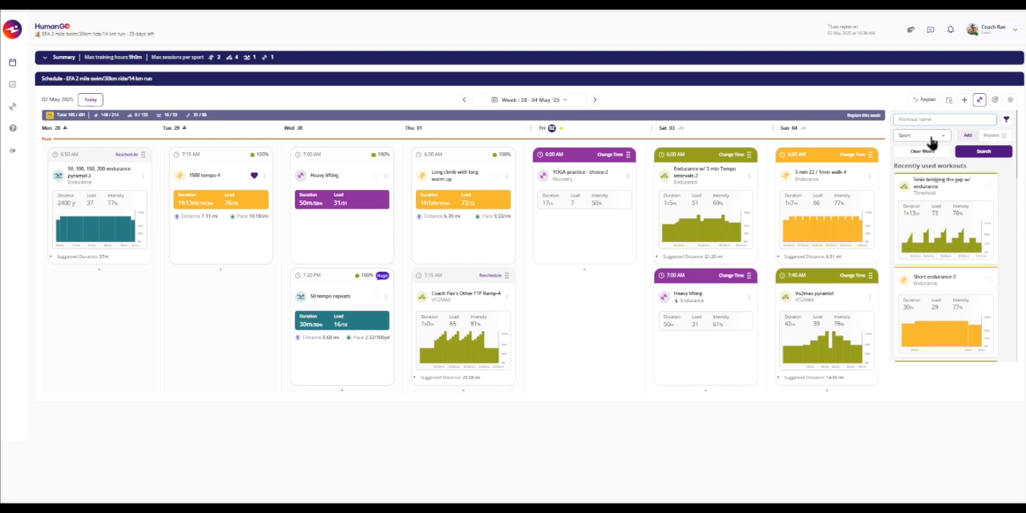
pyautogui.click(931, 137)
pyautogui.click(911, 164)
pyautogui.click(918, 120)
pyautogui.write('end')
pyautogui.press('Return')
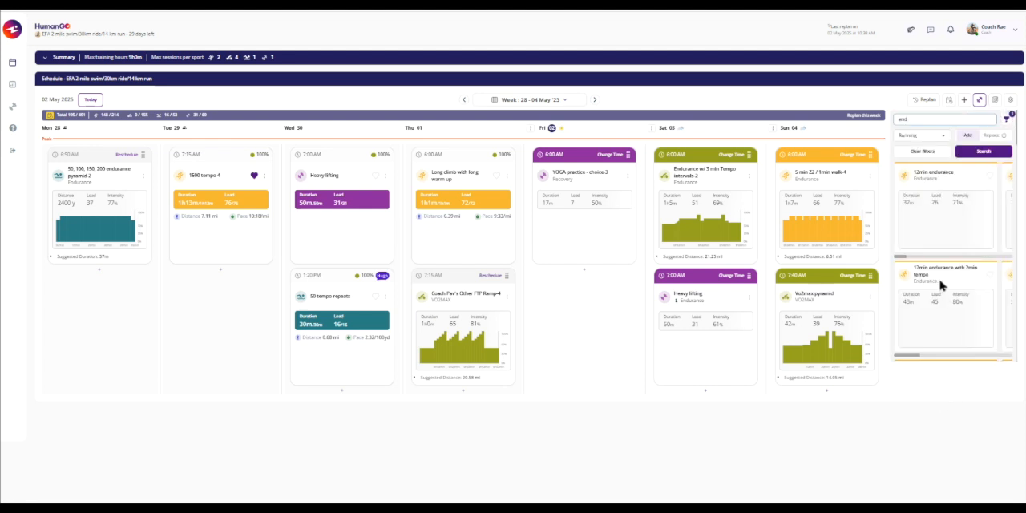
pyautogui.scroll(-1, 946, 295)
pyautogui.scroll(-2, 946, 295)
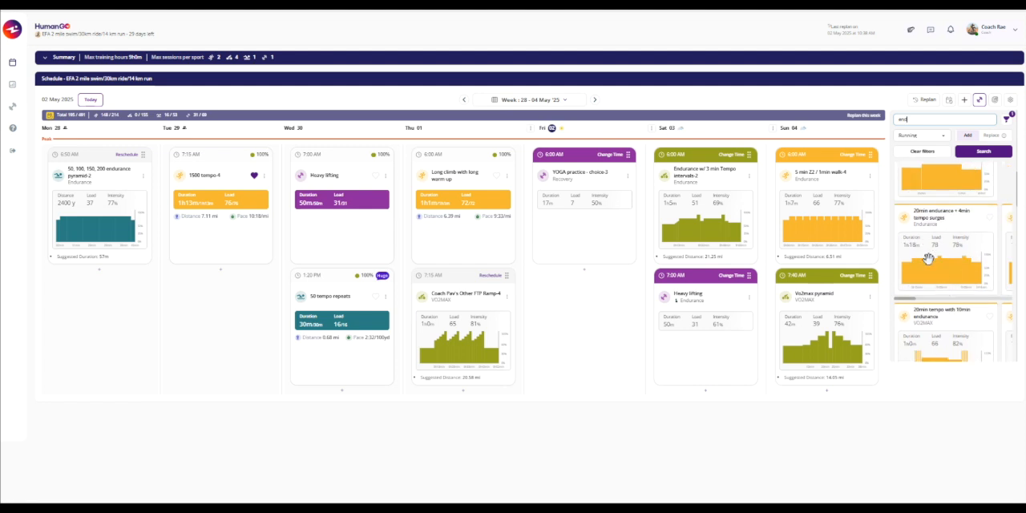
pyautogui.moveTo(909, 305); pyautogui.dragTo(979, 307)
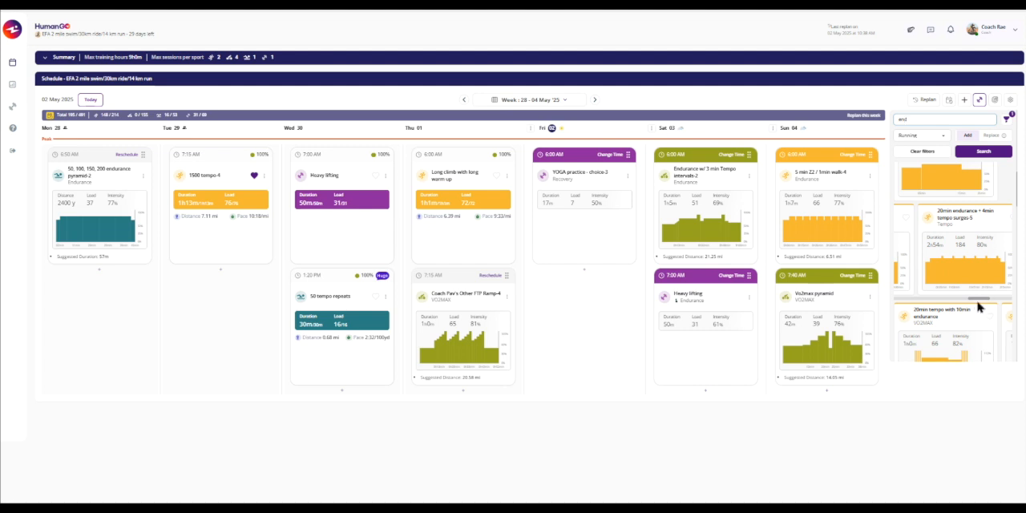
# - Review the additional workout filters for distance, duration, elevation and terrain without choosing any values
pyautogui.click(1007, 120)
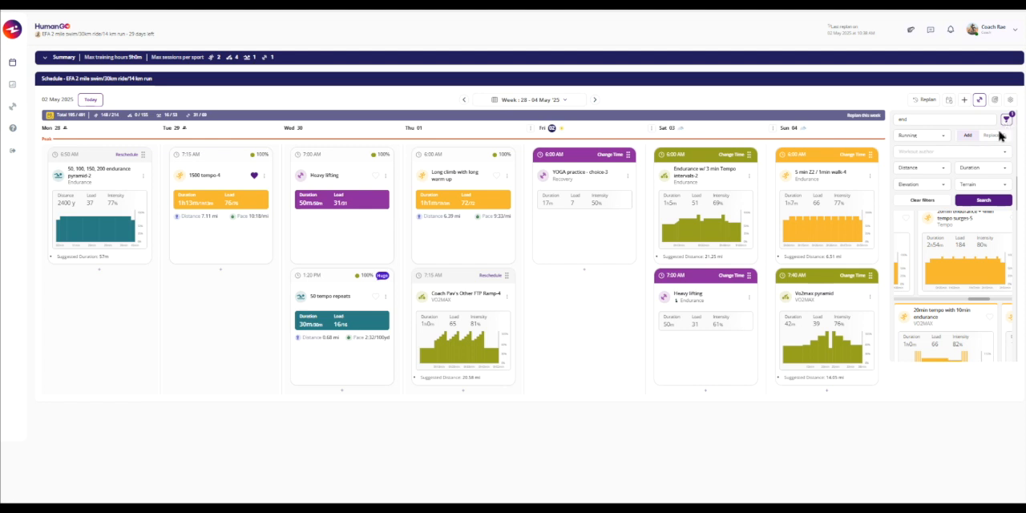
pyautogui.click(944, 173)
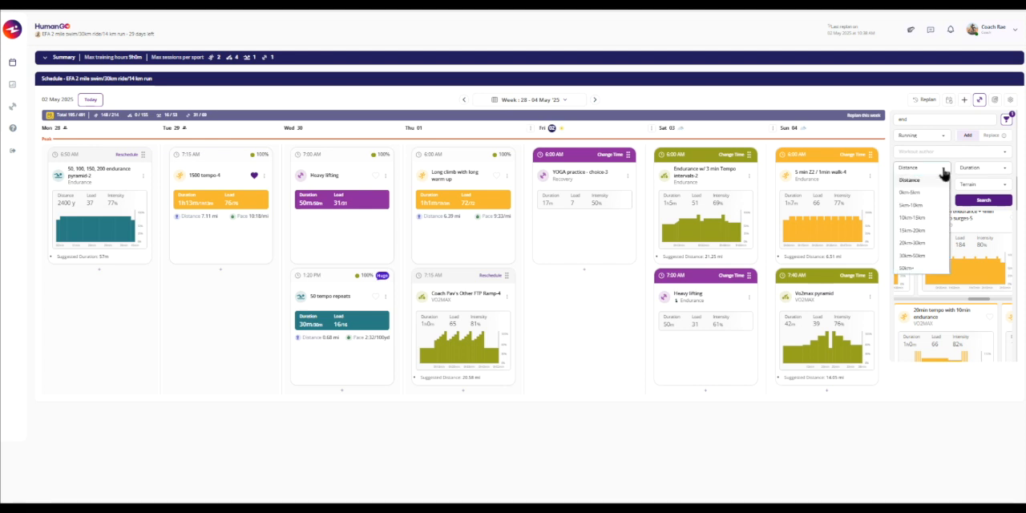
pyautogui.click(944, 174)
pyautogui.click(970, 174)
pyautogui.click(970, 174)
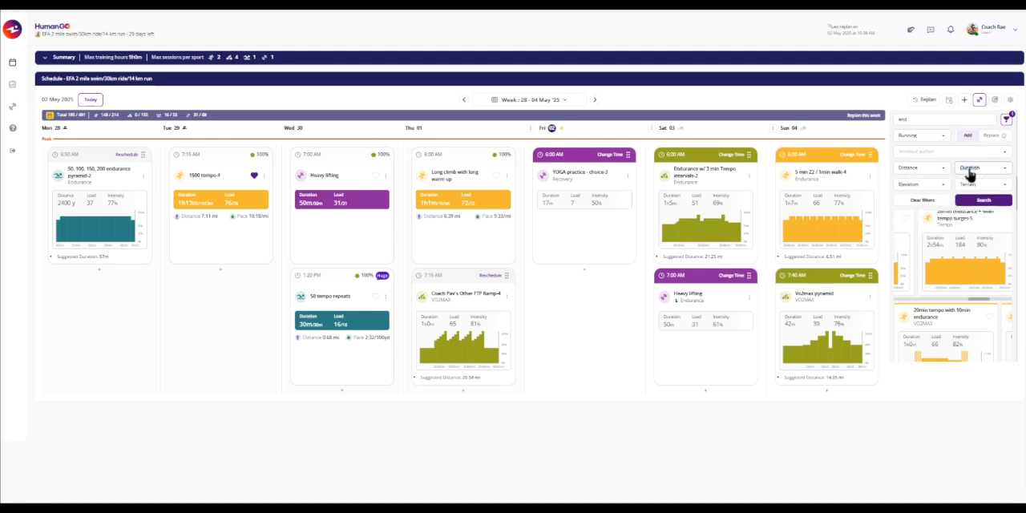
pyautogui.click(943, 186)
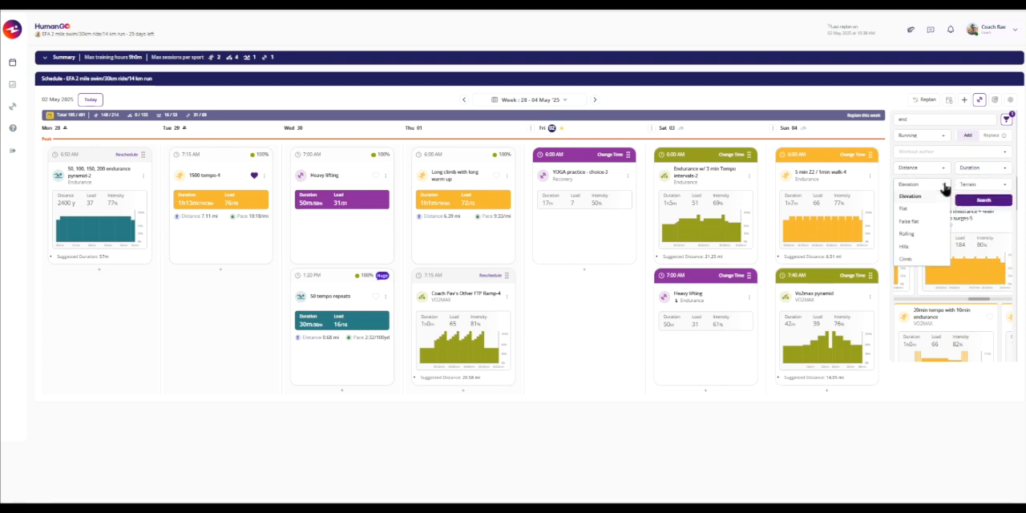
pyautogui.click(946, 186)
pyautogui.click(968, 185)
pyautogui.click(971, 190)
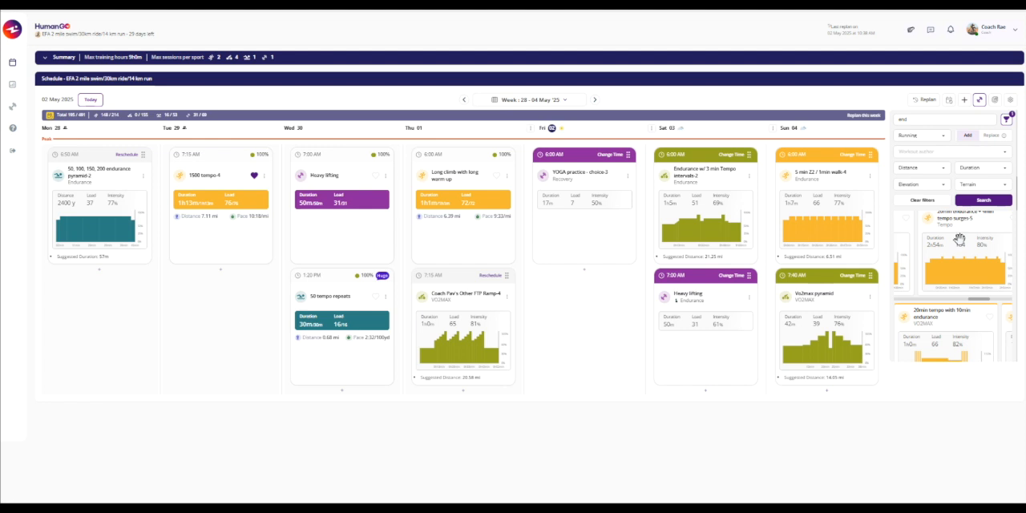
# - Add the 20min endurance + 4min tempo surges-5 run to Fri 02 May and close the workout library
pyautogui.moveTo(960, 239); pyautogui.dragTo(583, 316)
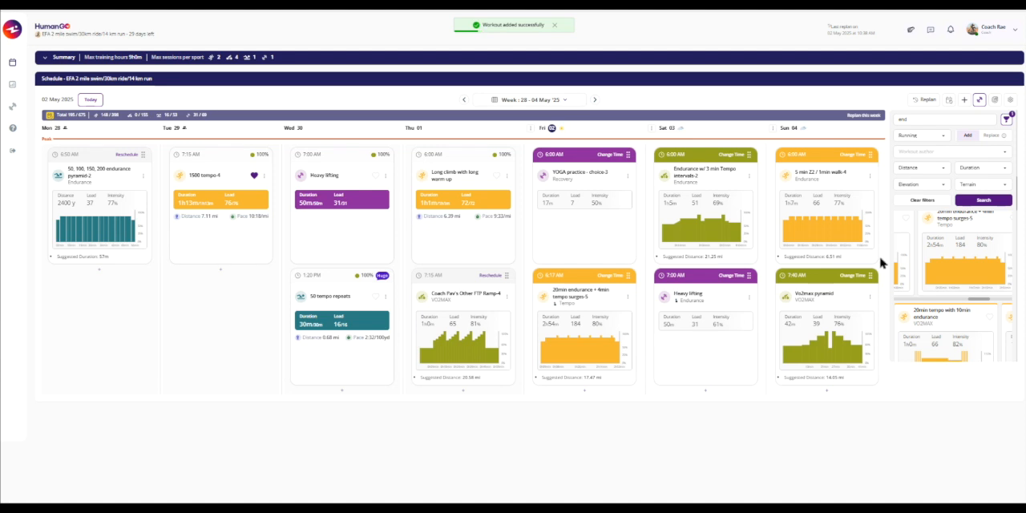
pyautogui.click(979, 101)
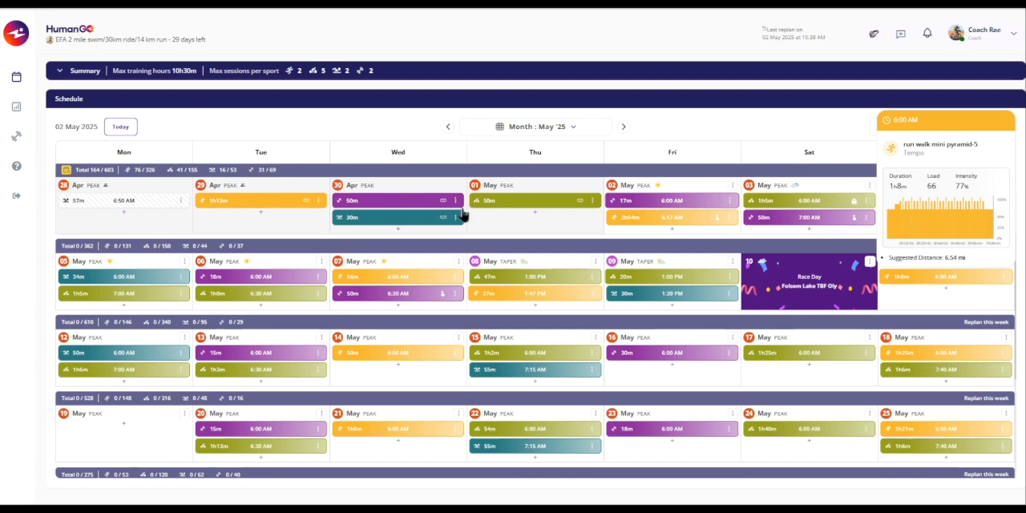
# - Review the edit form and available actions of the completed cycling activity on 01 May without changing anything
pyautogui.click(593, 202)
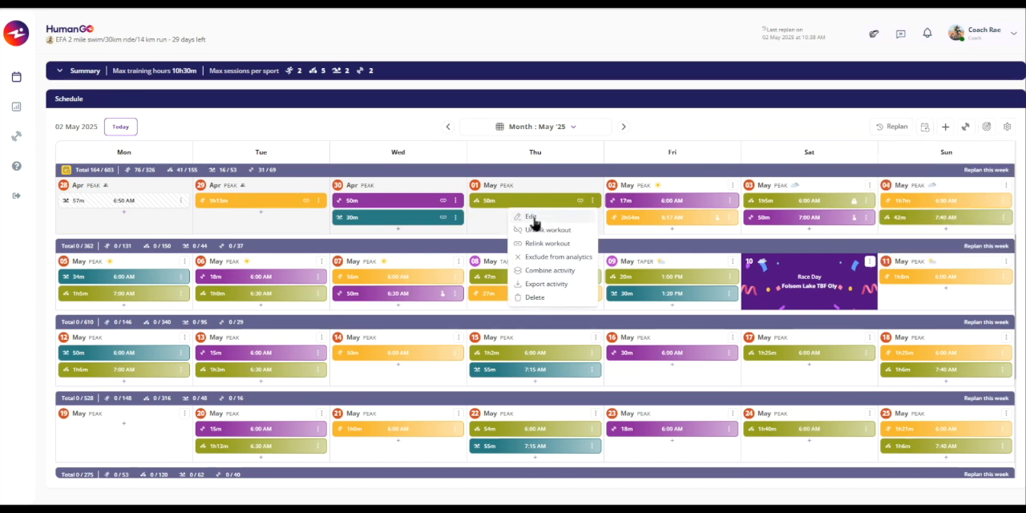
pyautogui.click(531, 219)
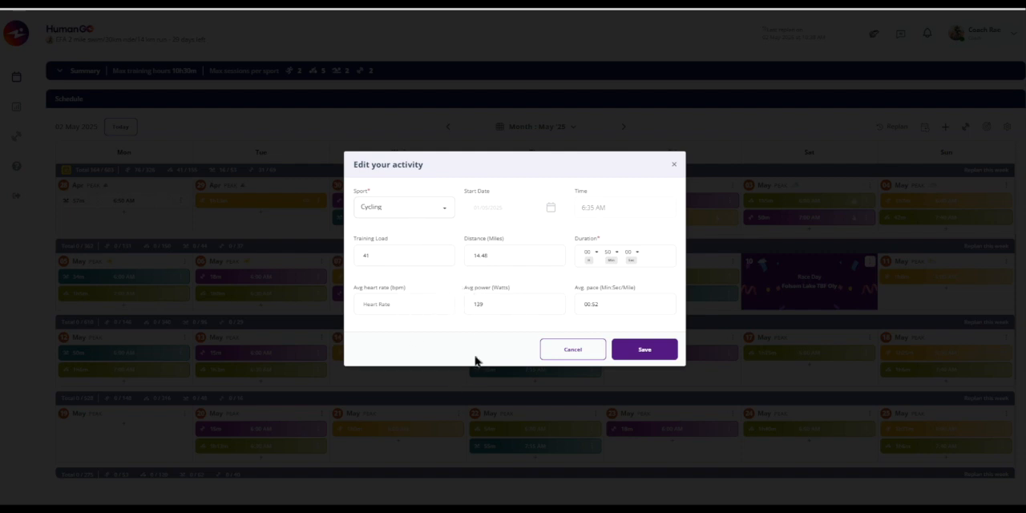
pyautogui.click(675, 168)
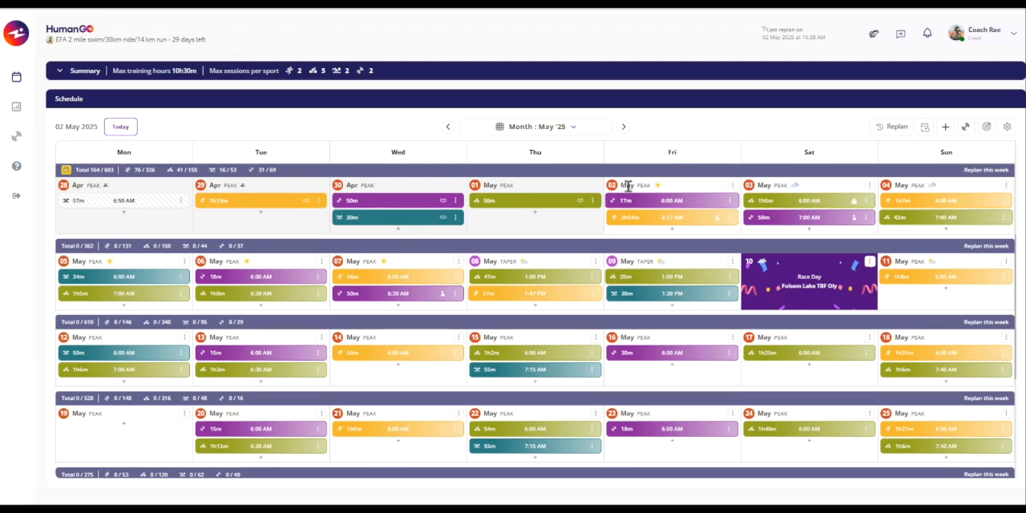
pyautogui.click(592, 201)
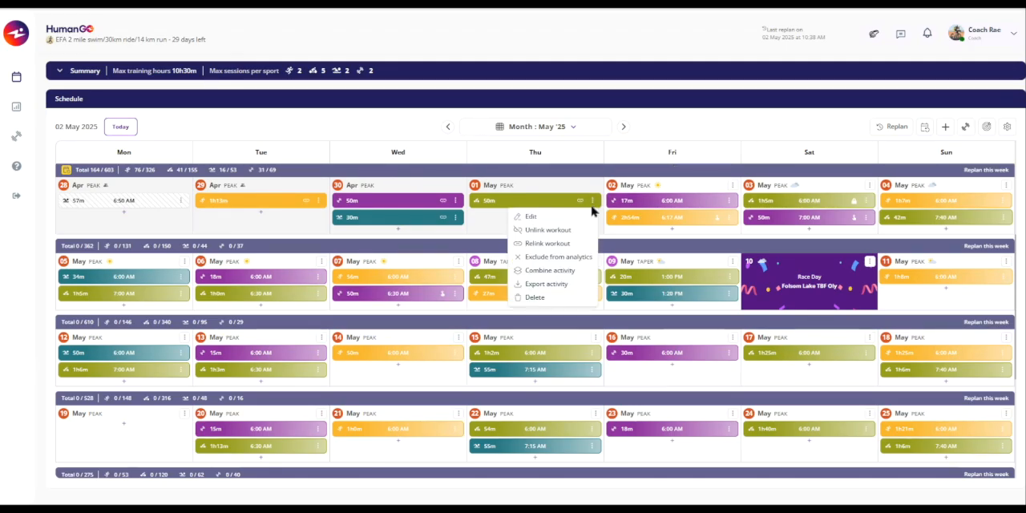
pyautogui.click(947, 128)
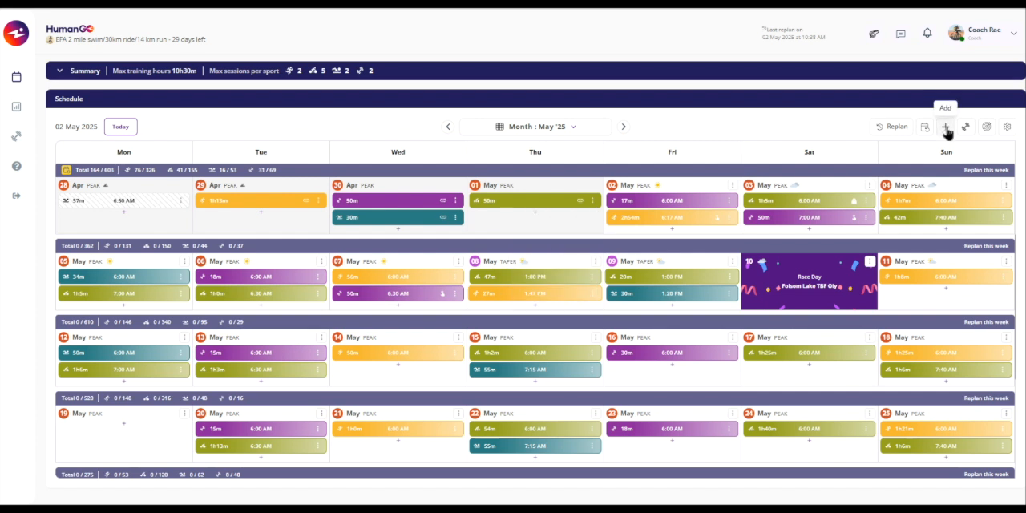
# - Review the form for adding a past activity by file upload or manual entry, and close it without entering anything
pyautogui.click(947, 130)
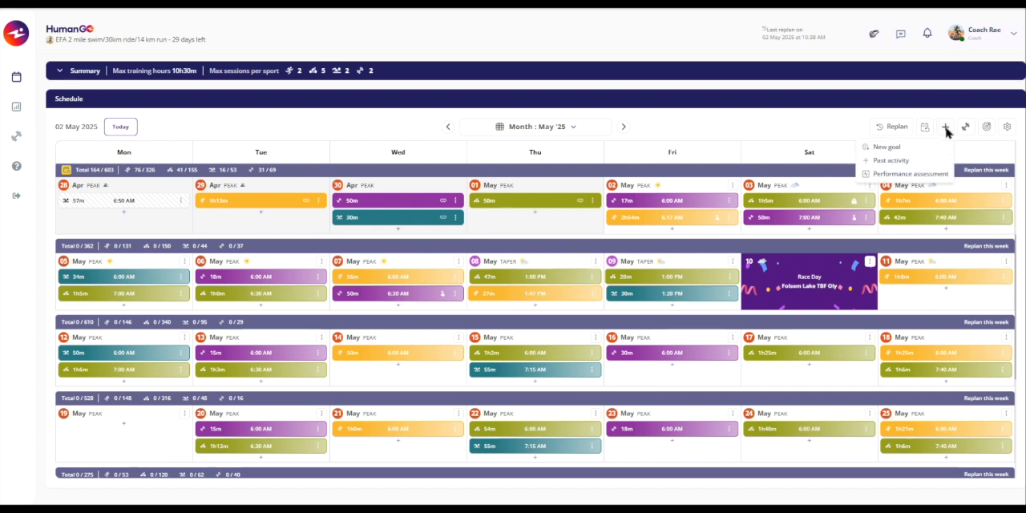
pyautogui.click(888, 161)
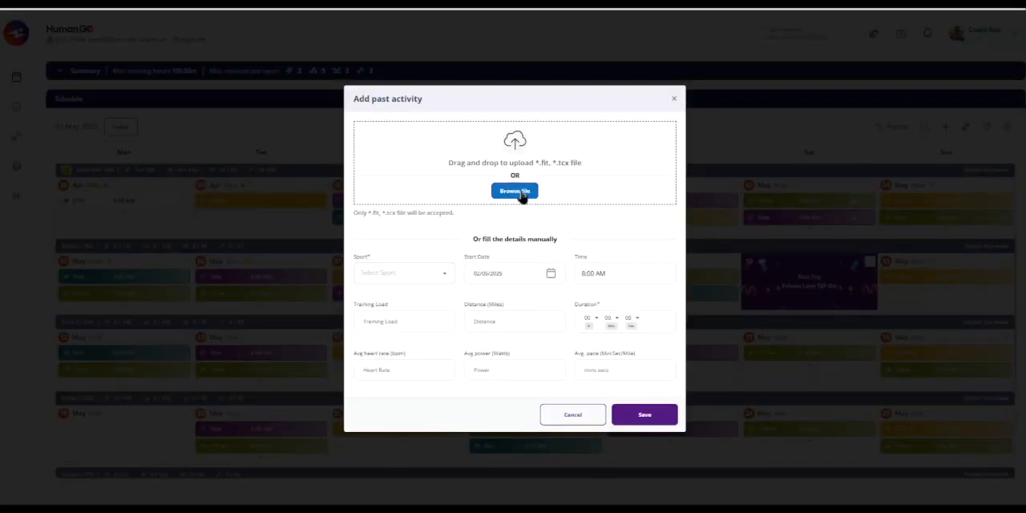
pyautogui.click(675, 99)
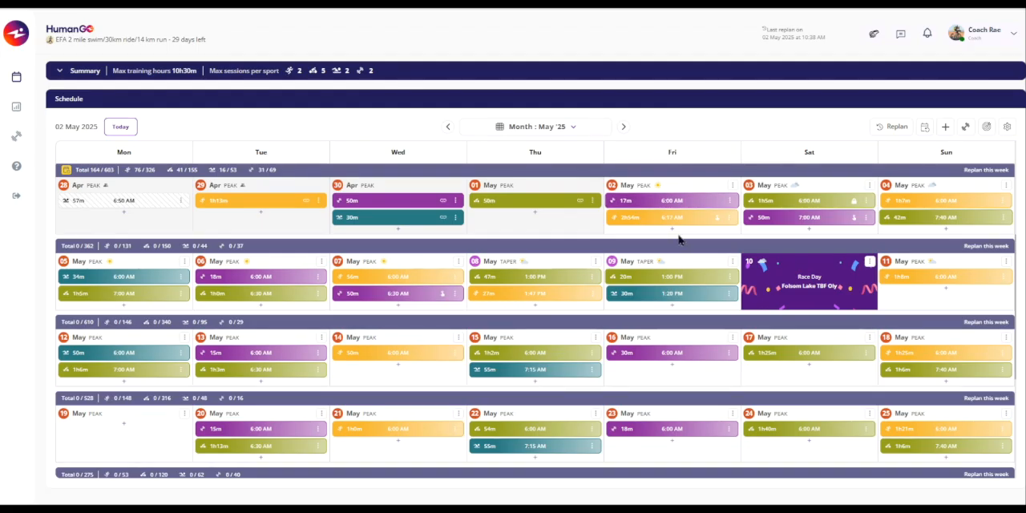
# - Review the actions offered for the completed cycling activity on 01 May without choosing any
pyautogui.moveTo(498, 207)
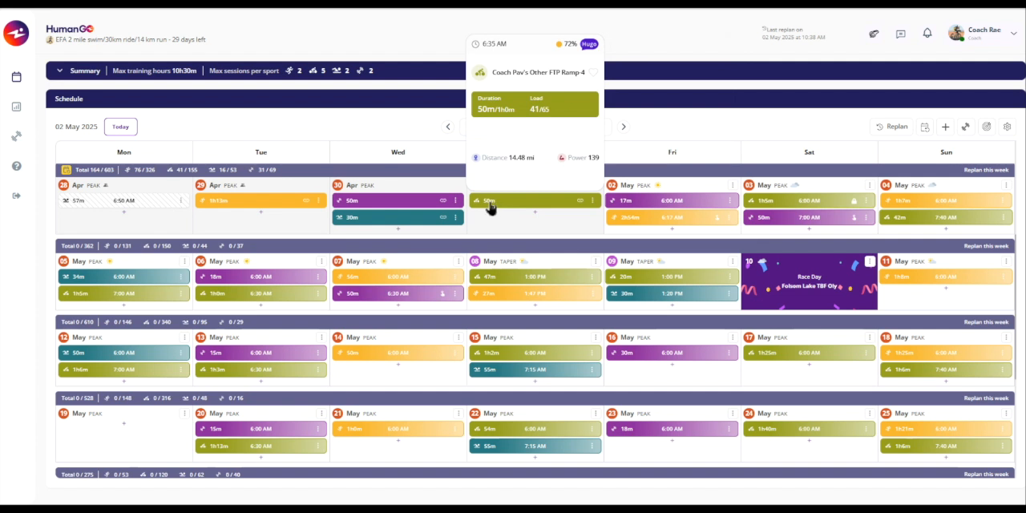
pyautogui.click(592, 201)
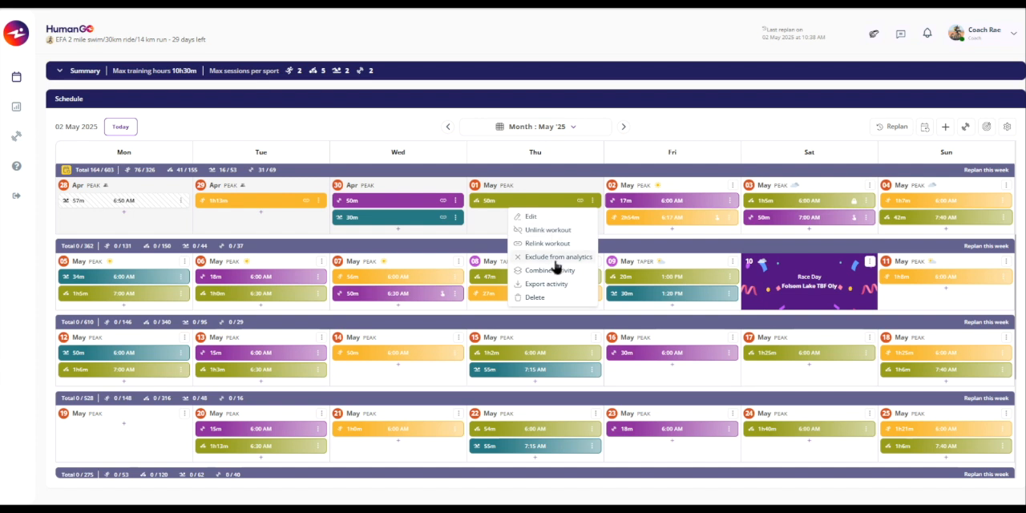
pyautogui.click(487, 230)
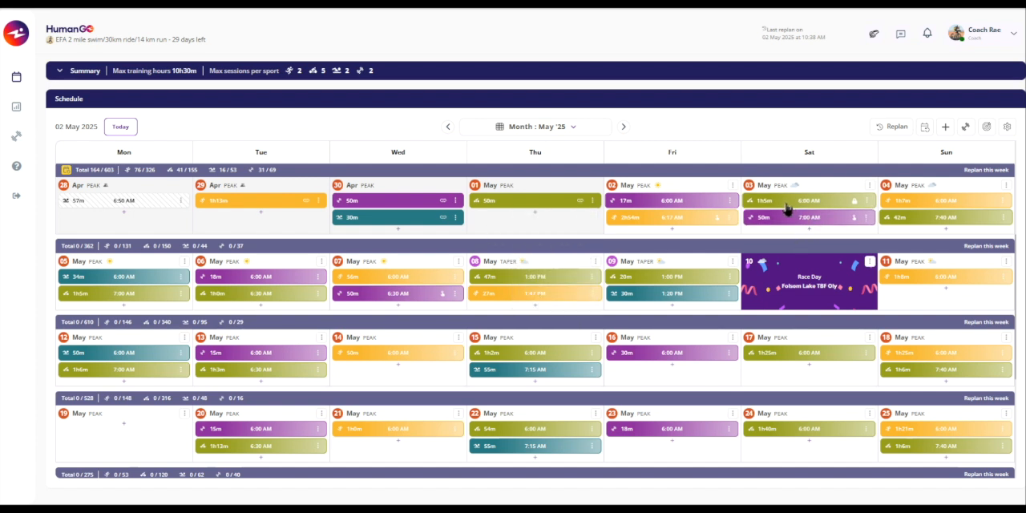
# - Unlock the 6:00 AM cycling workout on Sat 03 May so that replanning can alter it
pyautogui.click(866, 201)
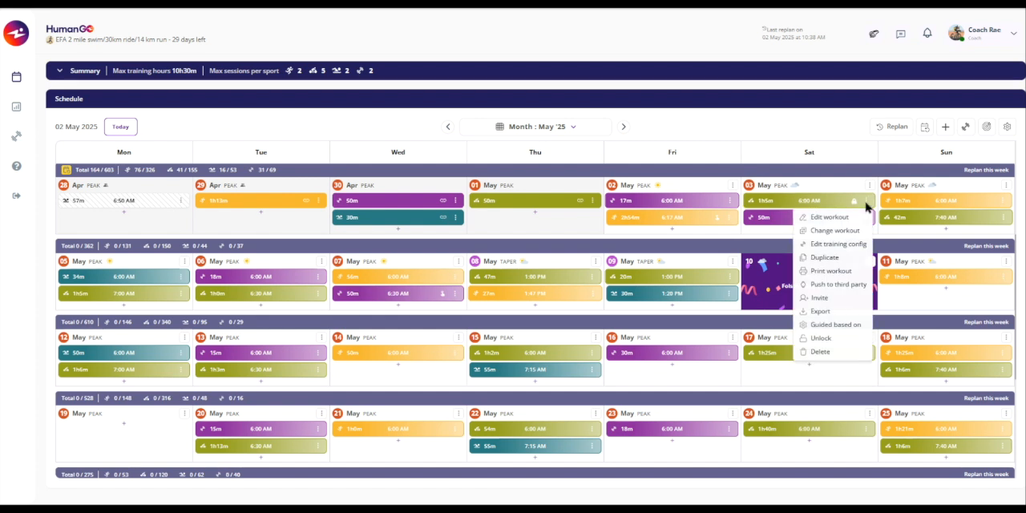
pyautogui.click(830, 345)
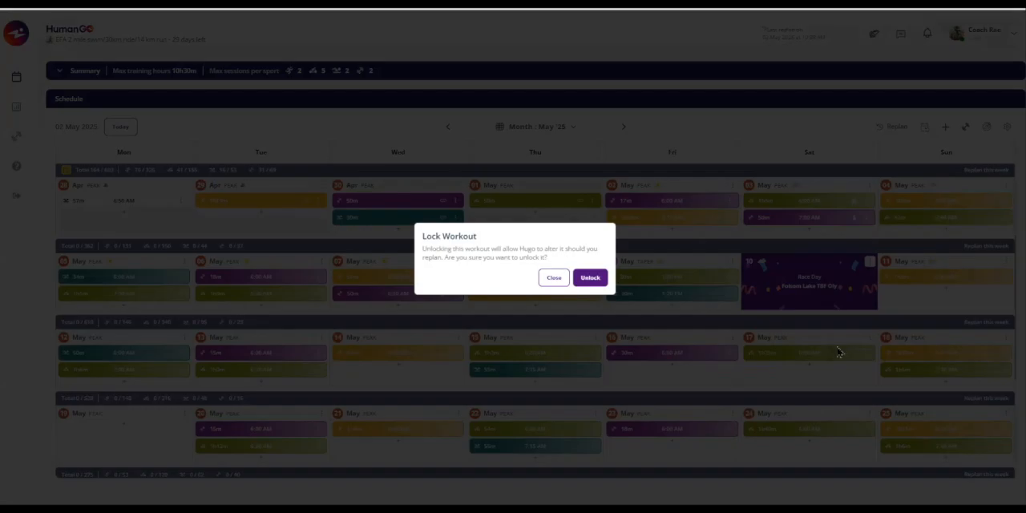
pyautogui.click(591, 281)
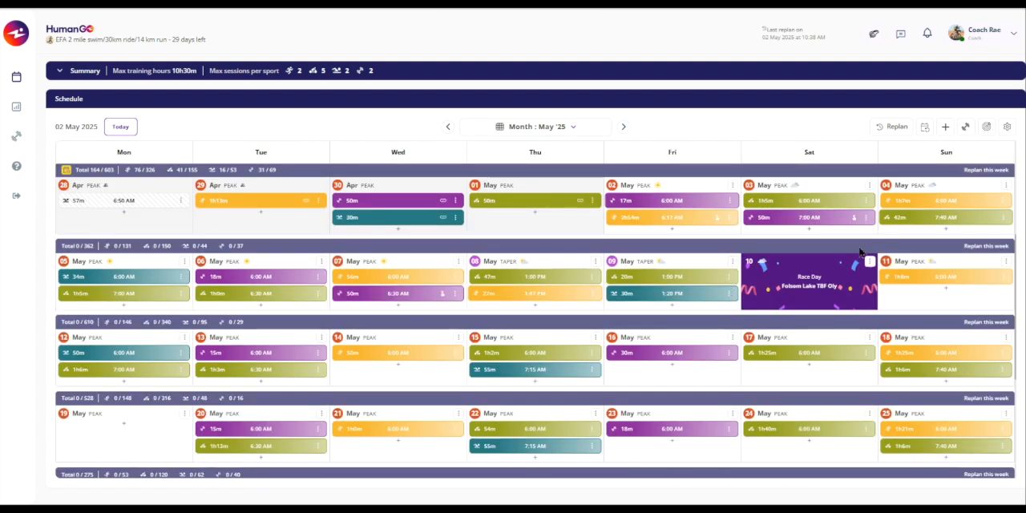
# - Edit the 03 May cycling workout to version 3 (1h 25 / Training load: 69), name it "go hard", guide it by Power, and save
pyautogui.click(868, 204)
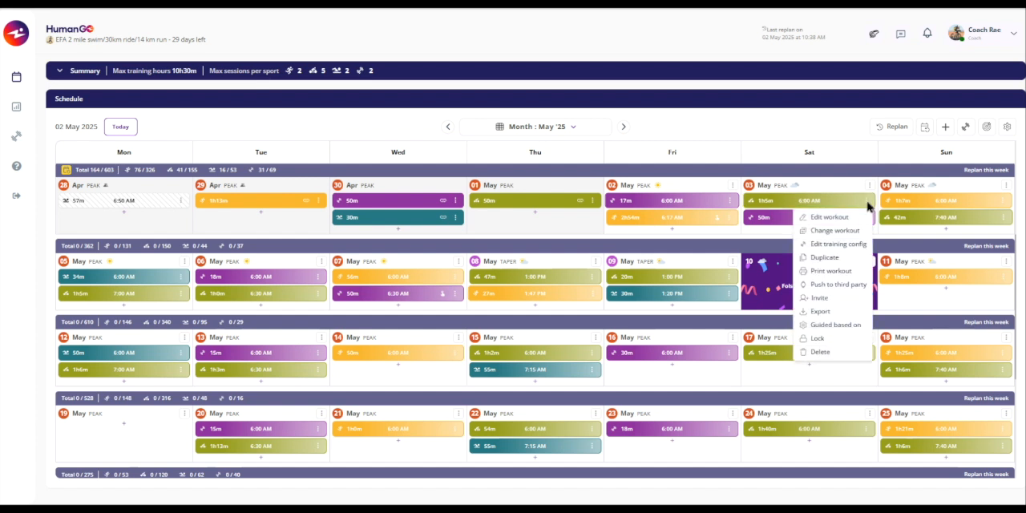
pyautogui.click(830, 218)
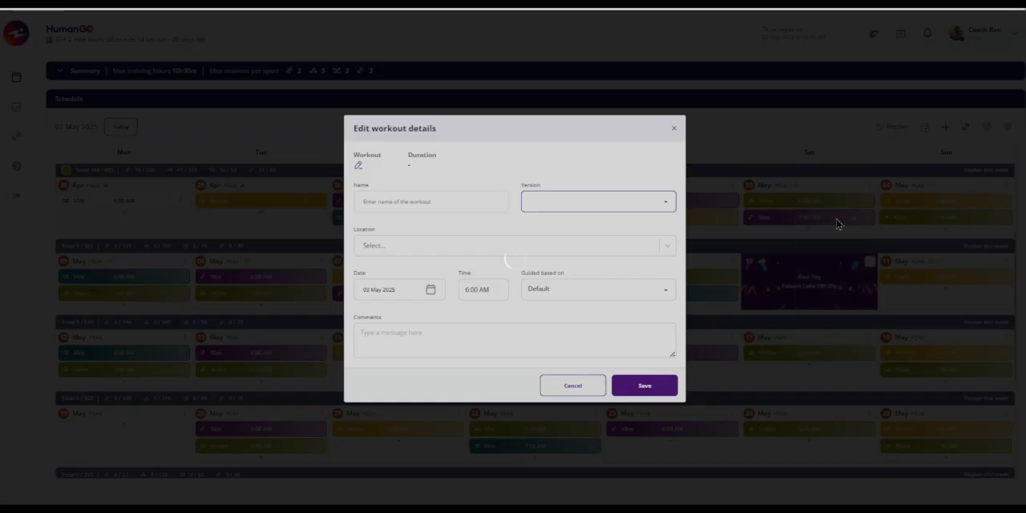
pyautogui.click(598, 135)
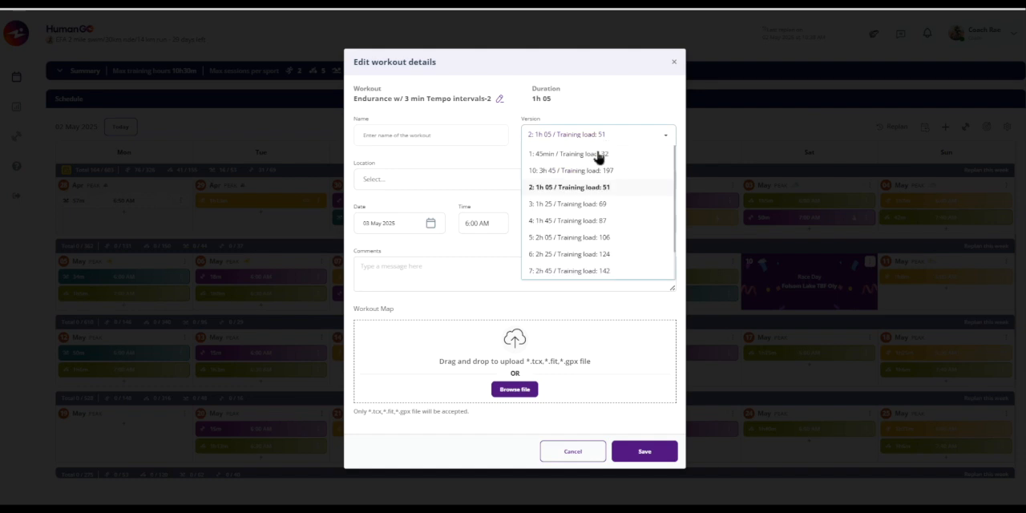
pyautogui.click(573, 206)
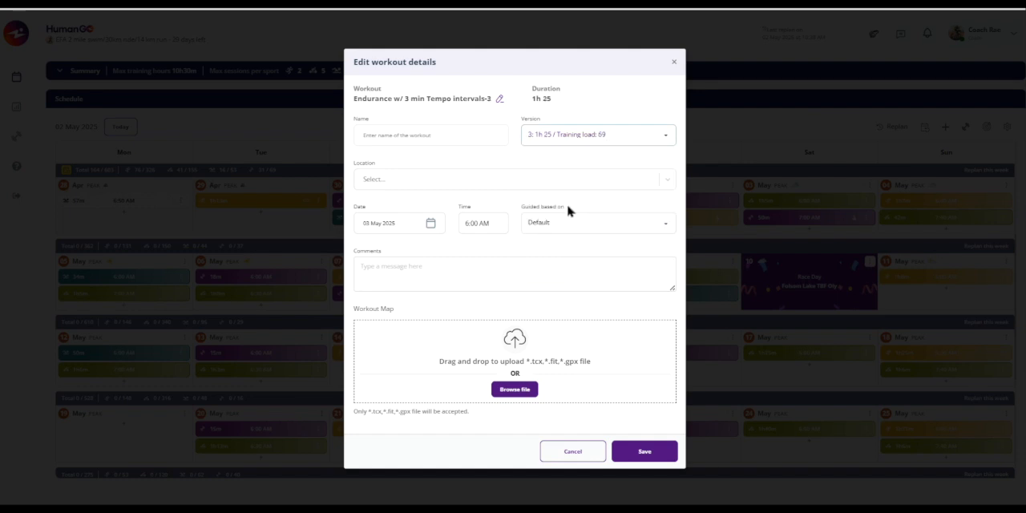
pyautogui.click(391, 137)
pyautogui.write('gri')
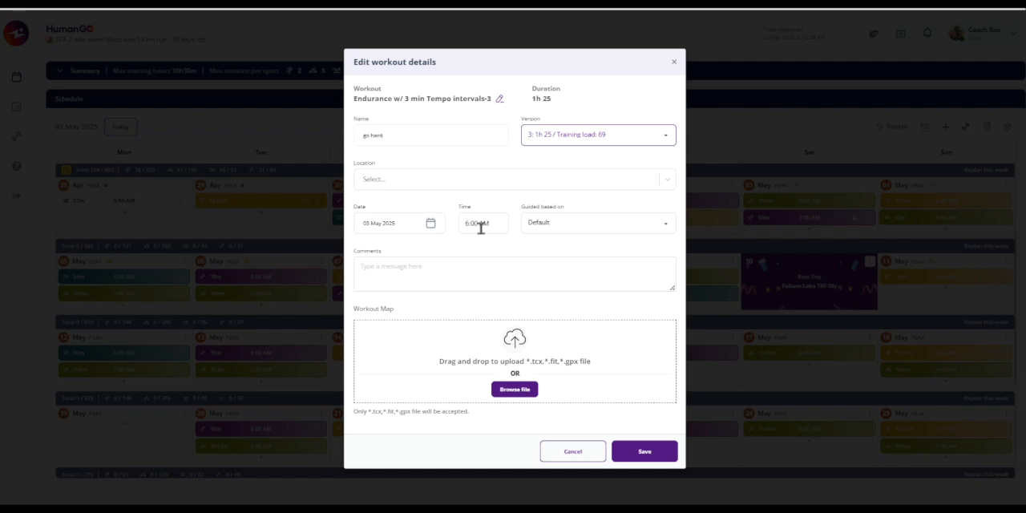
pyautogui.click(543, 231)
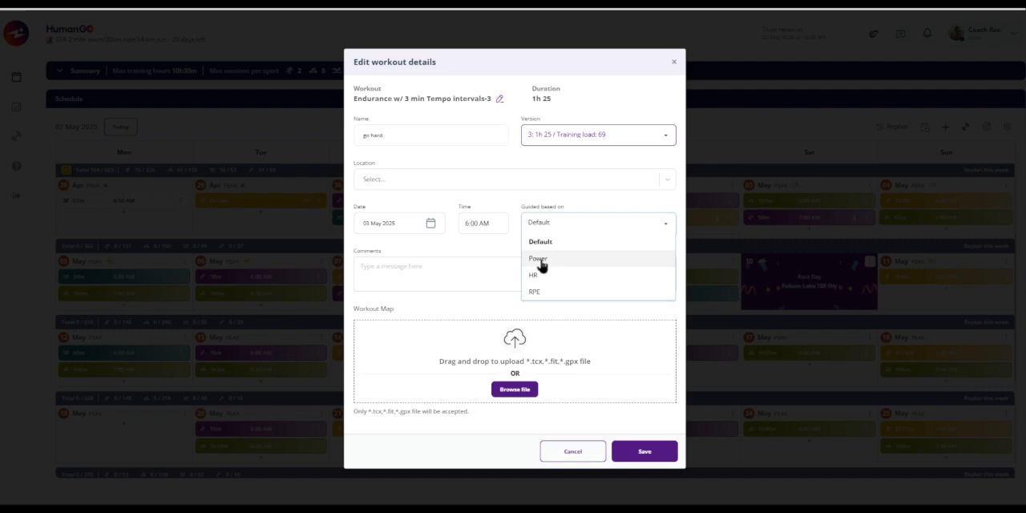
pyautogui.click(539, 259)
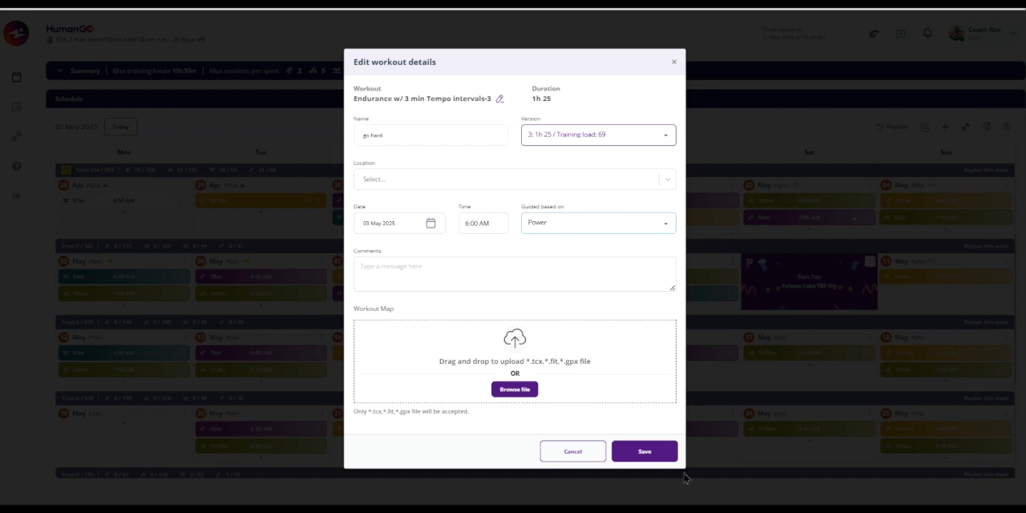
pyautogui.click(645, 454)
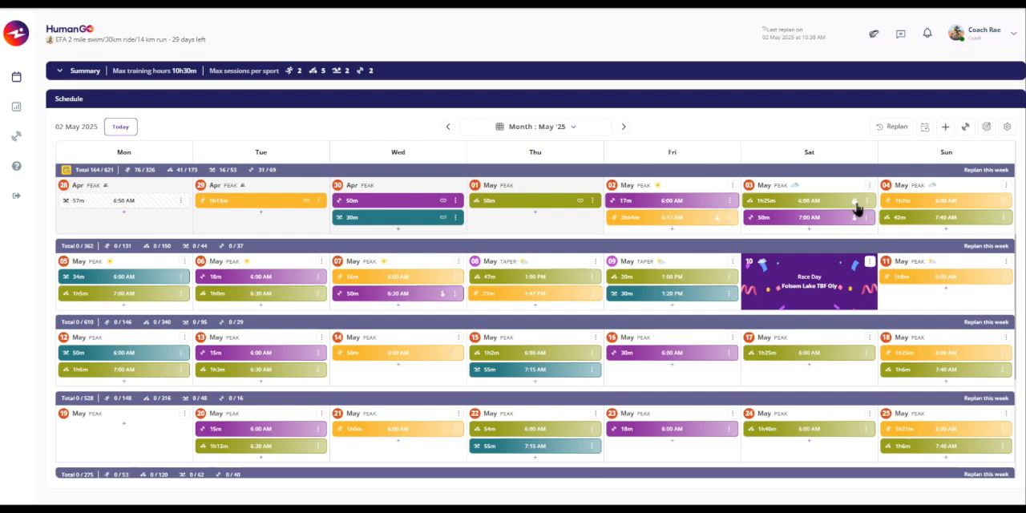
# - Unlock the edited 1h25m cycling workout on Sat 03 May
pyautogui.click(868, 201)
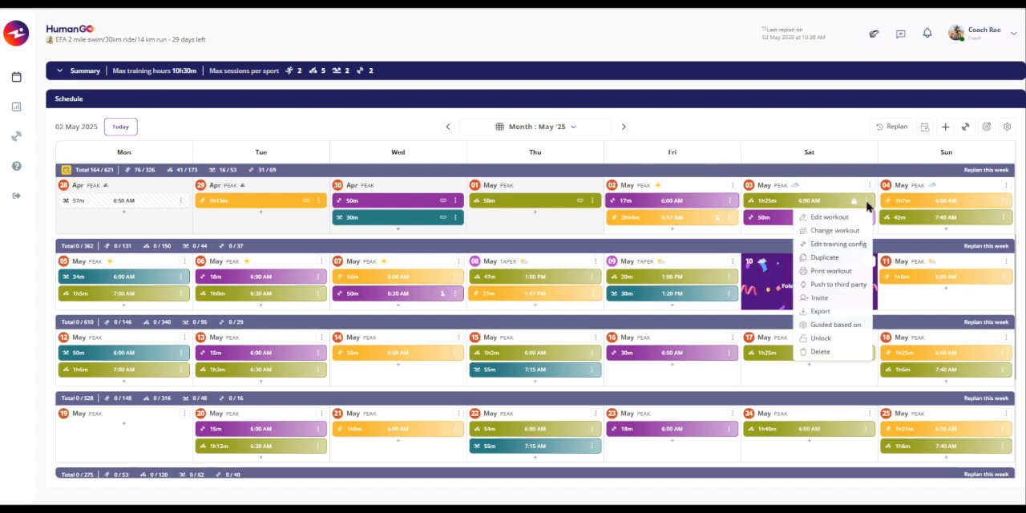
pyautogui.click(823, 340)
pyautogui.click(592, 279)
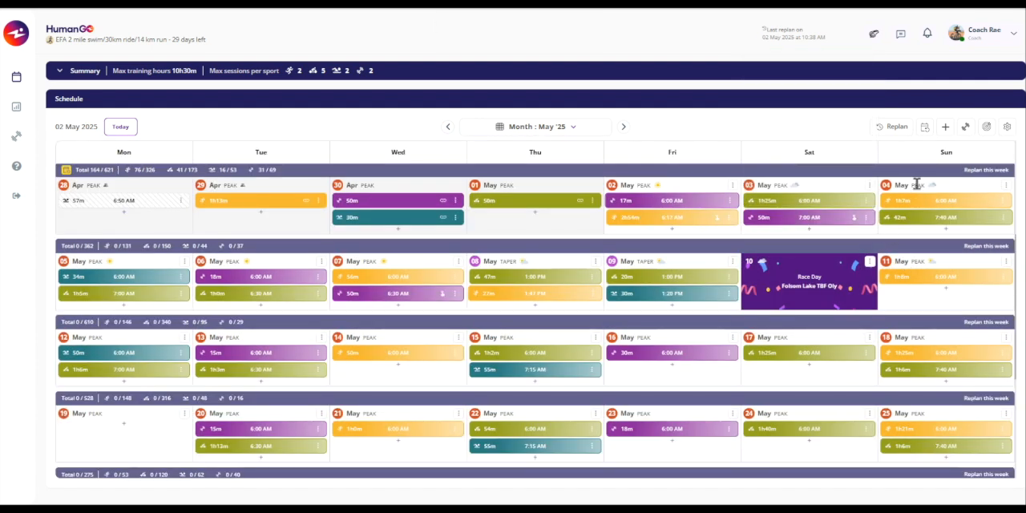
# - Start changing the 03 May cycling workout, browse its variants, and switch to selecting a replacement from the workout library
pyautogui.click(868, 200)
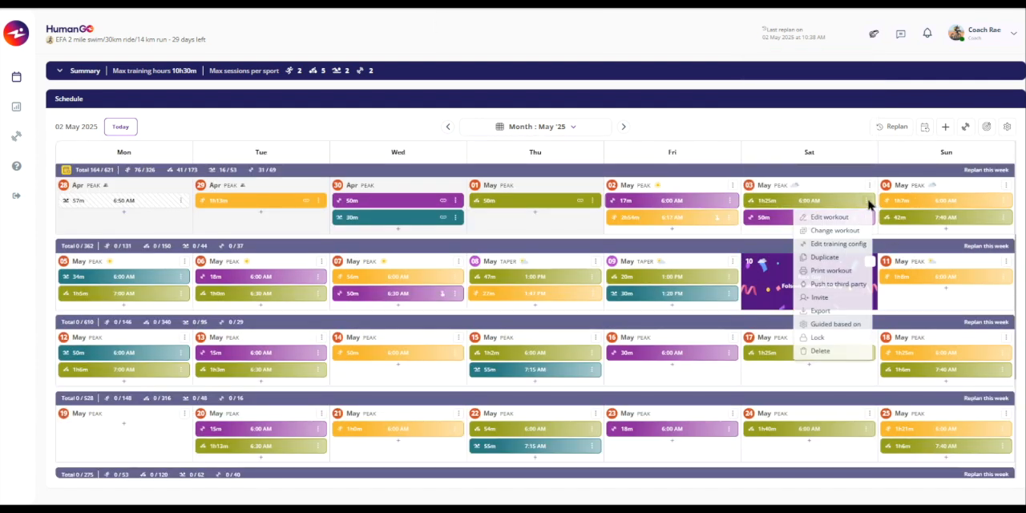
pyautogui.click(835, 231)
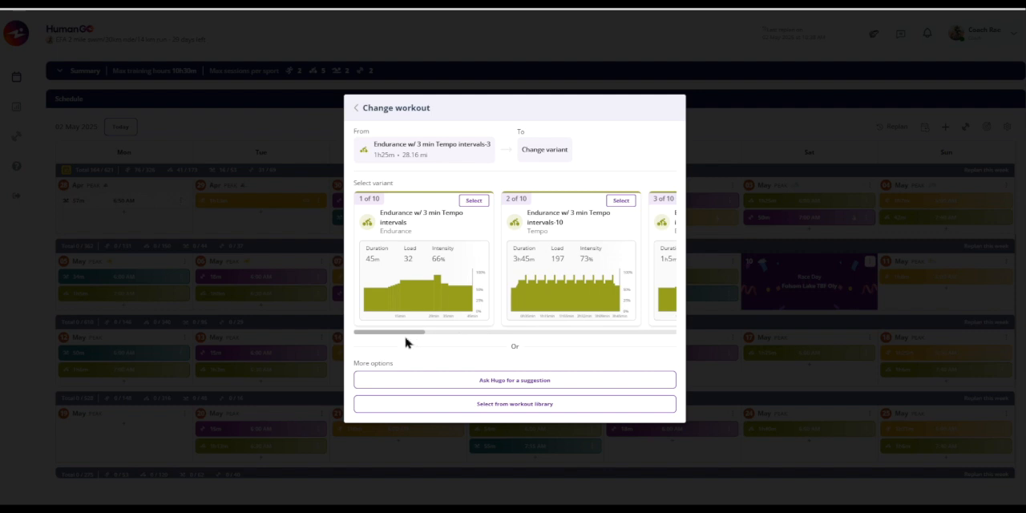
pyautogui.moveTo(403, 336); pyautogui.dragTo(540, 341)
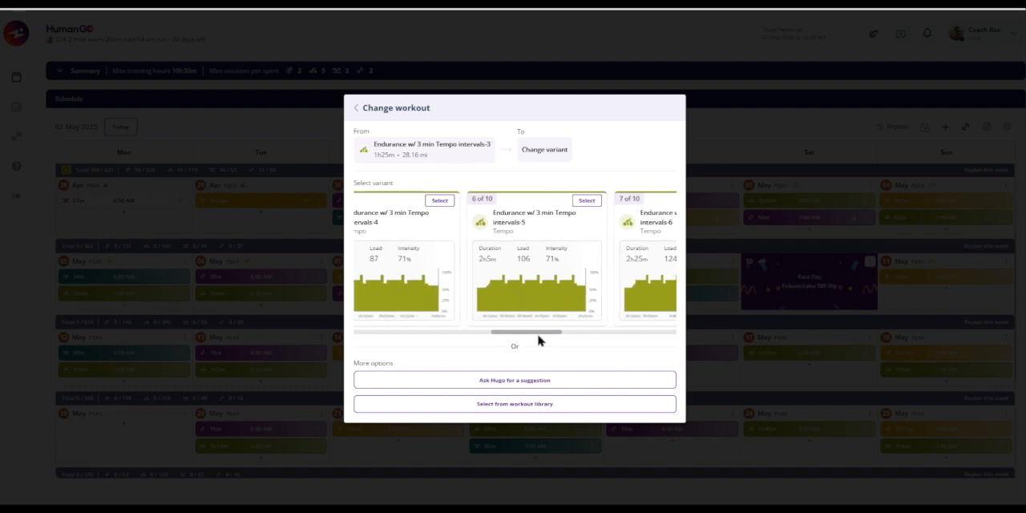
pyautogui.click(525, 405)
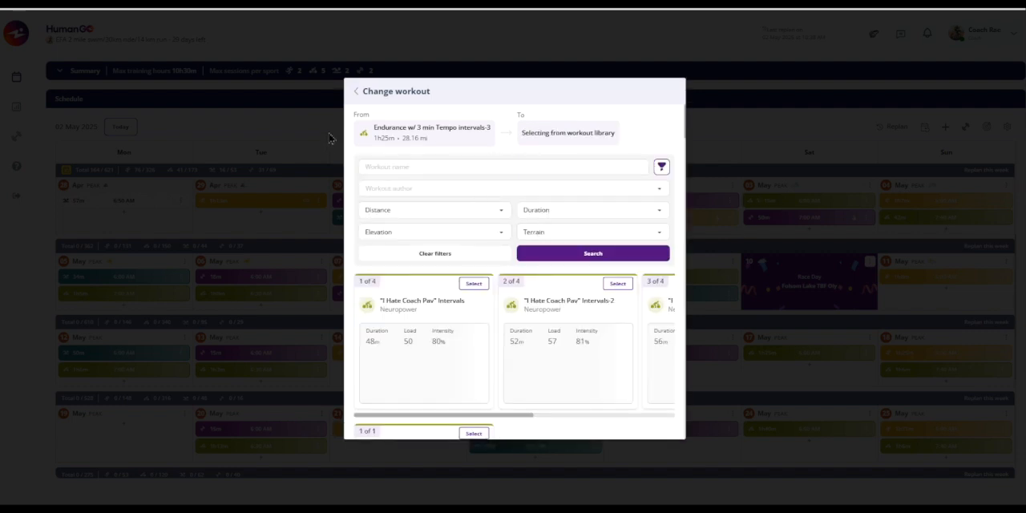
# - Review the distance, duration, elevation and terrain filters for the replacement workout without choosing any values
pyautogui.click(661, 167)
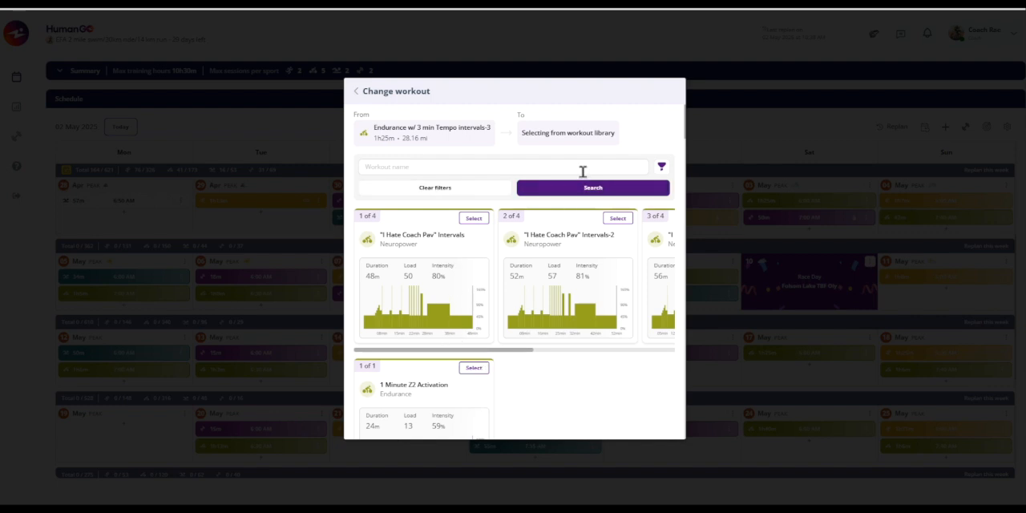
pyautogui.click(655, 168)
pyautogui.click(399, 217)
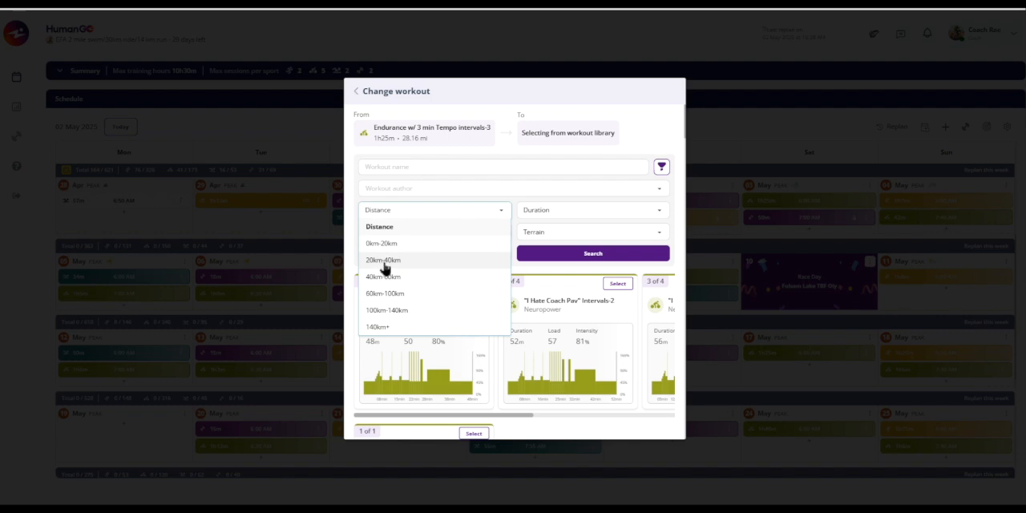
pyautogui.click(543, 215)
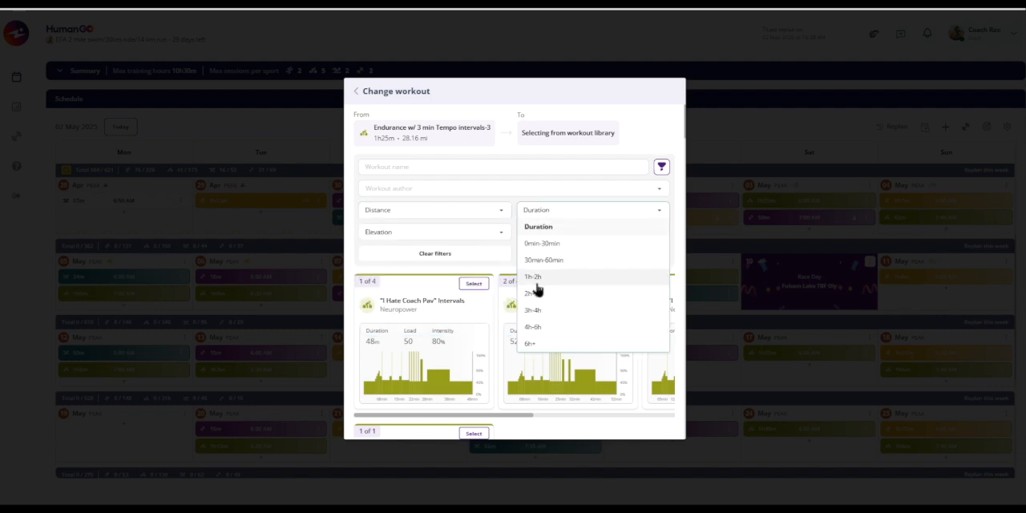
pyautogui.click(393, 236)
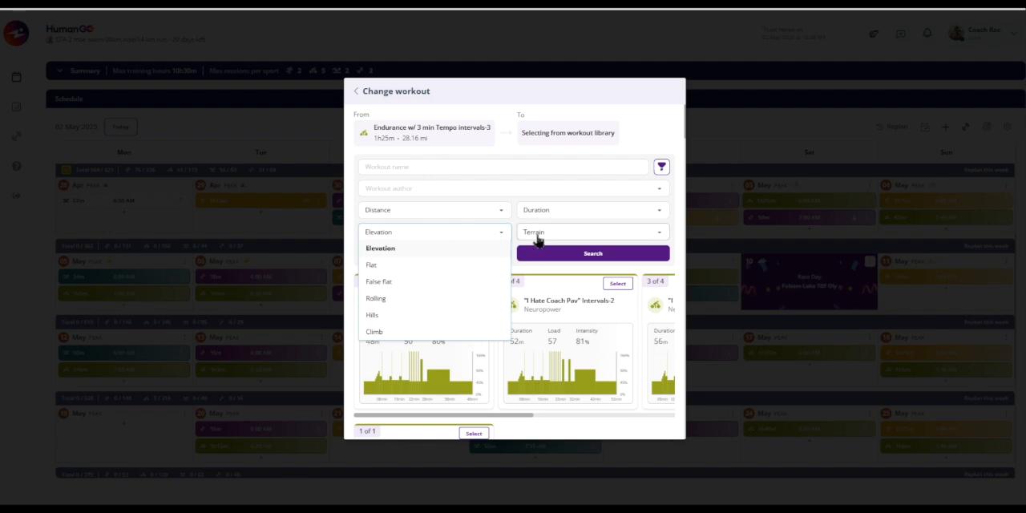
pyautogui.click(537, 234)
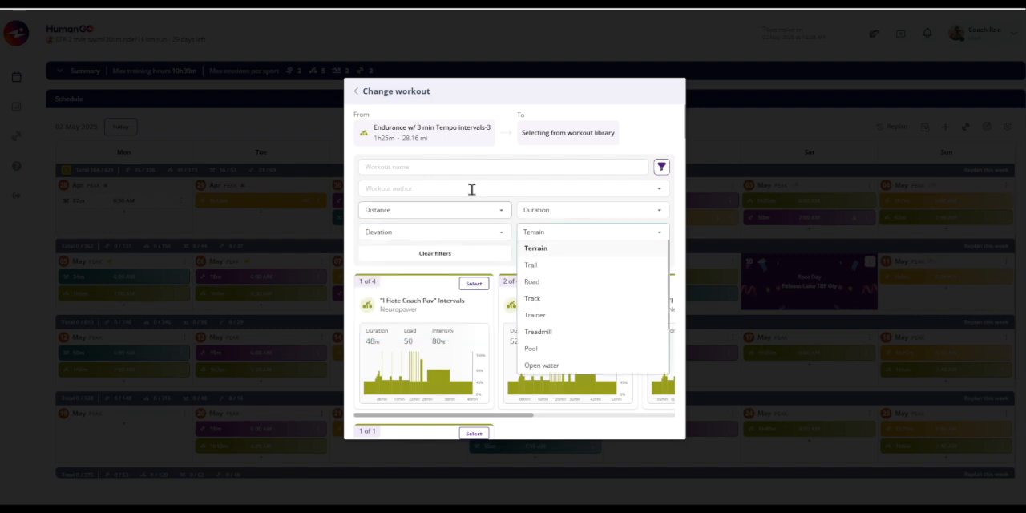
# - Filter the library by 40km-60km distance and Road terrain, and replace the 03 May ride with the 2h30m 10min sweetspot intervals variant
pyautogui.click(409, 212)
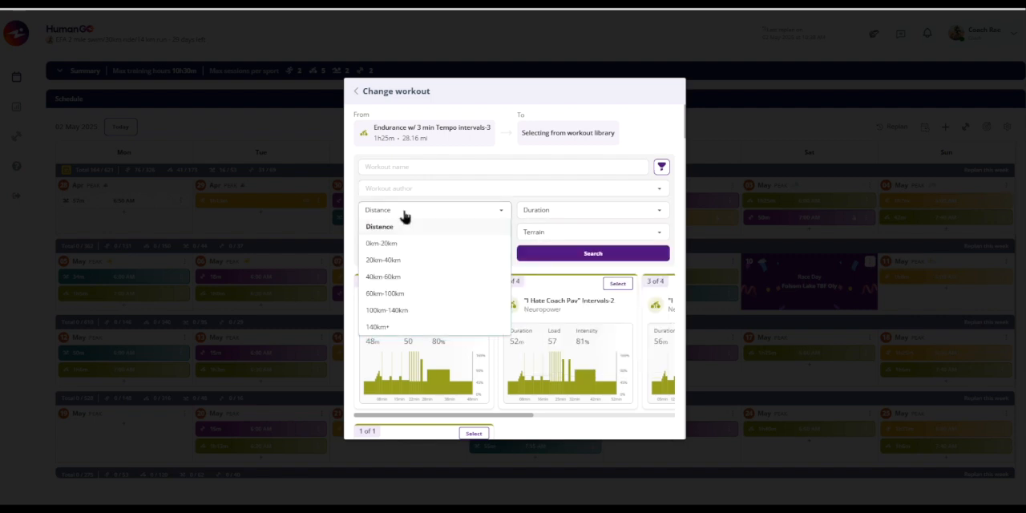
pyautogui.click(391, 277)
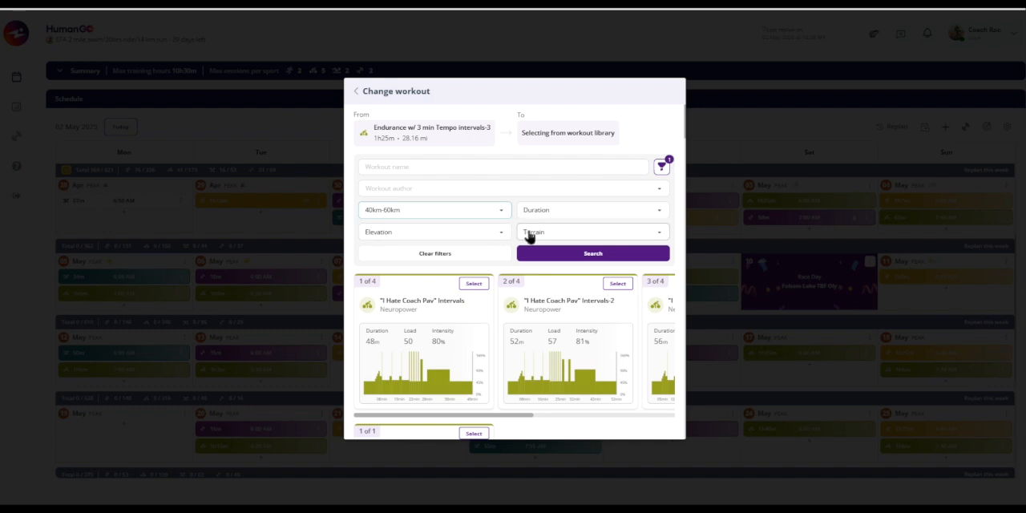
pyautogui.click(530, 233)
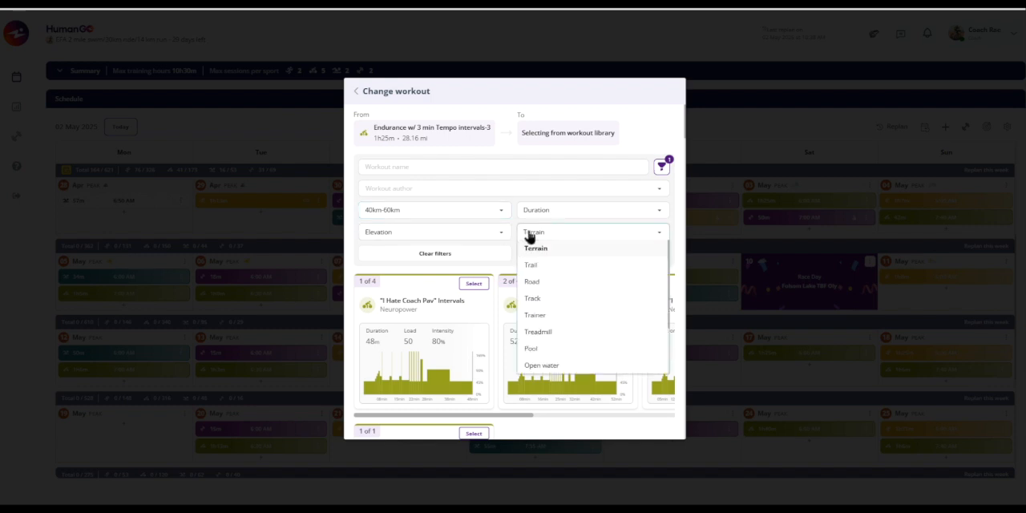
pyautogui.click(534, 282)
pyautogui.click(592, 252)
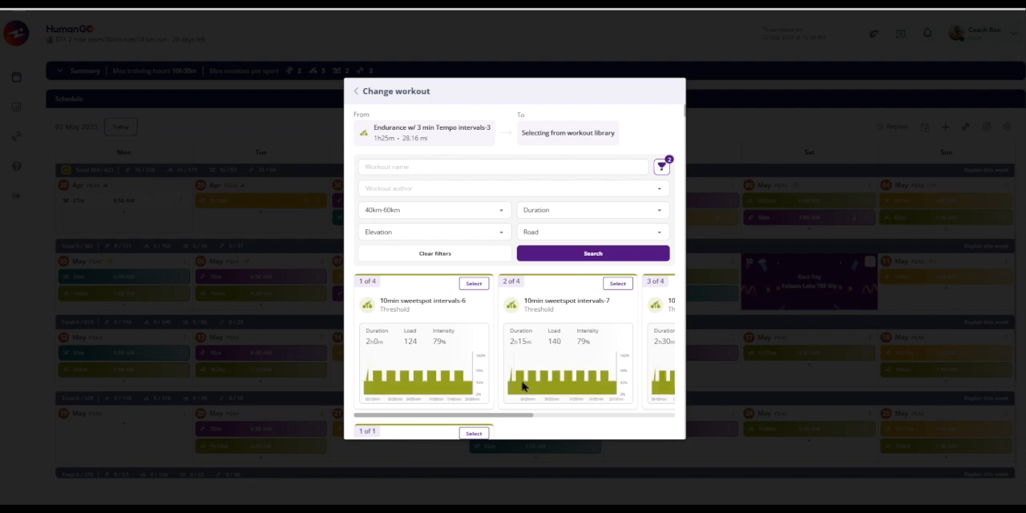
pyautogui.moveTo(436, 420); pyautogui.dragTo(548, 366)
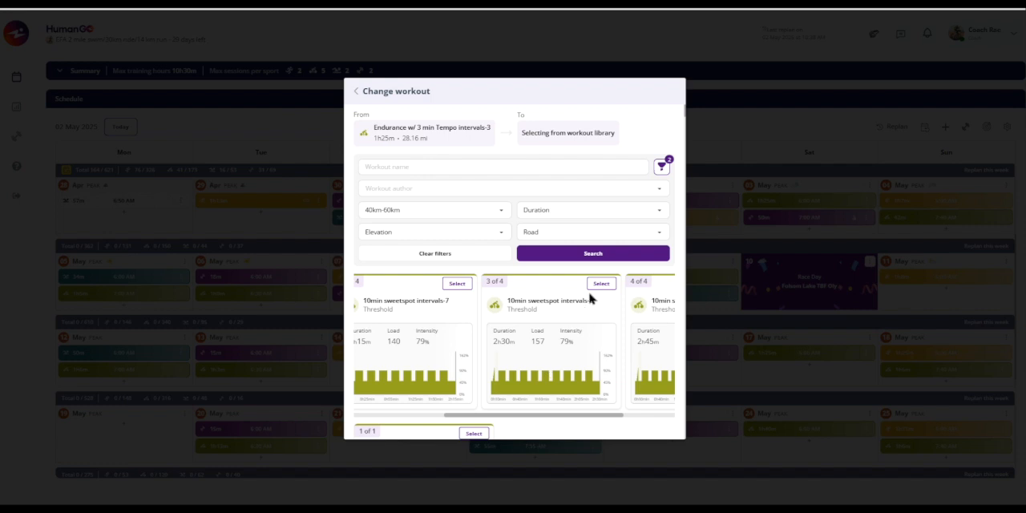
pyautogui.click(601, 283)
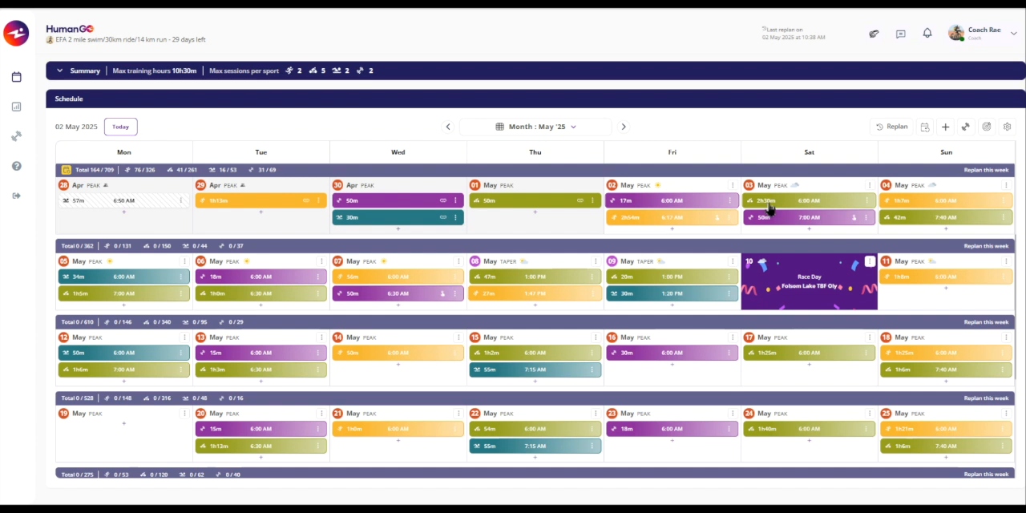
# - Open the training configuration of the 03 May 2h30m cycling workout and save it with the existing settings
pyautogui.click(867, 202)
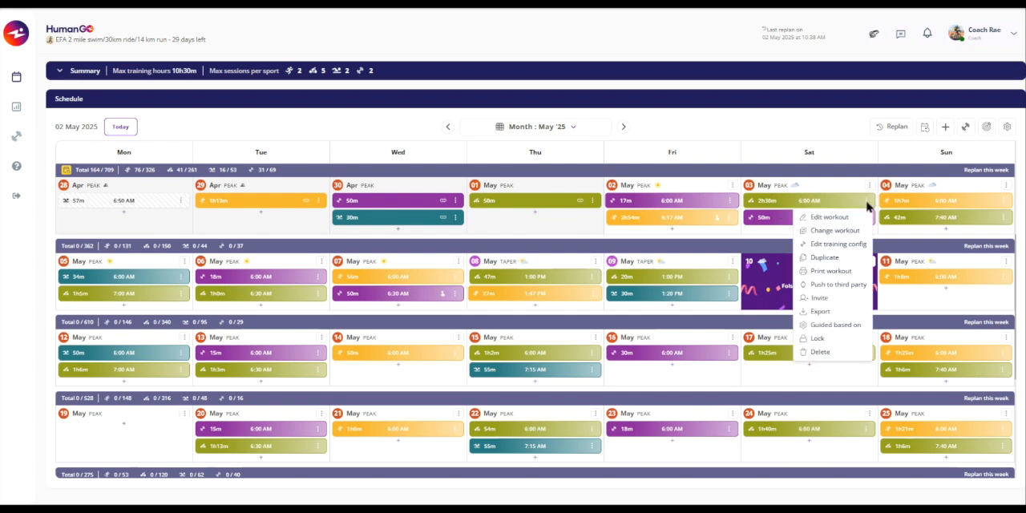
pyautogui.click(833, 247)
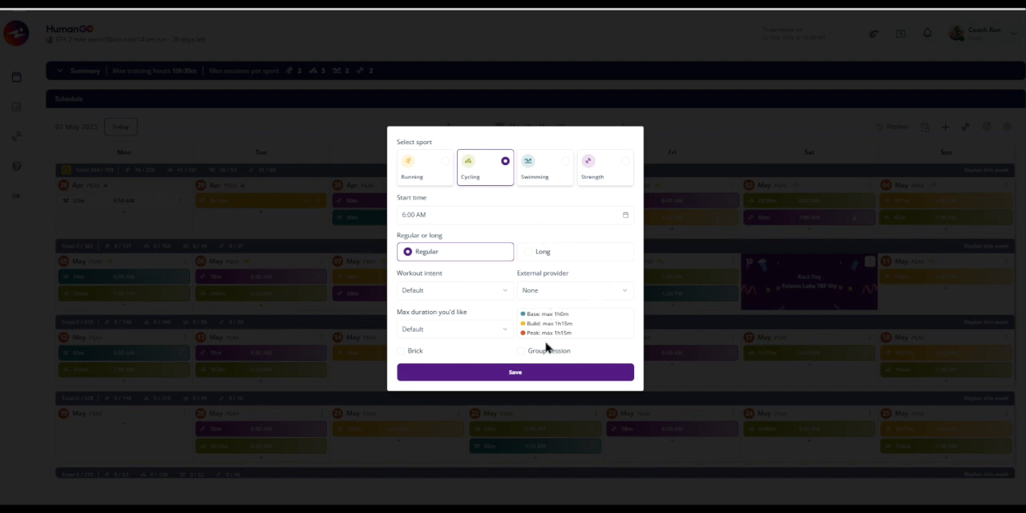
pyautogui.click(514, 374)
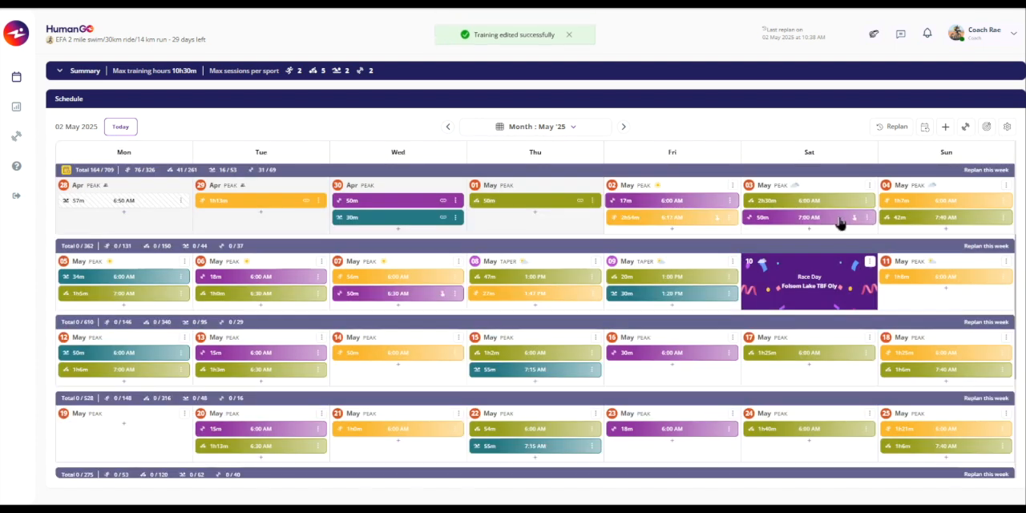
# - Duplicate the 03 May 2h30m cycling workout to 09 May 2025
pyautogui.click(867, 204)
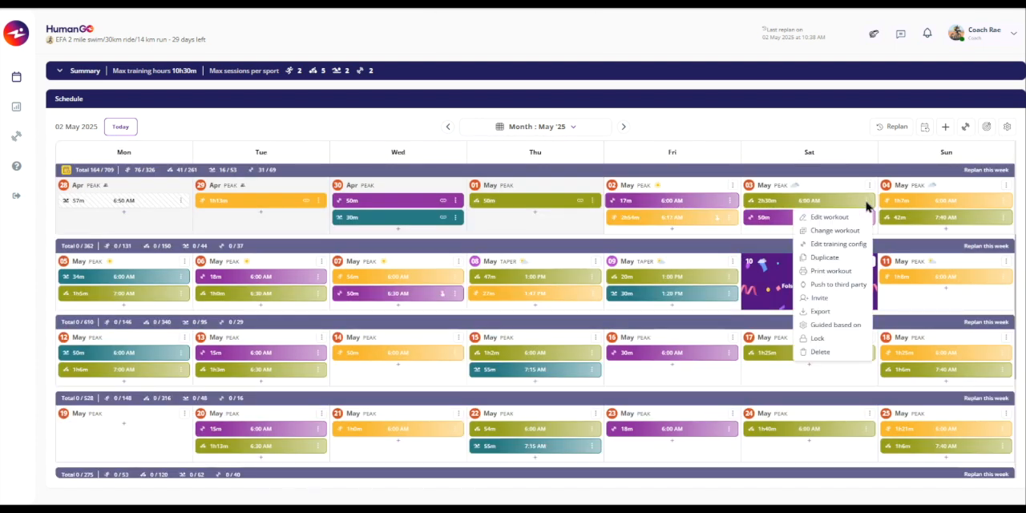
pyautogui.click(825, 261)
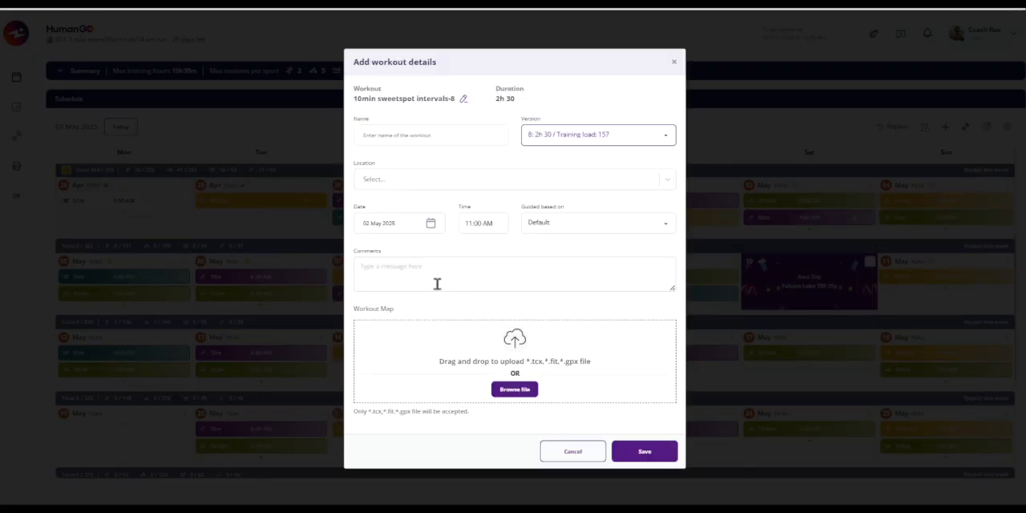
pyautogui.click(430, 224)
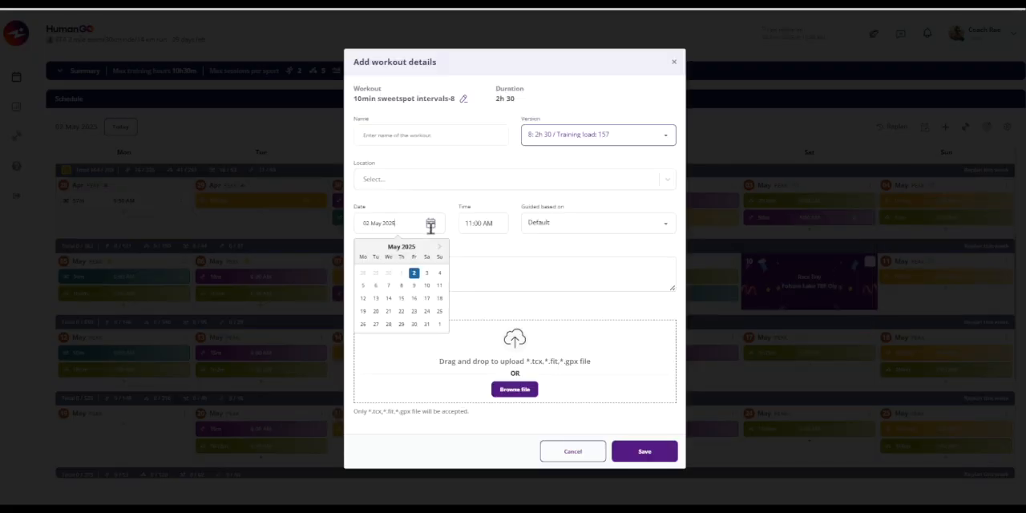
pyautogui.click(420, 291)
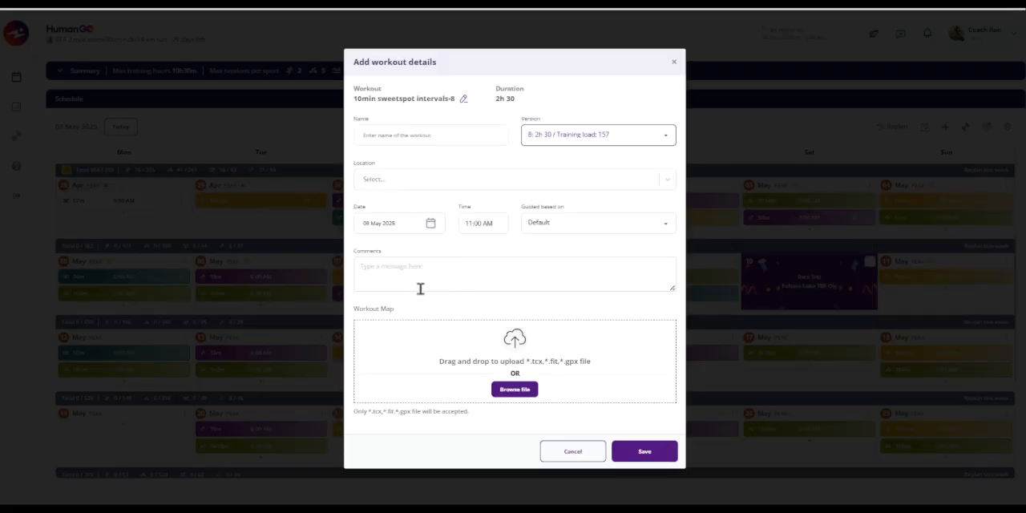
pyautogui.click(646, 456)
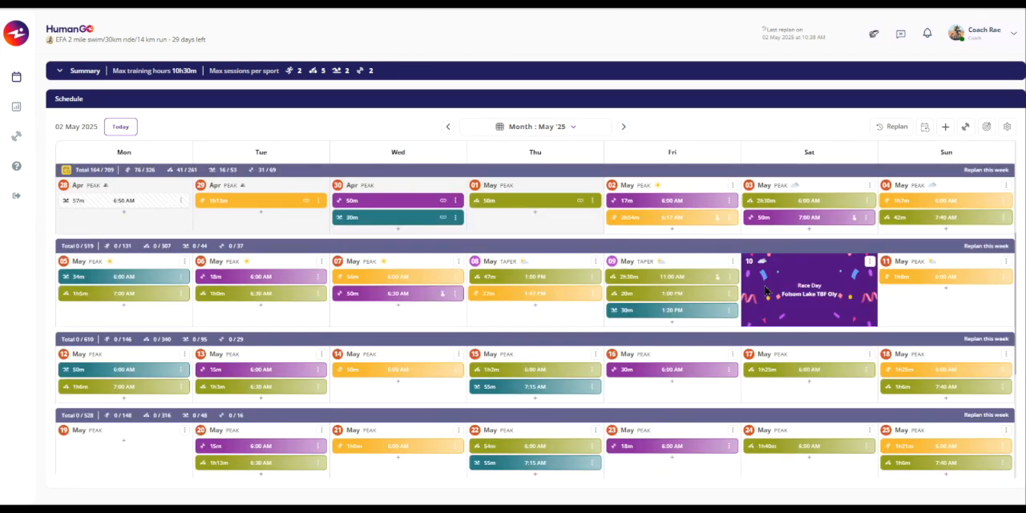
# - Delete the duplicated 2h30m cycling workout from Fri 09 May
pyautogui.click(730, 277)
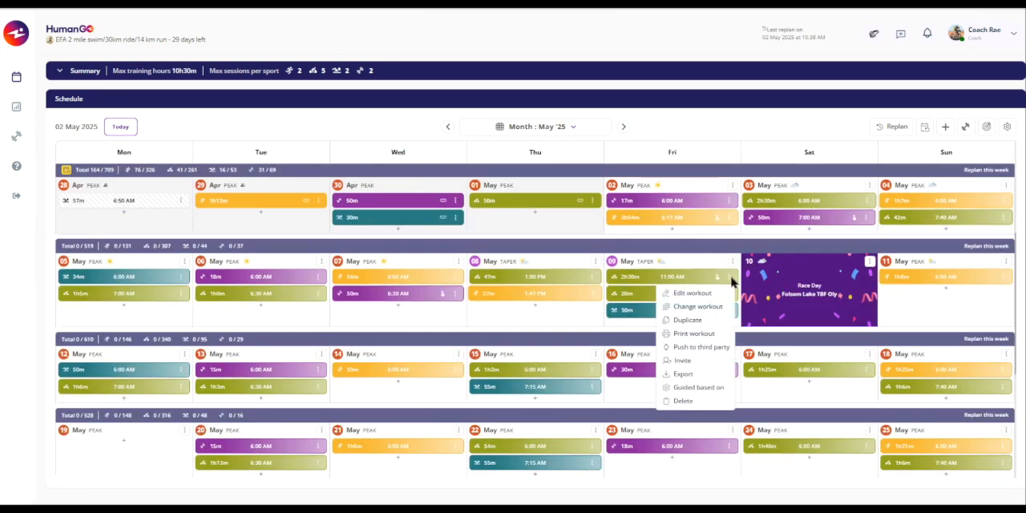
pyautogui.click(687, 403)
pyautogui.click(591, 273)
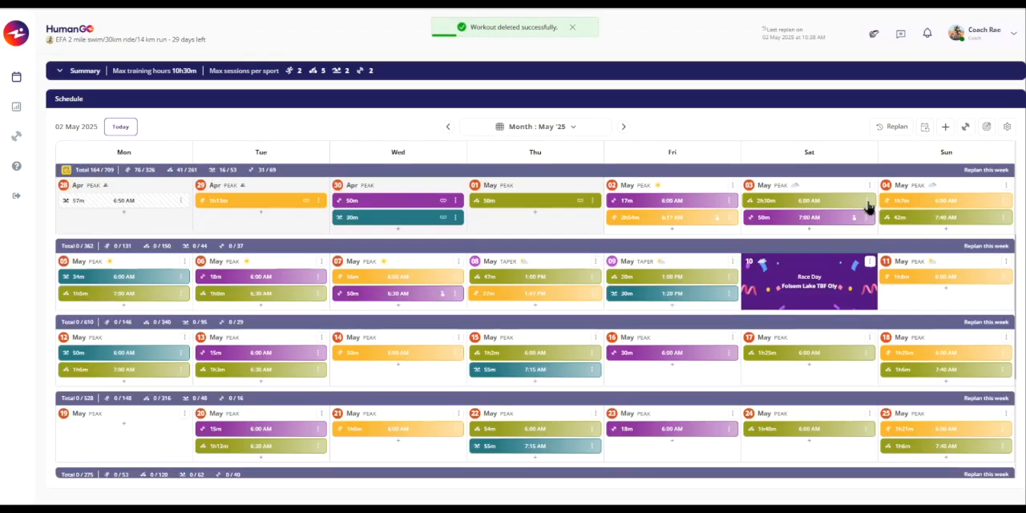
# - Show the available export formats for the 03 May 2h30m cycling workout
pyautogui.click(867, 205)
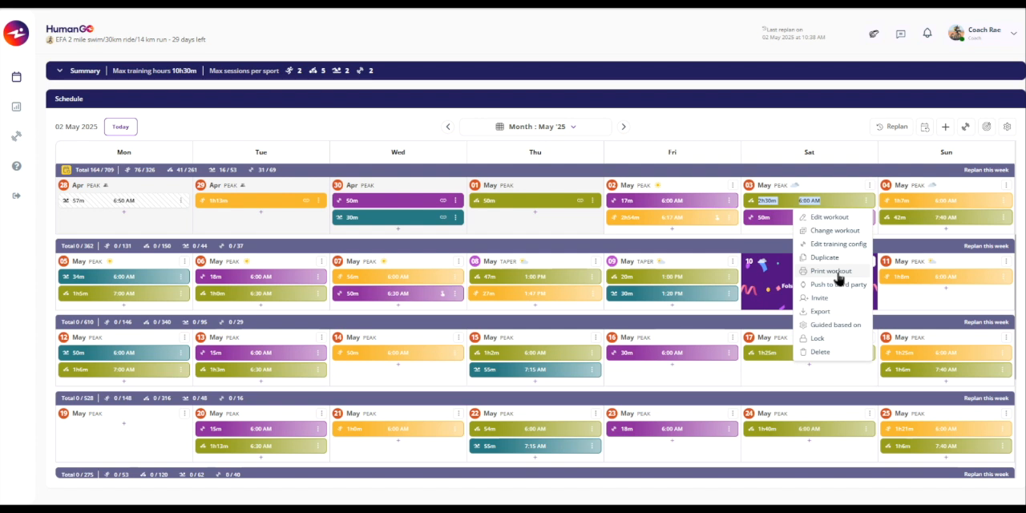
pyautogui.moveTo(820, 317)
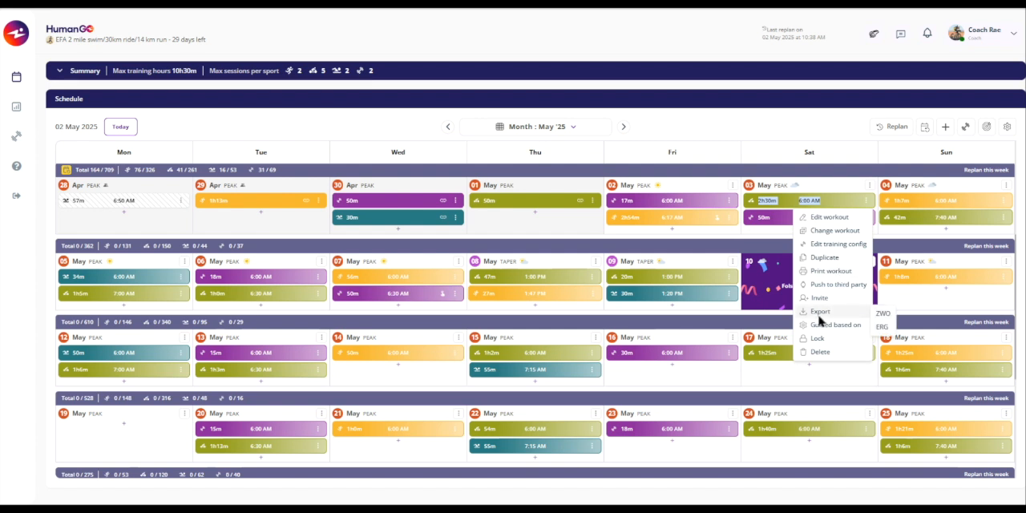